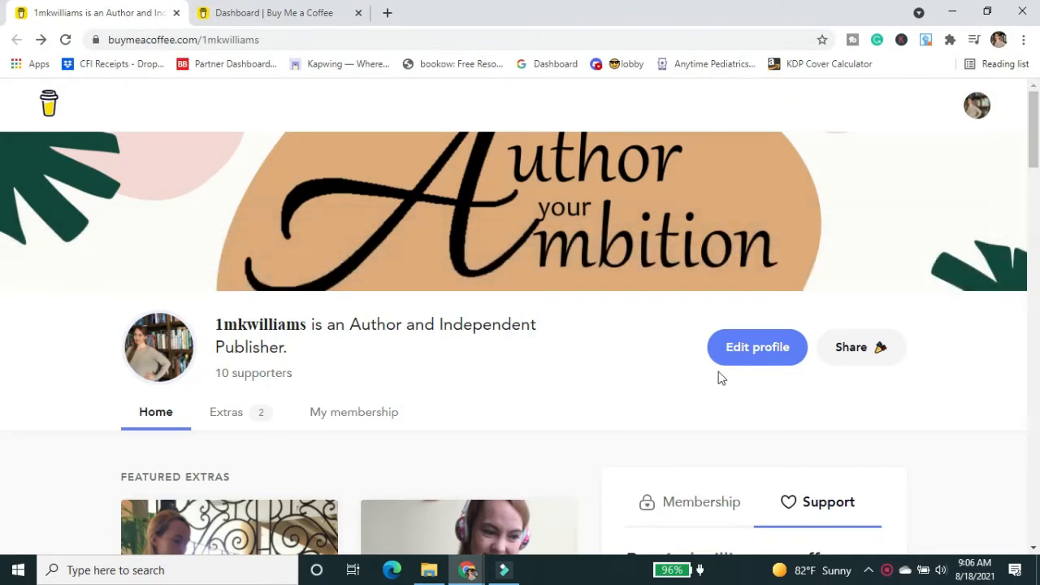
Step: Look over the public creator page from the banner and featured extras through the support box, goals and recent supporters
scroll(1032, 242, "down", 1)
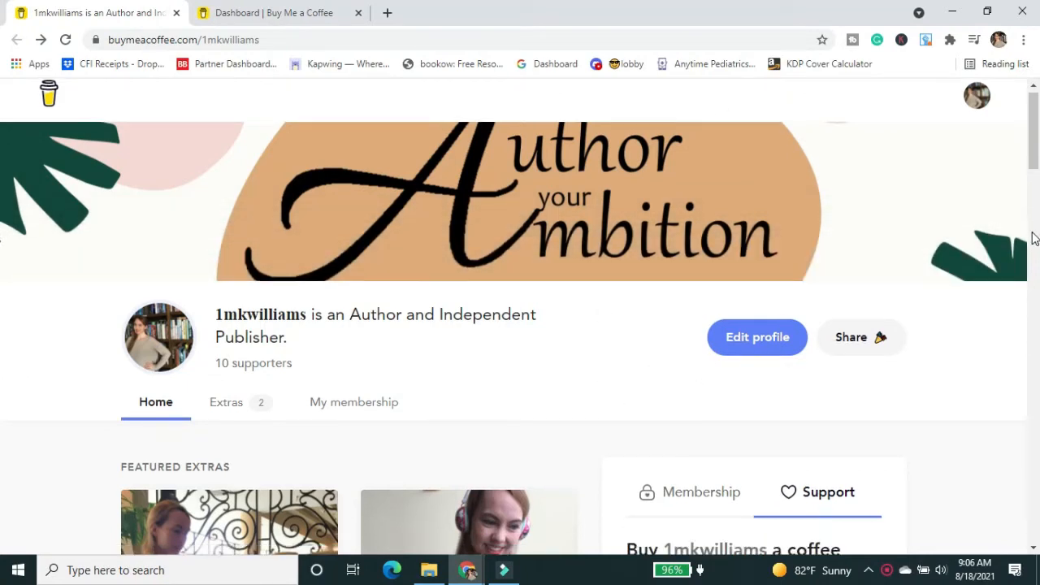
scroll(520, 130, "up", 1)
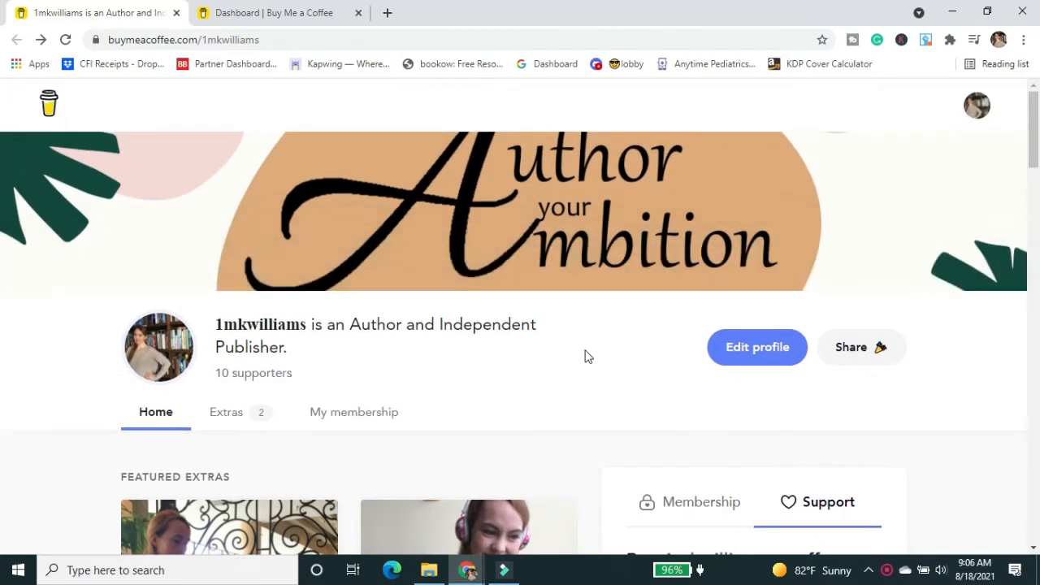
scroll(579, 342, "down", 2)
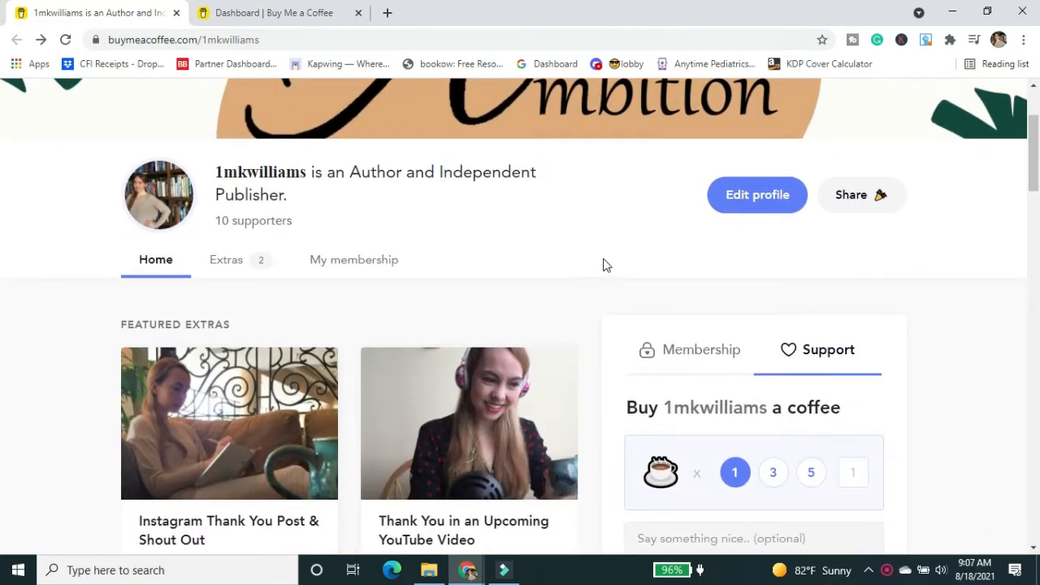
scroll(603, 262, "down", 2)
scroll(603, 262, "down", 3)
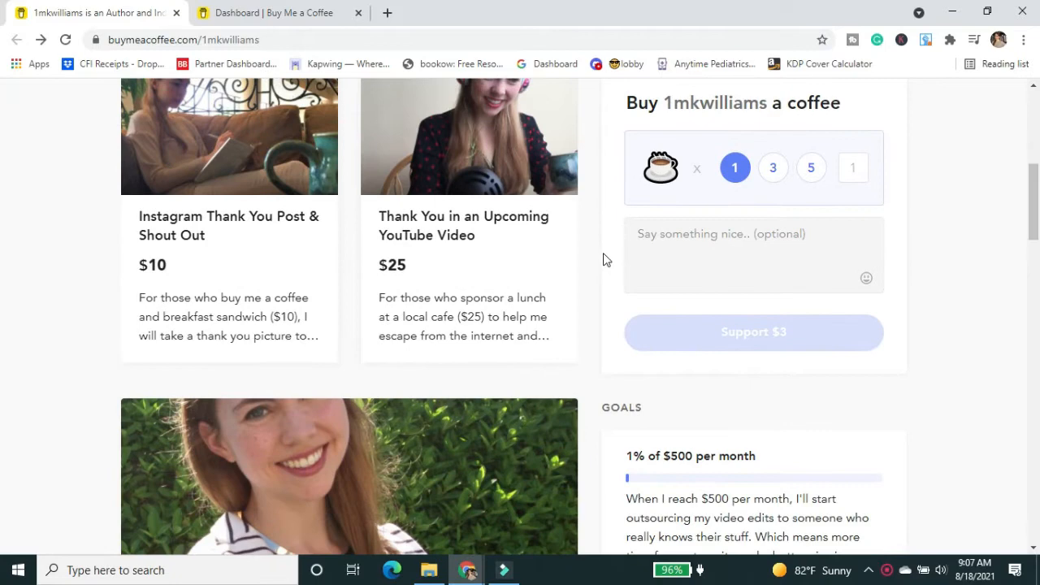
scroll(603, 258, "down", 10)
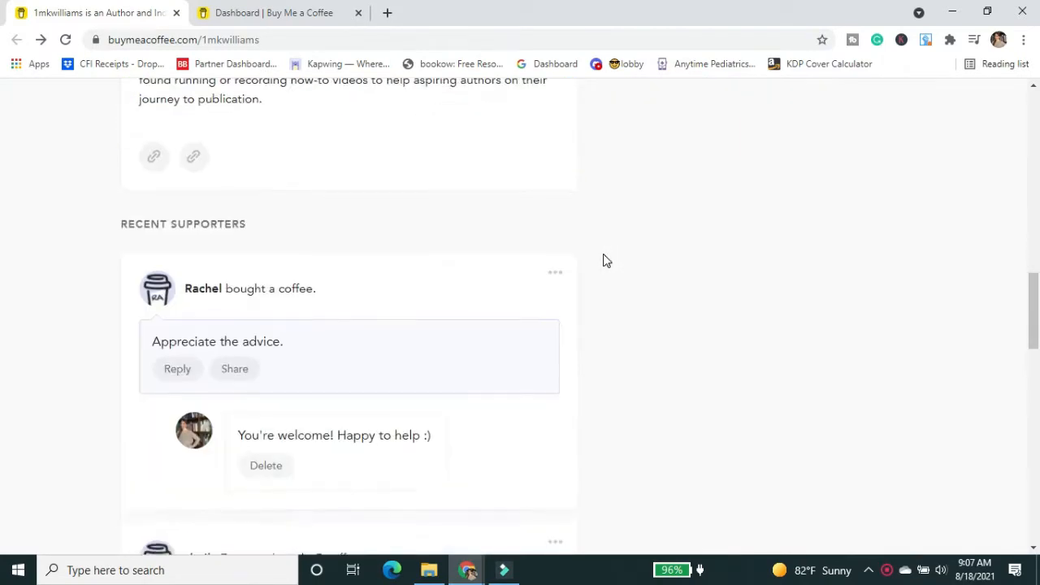
scroll(577, 235, "down", 7)
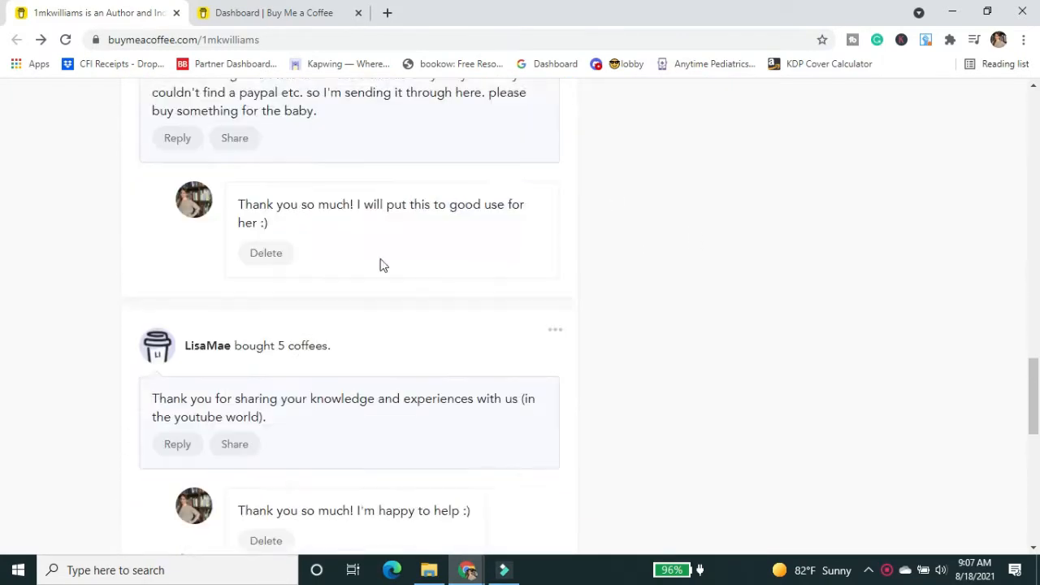
scroll(359, 250, "down", 5)
scroll(81, 295, "up", 12)
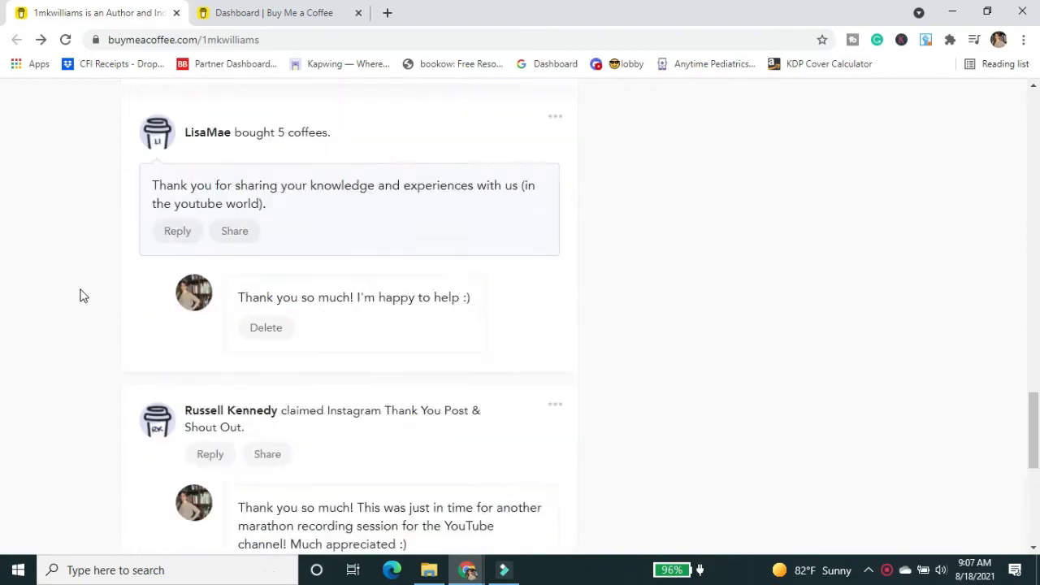
scroll(81, 295, "up", 15)
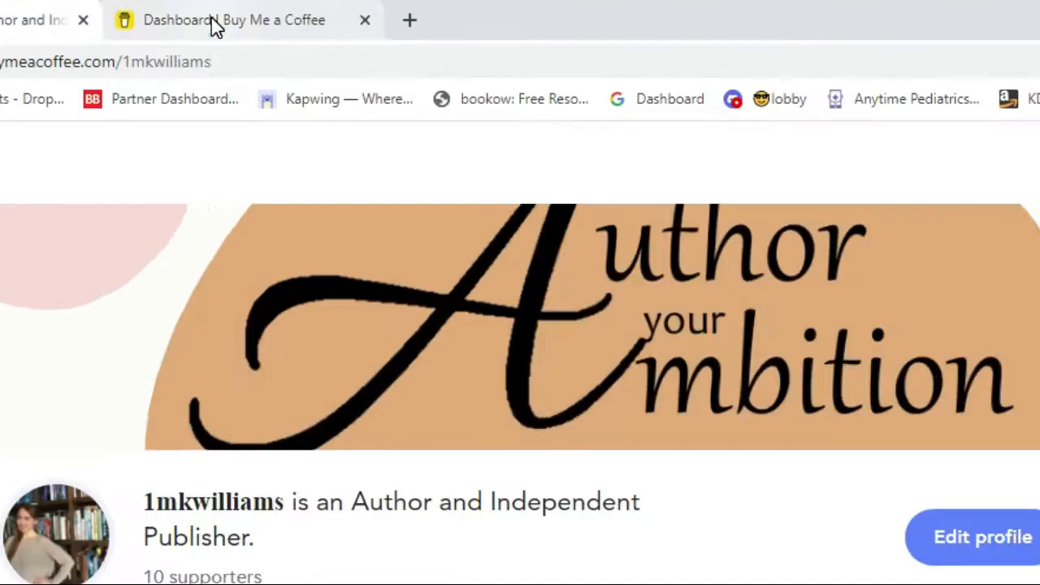
Step: Switch to the creator dashboard and open the settings of its Support section
left_click(260, 15)
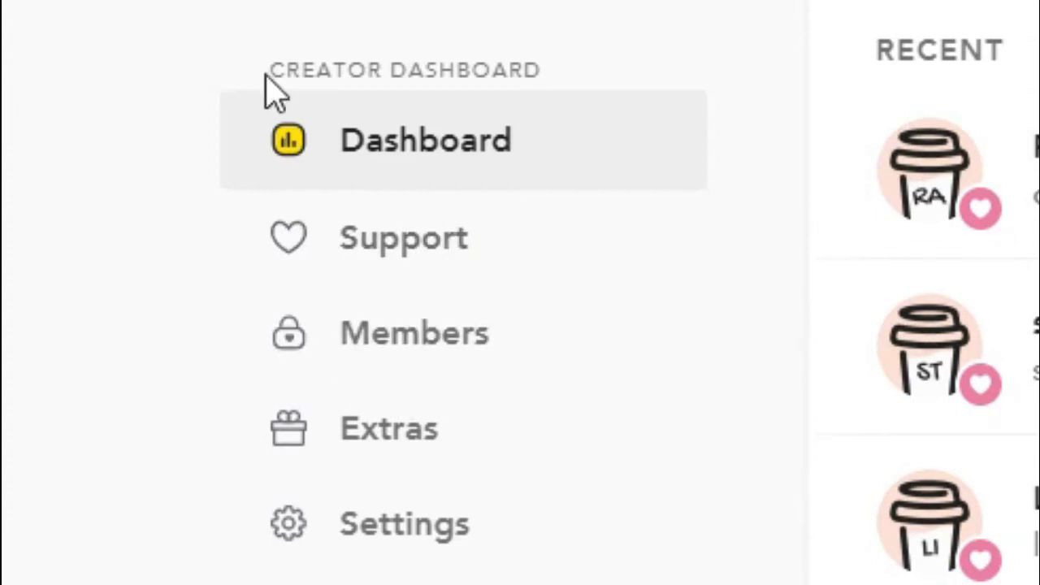
left_click(416, 242)
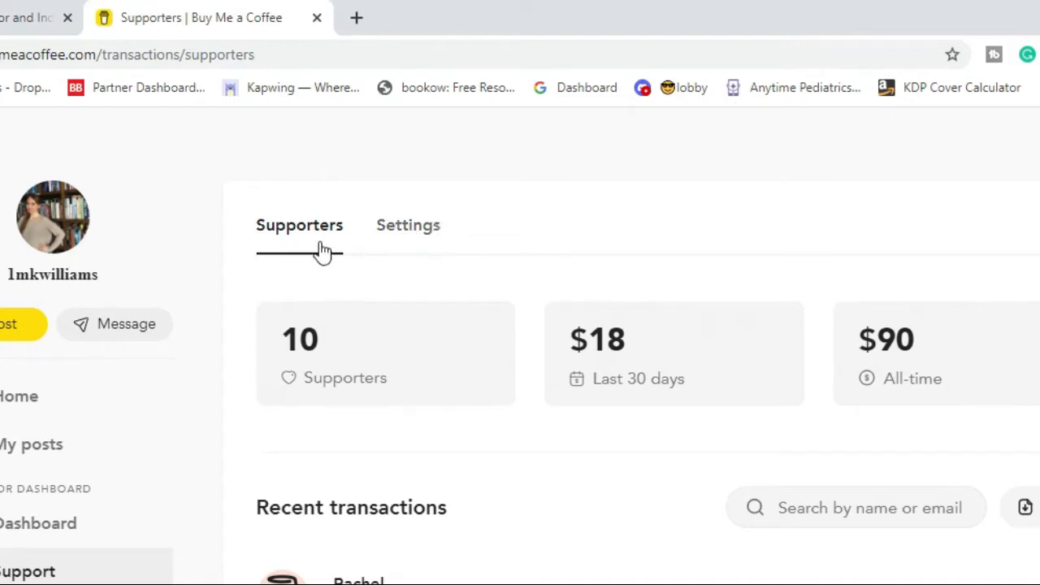
left_click(418, 227)
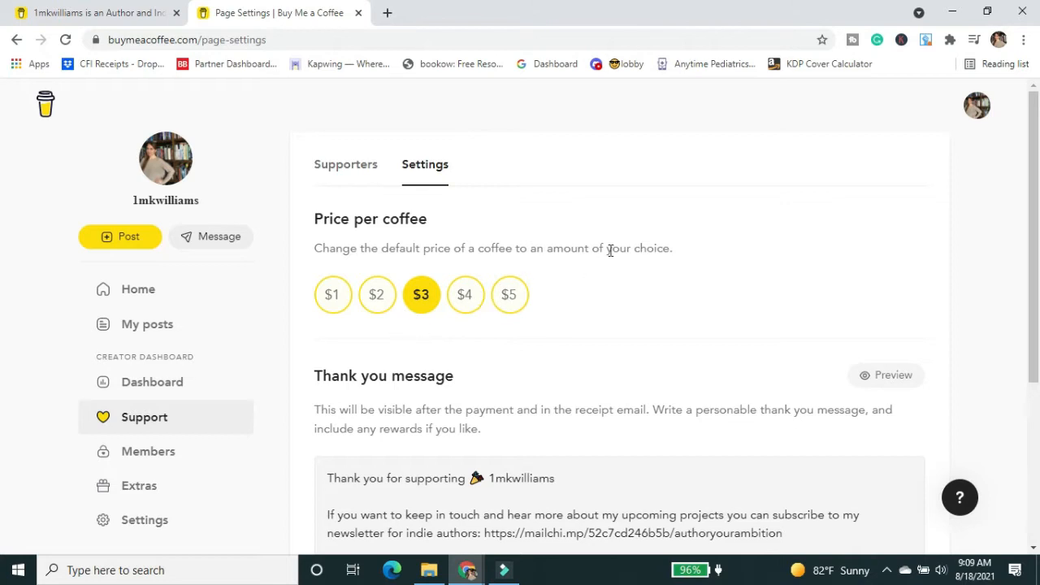
Step: Review the Support settings: price per coffee, thank you message and the option to indicate a donation
scroll(451, 236, "down", 1)
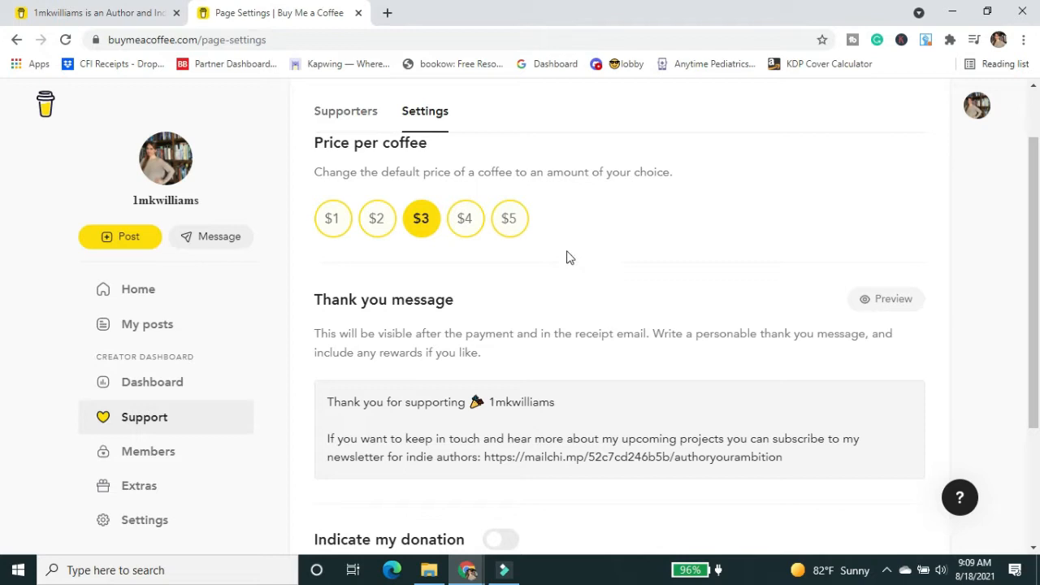
scroll(463, 271, "down", 2)
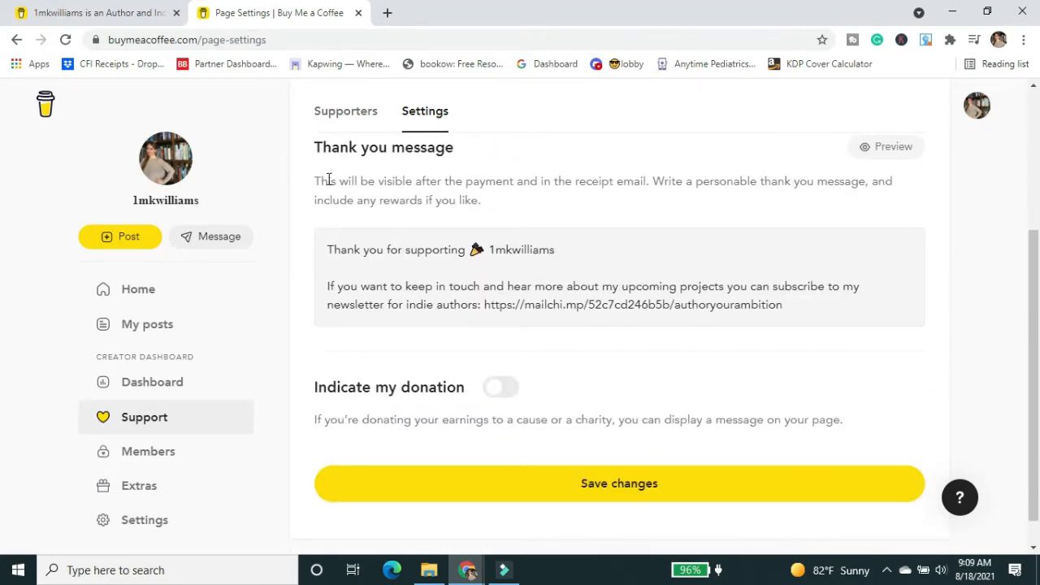
left_click(328, 250)
scroll(353, 329, "down", 1)
scroll(349, 320, "up", 3)
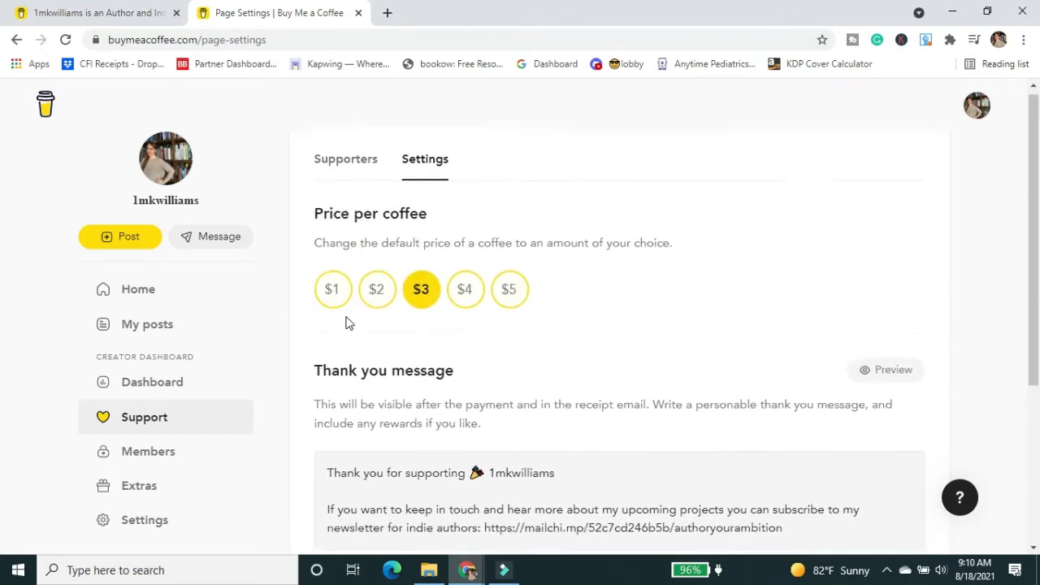
scroll(373, 374, "down", 3)
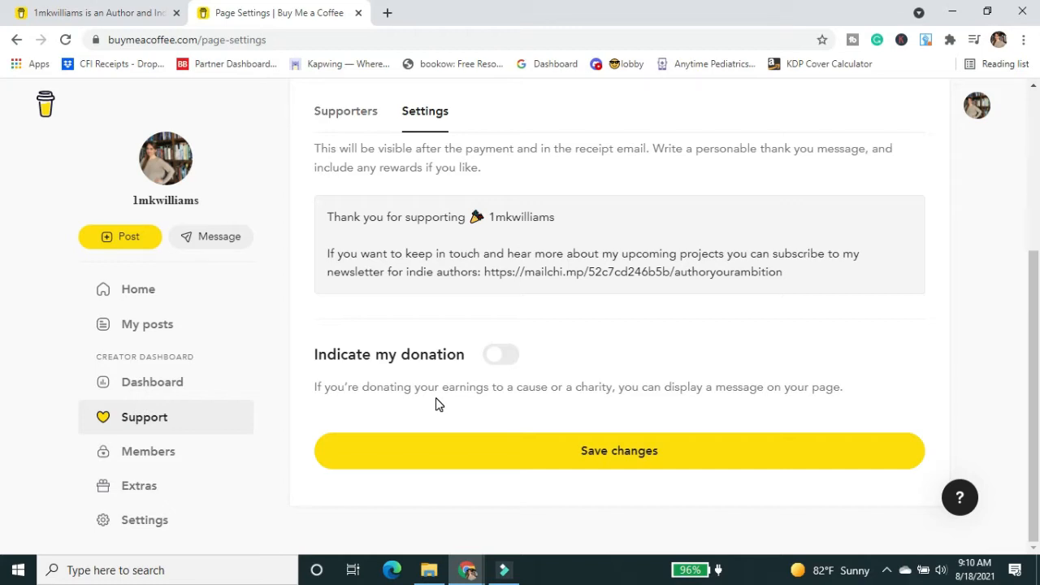
scroll(436, 402, "up", 3)
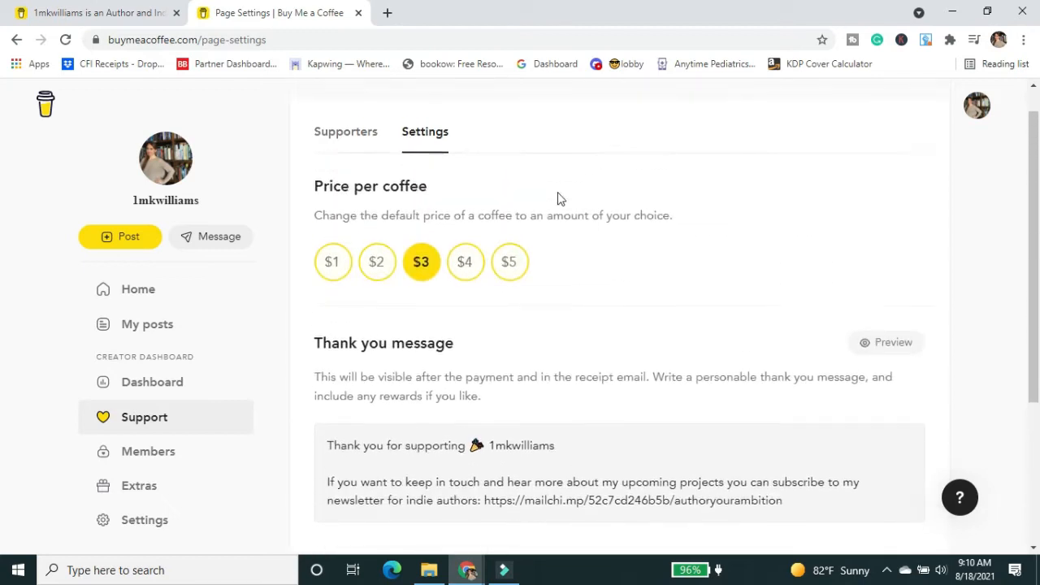
scroll(623, 365, "down", 3)
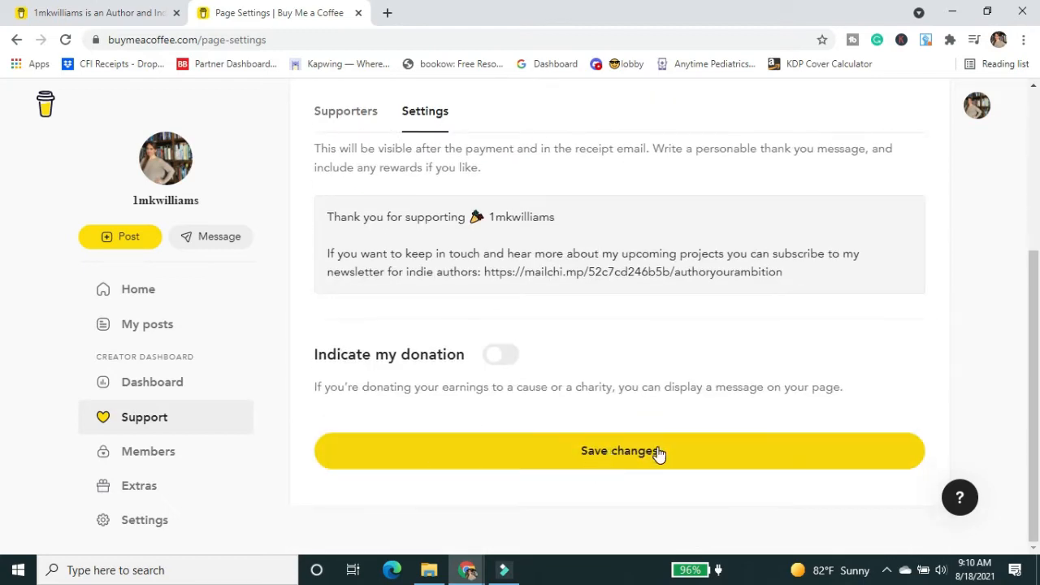
scroll(719, 421, "up", 2)
scroll(719, 421, "up", 2)
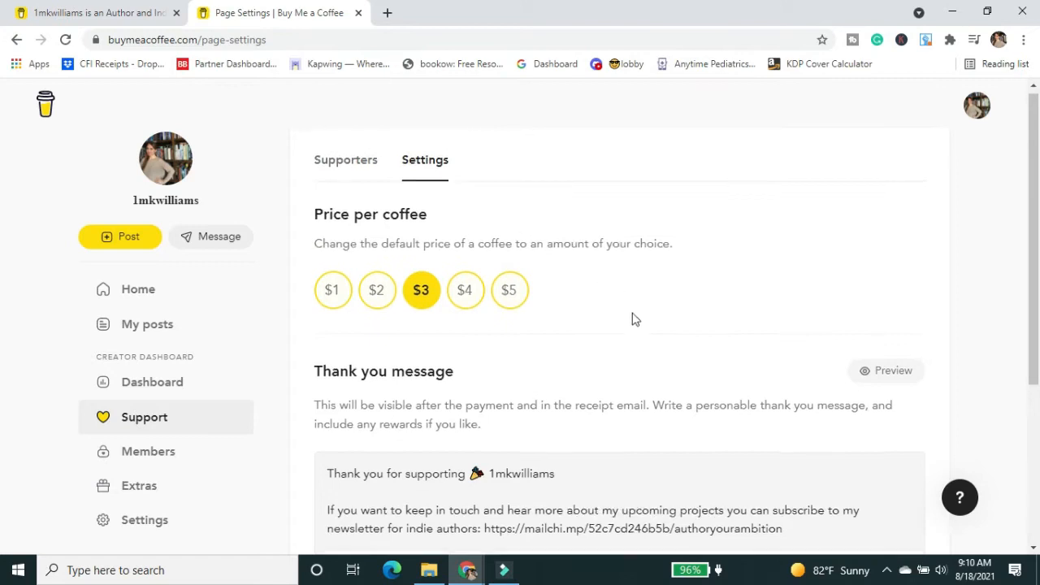
scroll(353, 195, "down", 2)
scroll(520, 309, "down", 2)
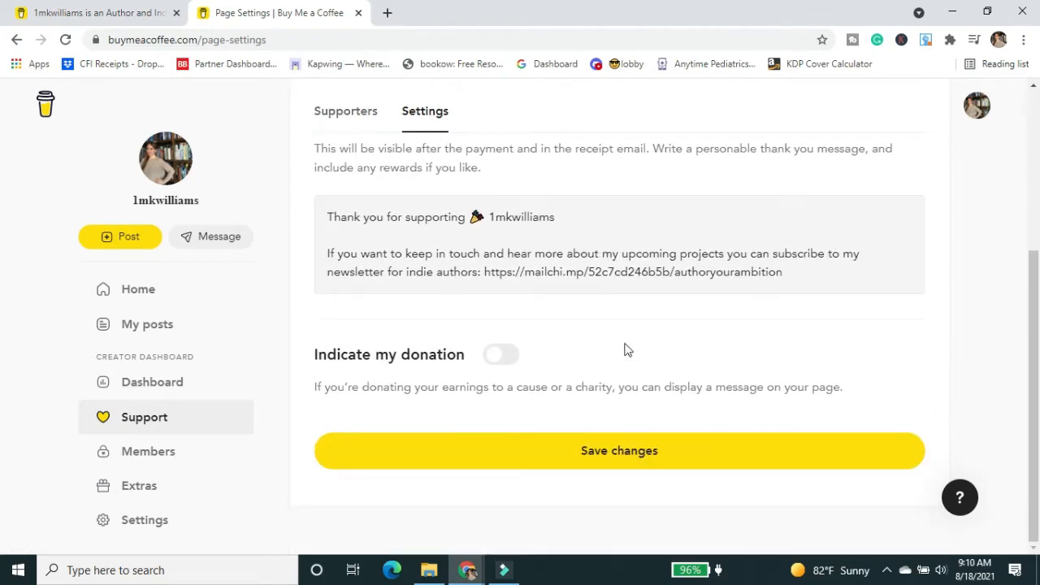
Step: Open the dashboard's Members section, and return to the public page to examine the featured extras and the support box
left_click(124, 460)
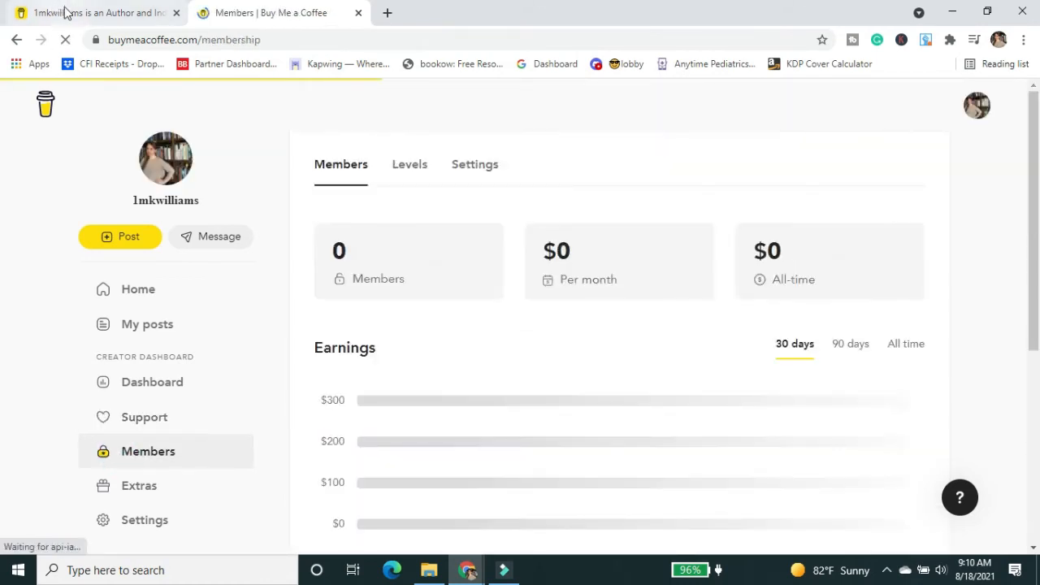
left_click(50, 13)
scroll(588, 295, "down", 2)
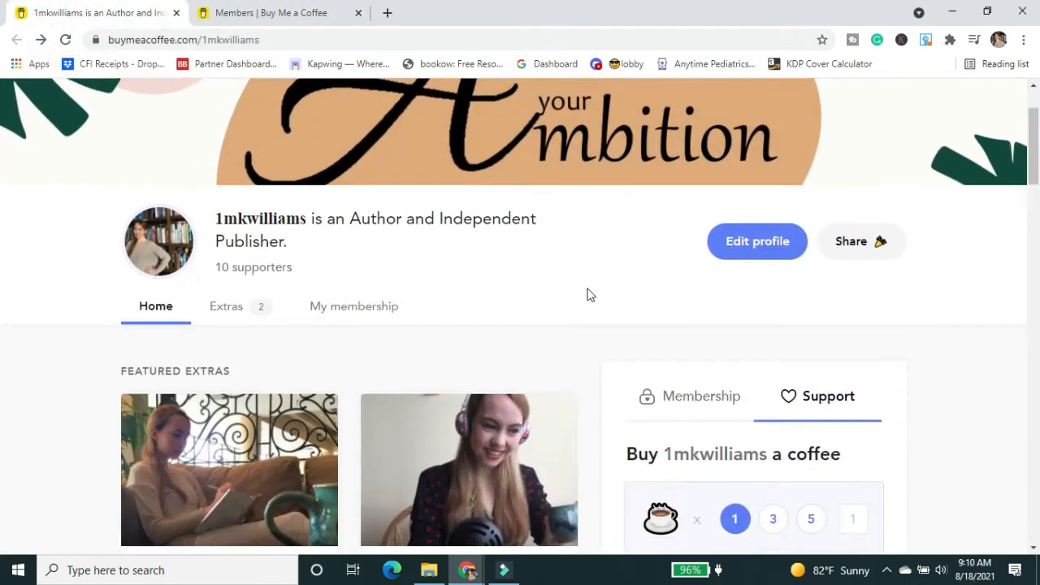
scroll(390, 241, "down", 2)
scroll(197, 353, "down", 1)
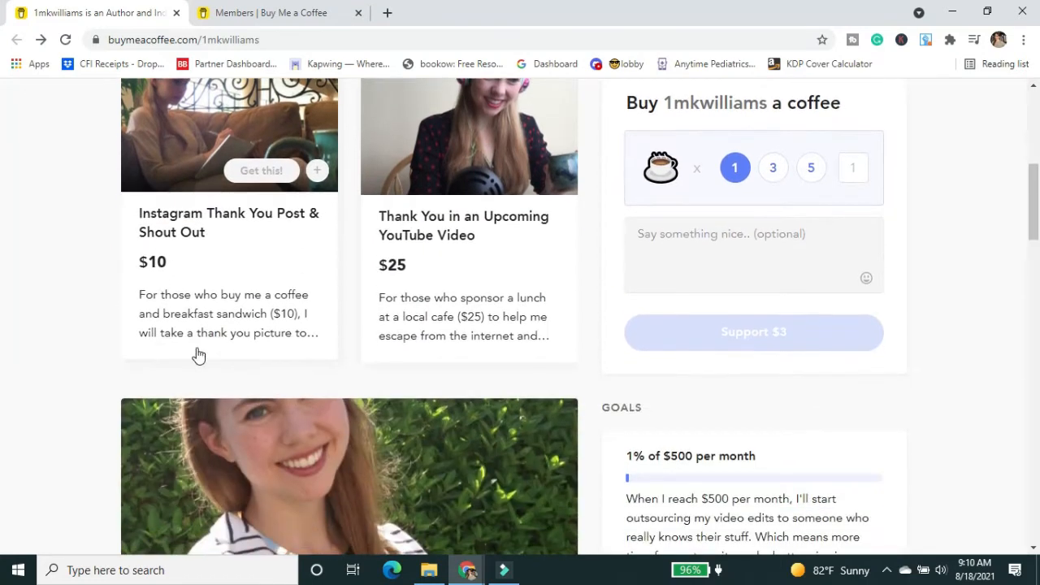
scroll(197, 353, "up", 3)
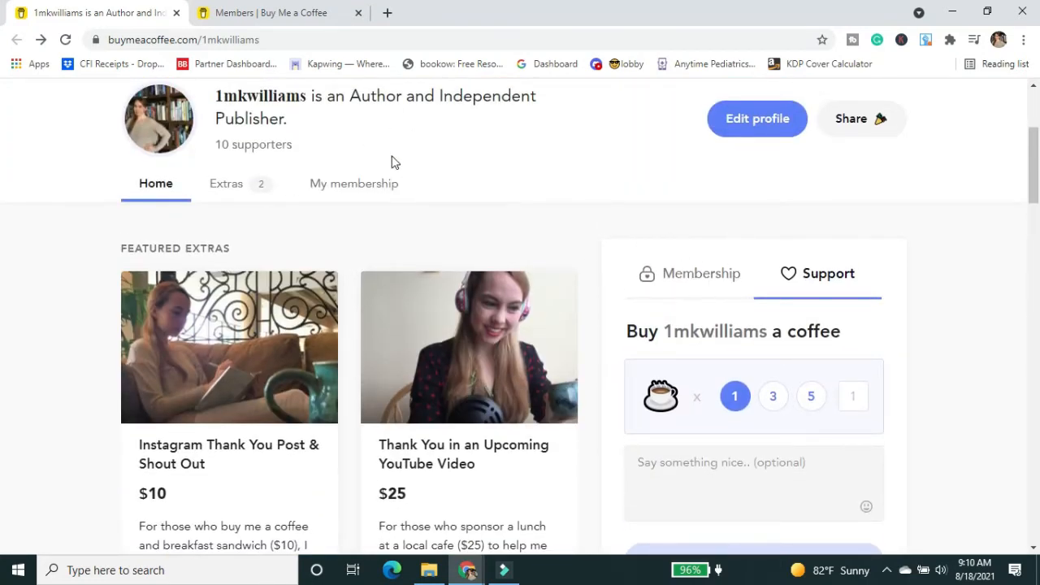
scroll(395, 162, "up", 3)
scroll(633, 341, "down", 1)
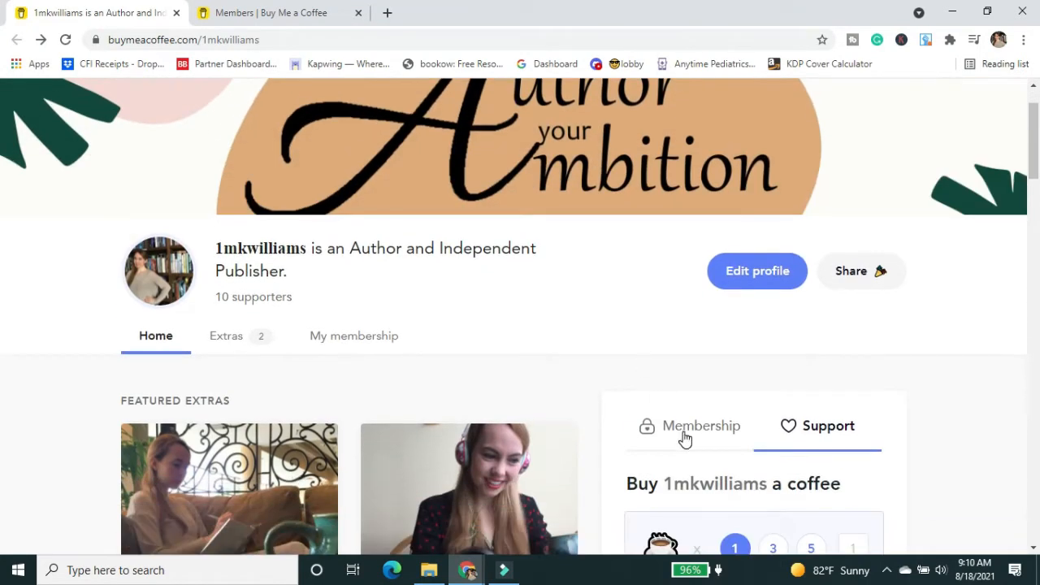
scroll(837, 436, "down", 2)
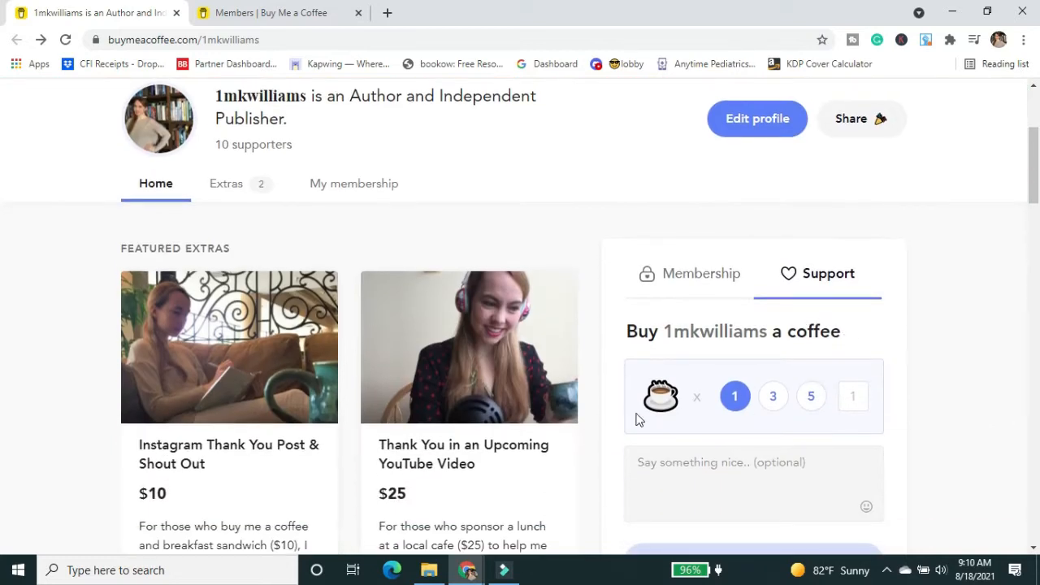
scroll(873, 341, "down", 2)
scroll(772, 333, "up", 1)
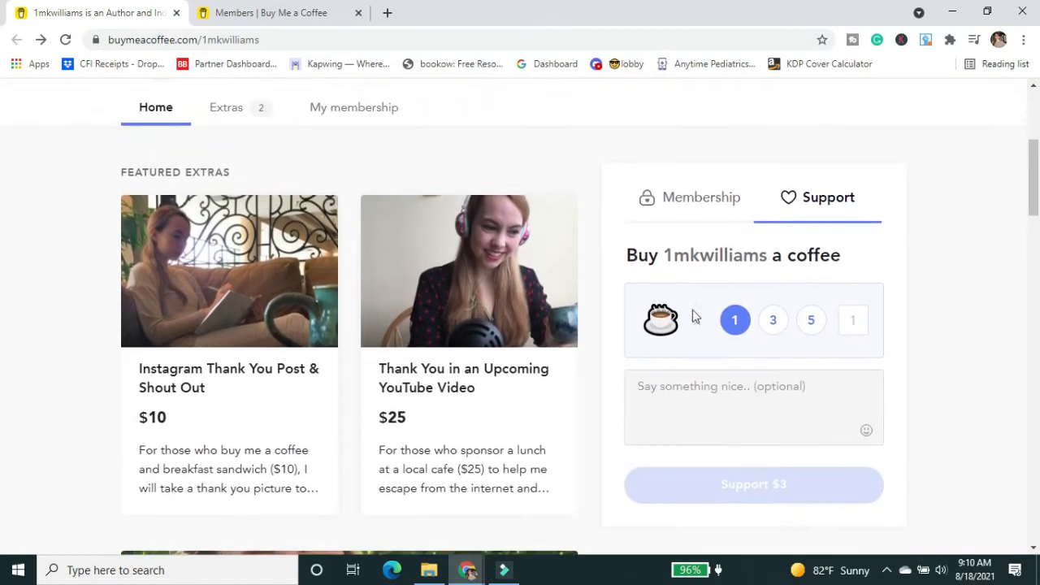
Step: Show the membership offer on the public page and read its monthly price and rewards
left_click(673, 199)
scroll(642, 295, "down", 1)
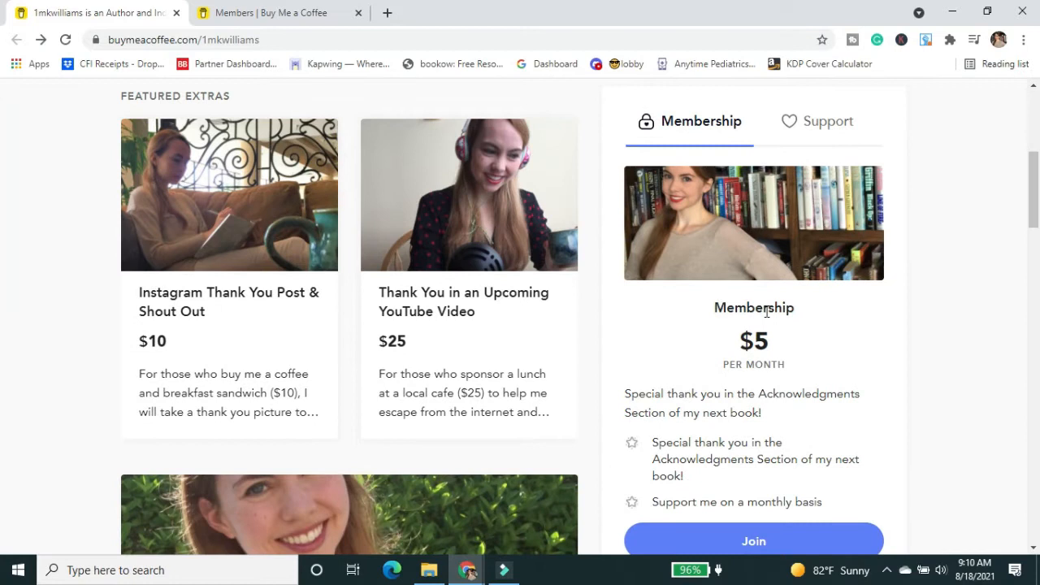
scroll(638, 296, "down", 1)
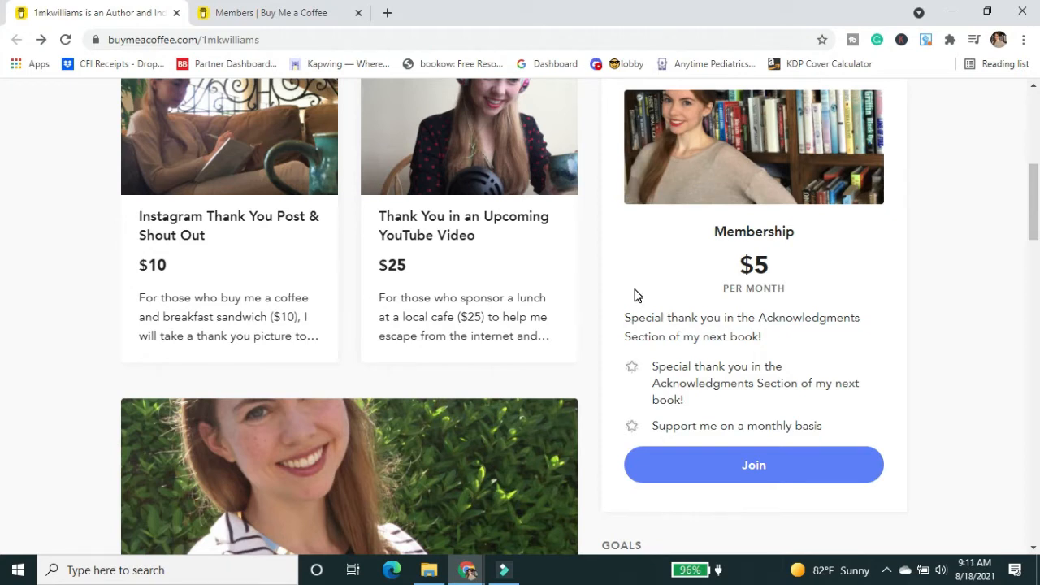
Step: Return to the dashboard's Members section and view the membership earnings chart for 90 days and for all time
left_click(272, 12)
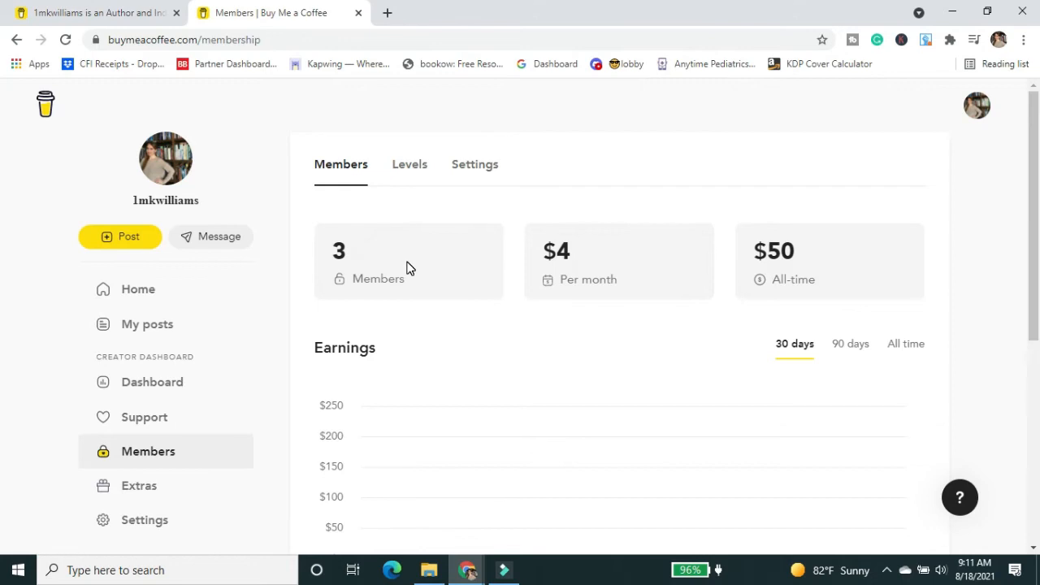
scroll(2, 166, "down", 2)
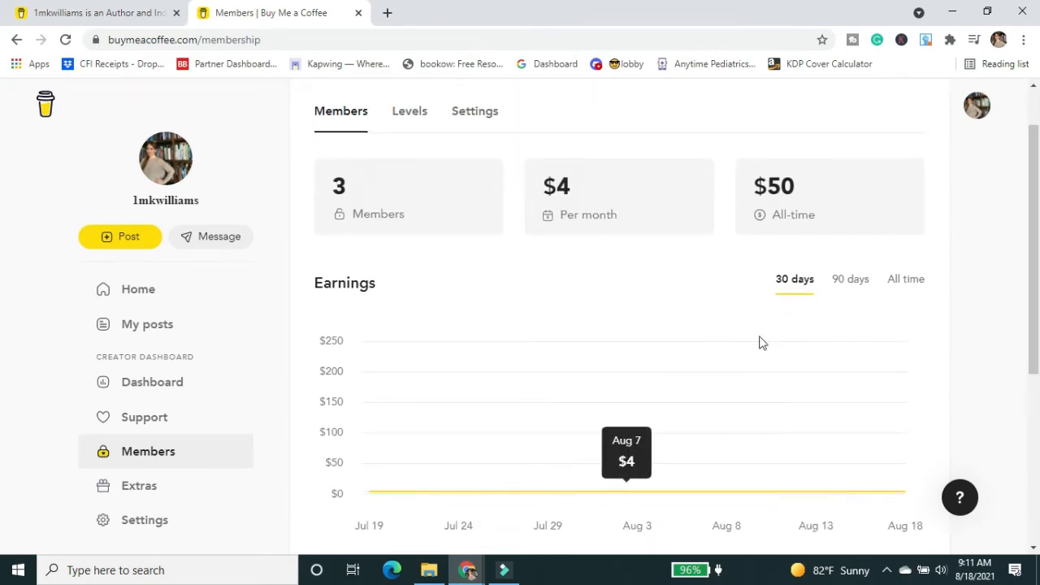
left_click(854, 280)
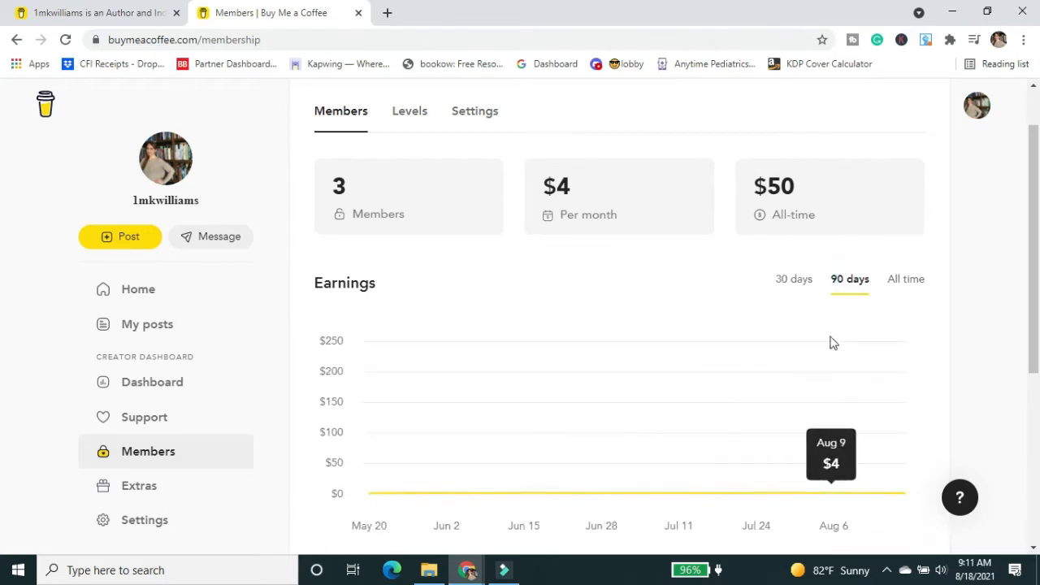
left_click(902, 281)
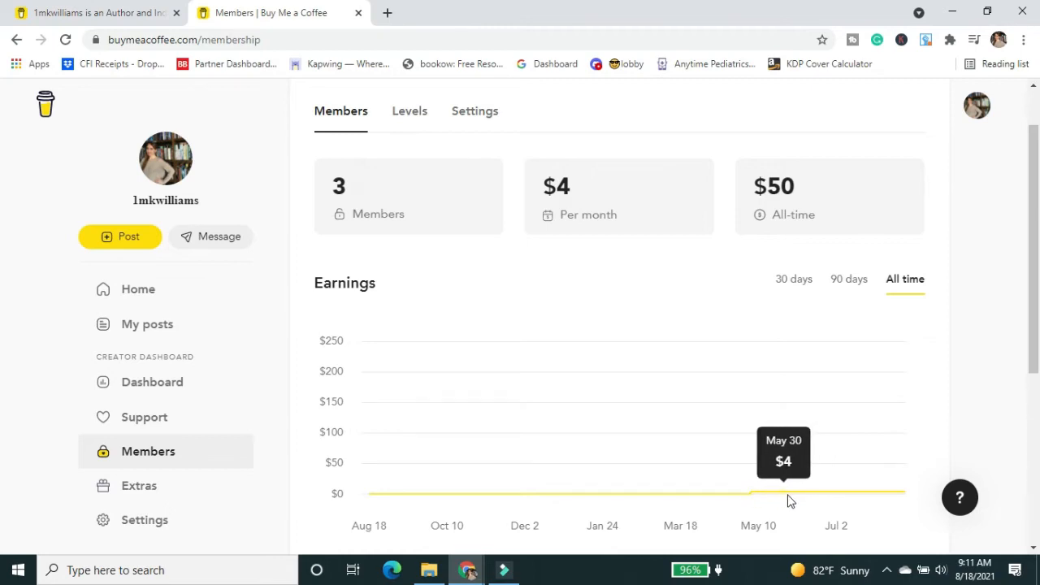
scroll(4, 313, "up", 1)
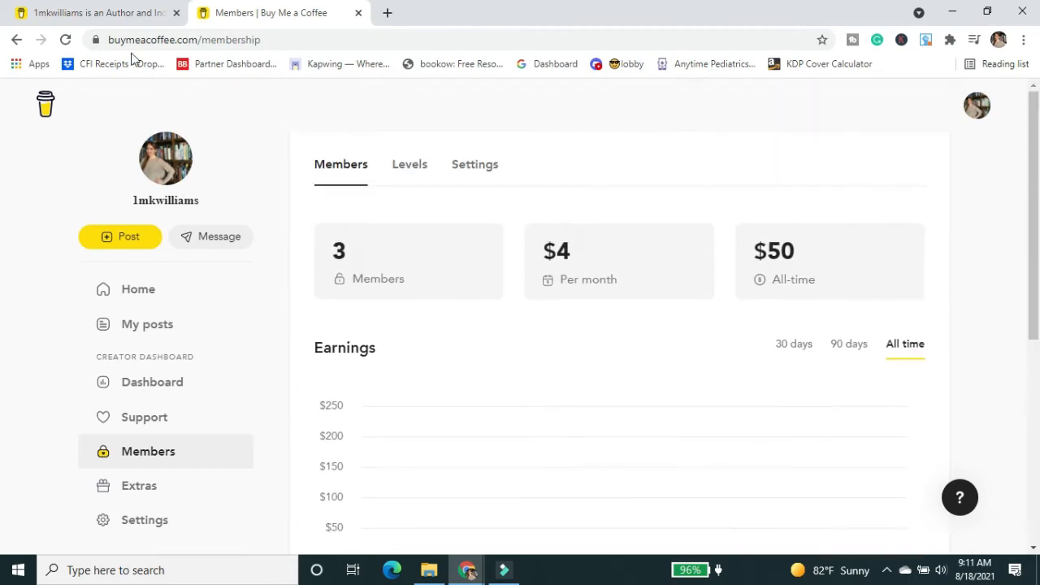
Step: Go back to the public creator page and read the monthly goal below the membership offer
left_click(81, 12)
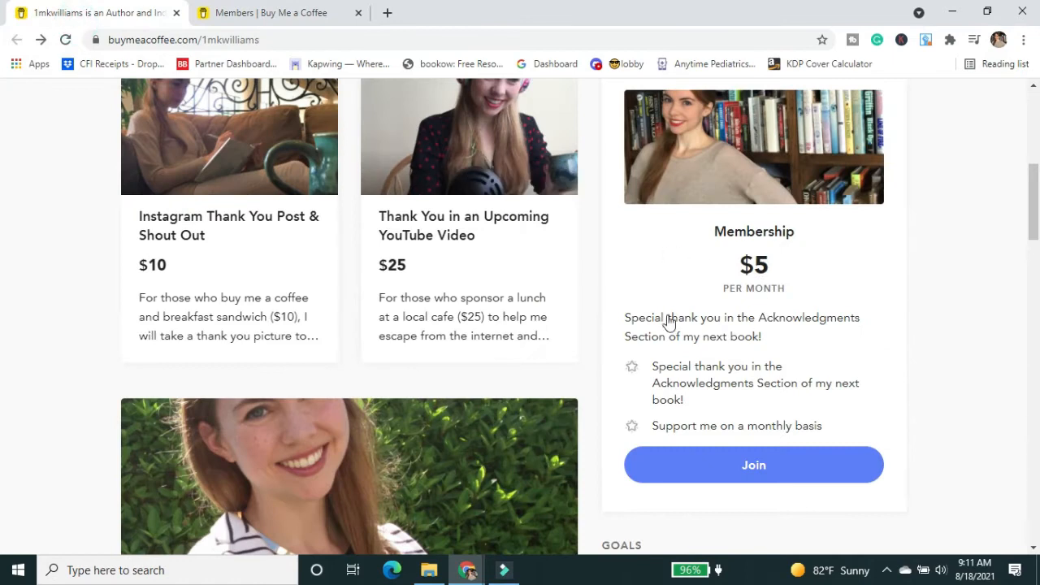
scroll(674, 342, "down", 3)
scroll(680, 359, "down", 1)
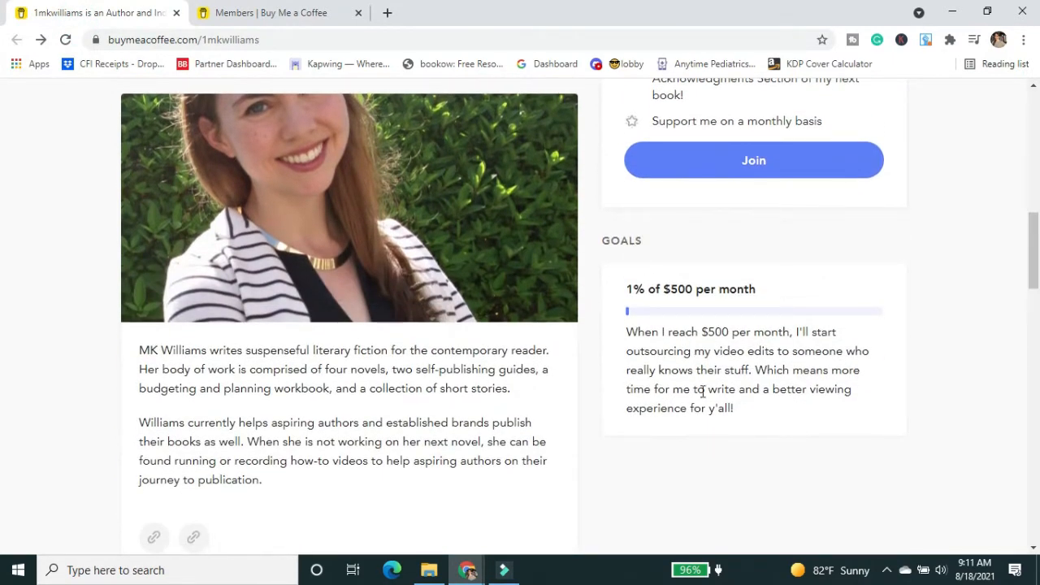
Step: Show the membership levels in the dashboard's Members section, review the existing Membership level and open it for editing
left_click(275, 11)
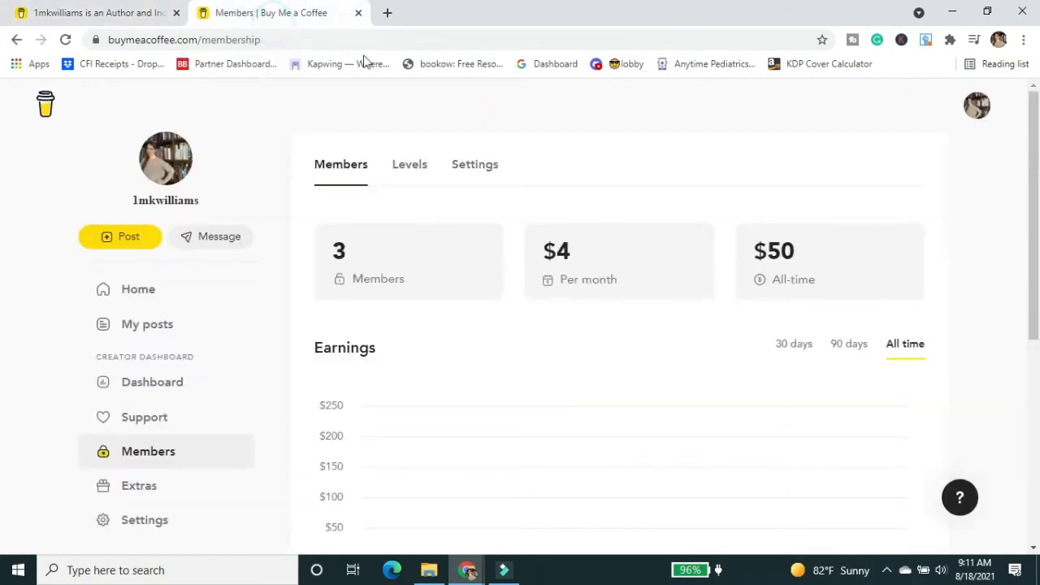
left_click(411, 165)
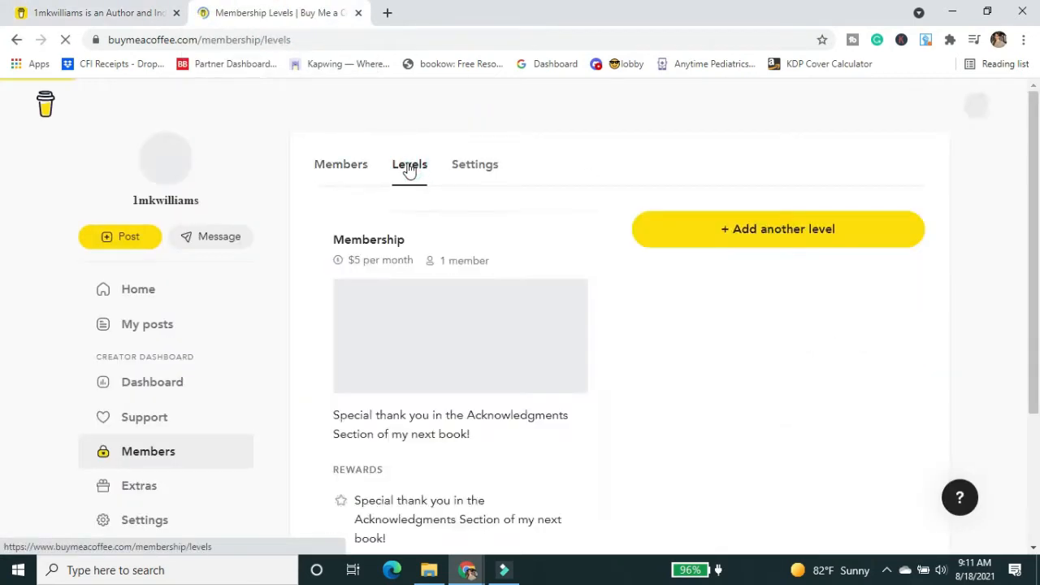
scroll(416, 184, "down", 2)
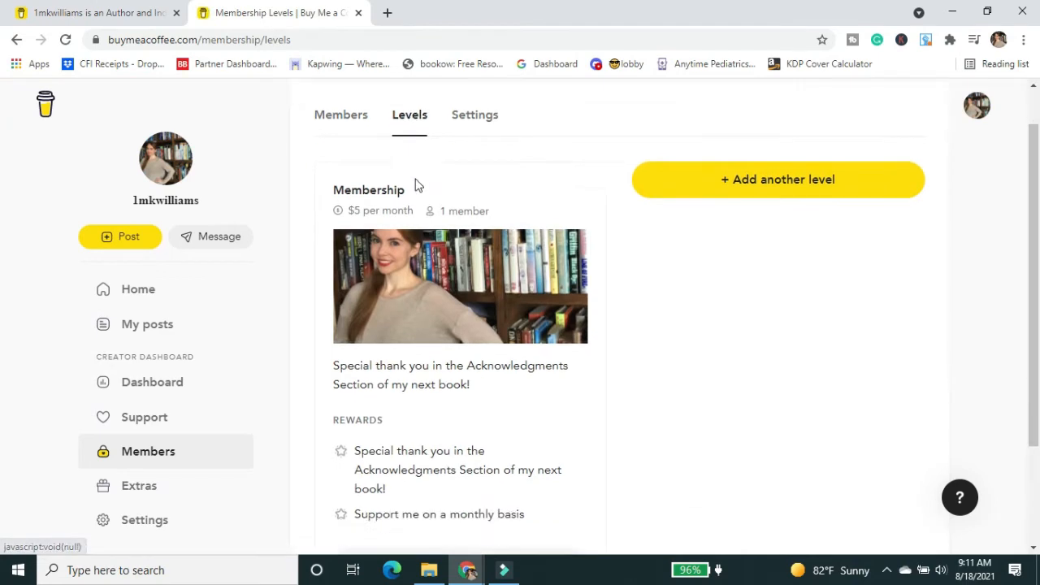
scroll(499, 336, "up", 2)
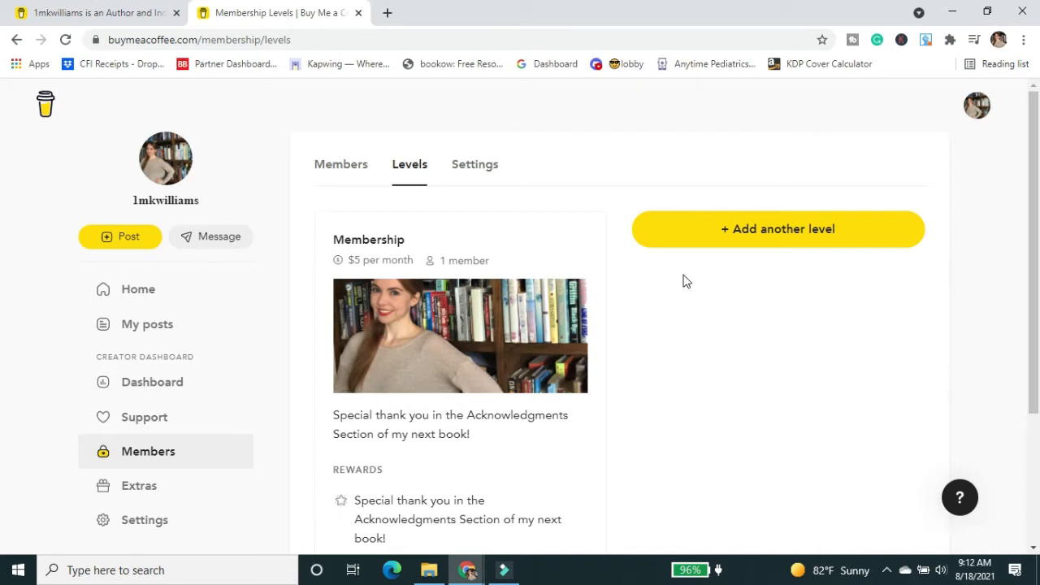
scroll(684, 281, "down", 2)
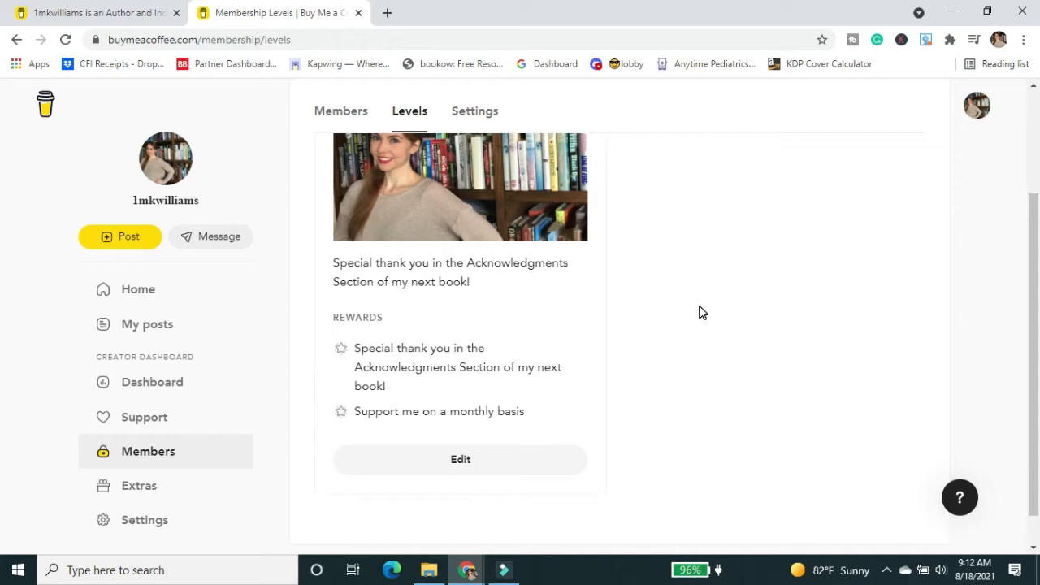
scroll(700, 307, "up", 3)
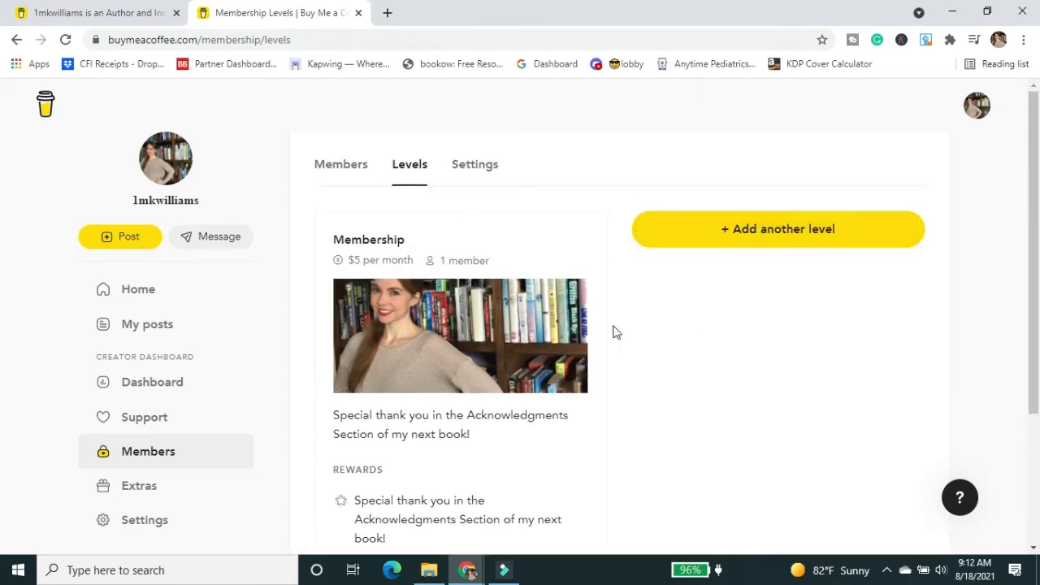
scroll(396, 332, "down", 2)
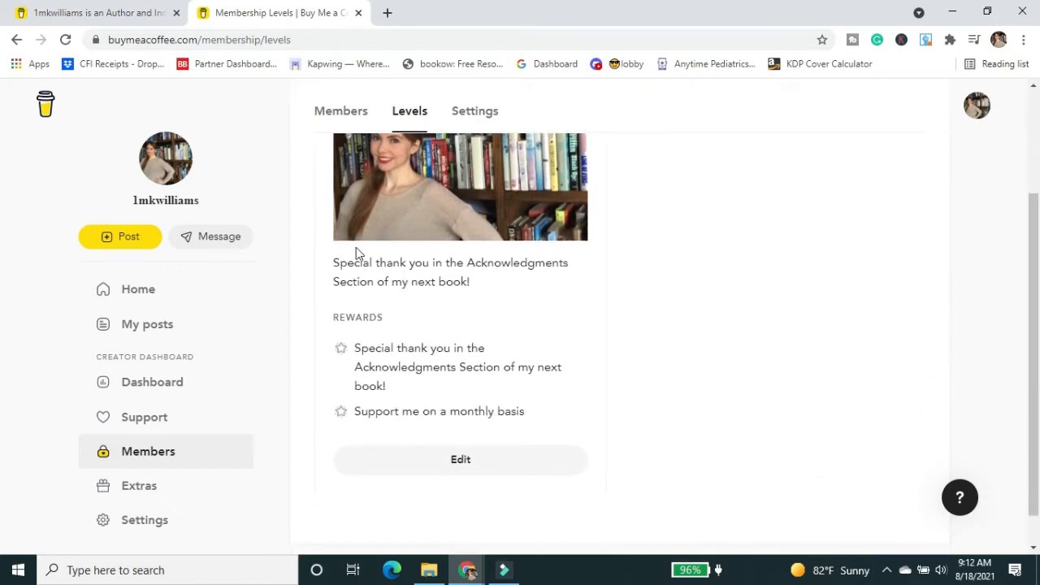
left_click(451, 462)
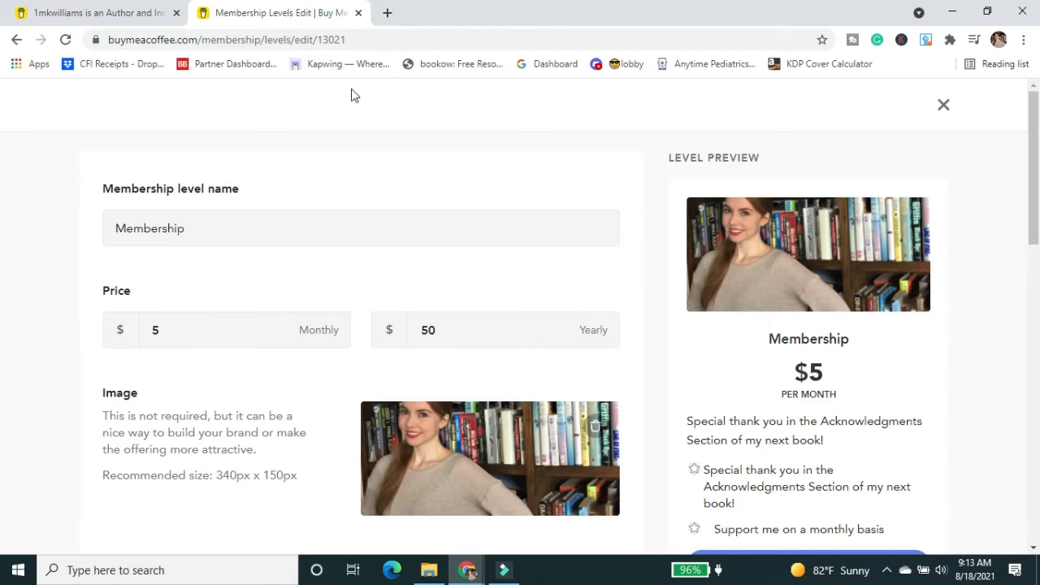
Step: Open The Indy Author Podcast creator's public page in a new tab and examine its membership tiers and their monthly prices
left_click(386, 14)
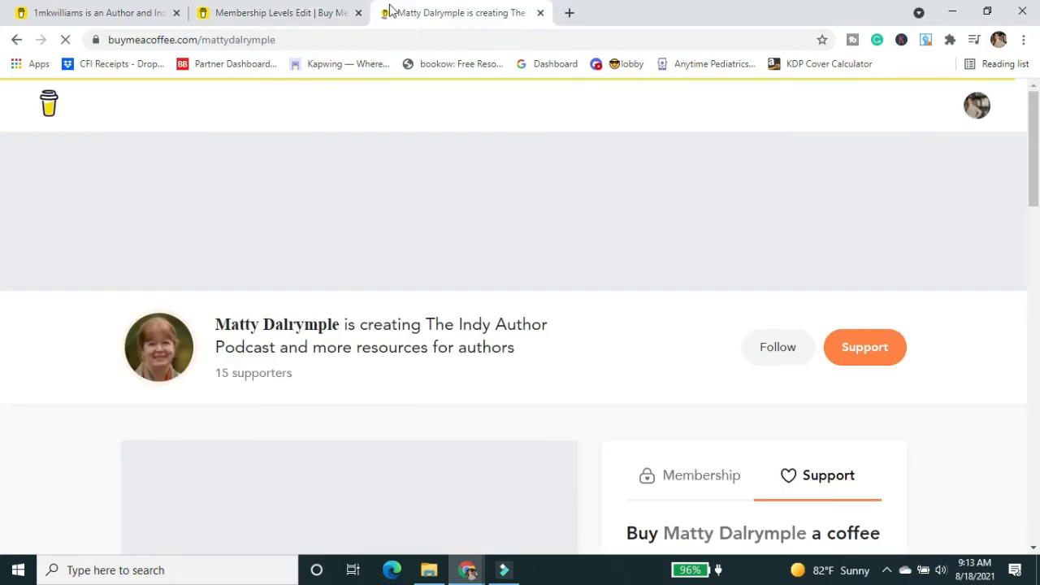
scroll(601, 203, "down", 6)
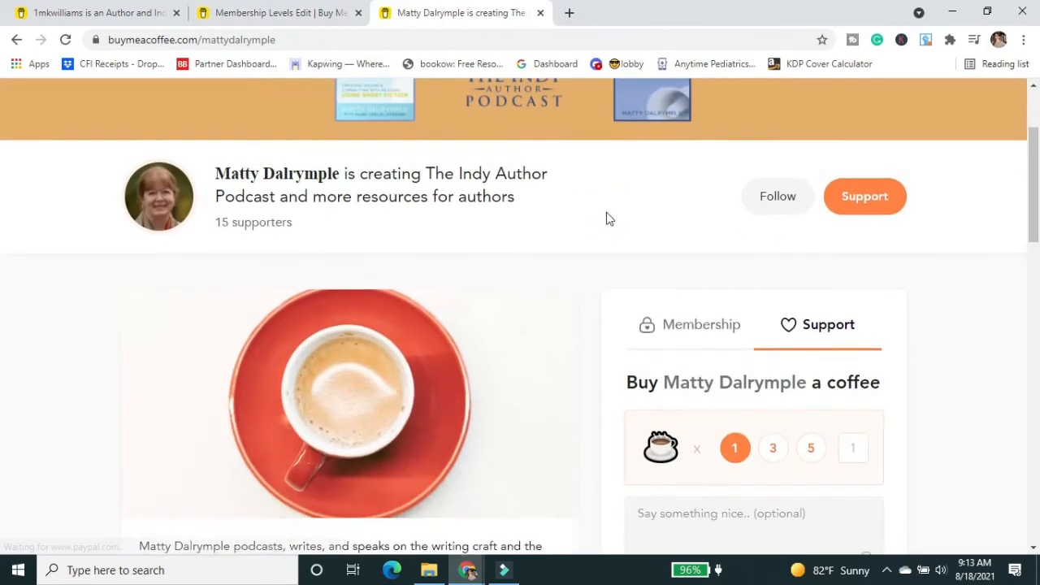
scroll(601, 204, "up", 3)
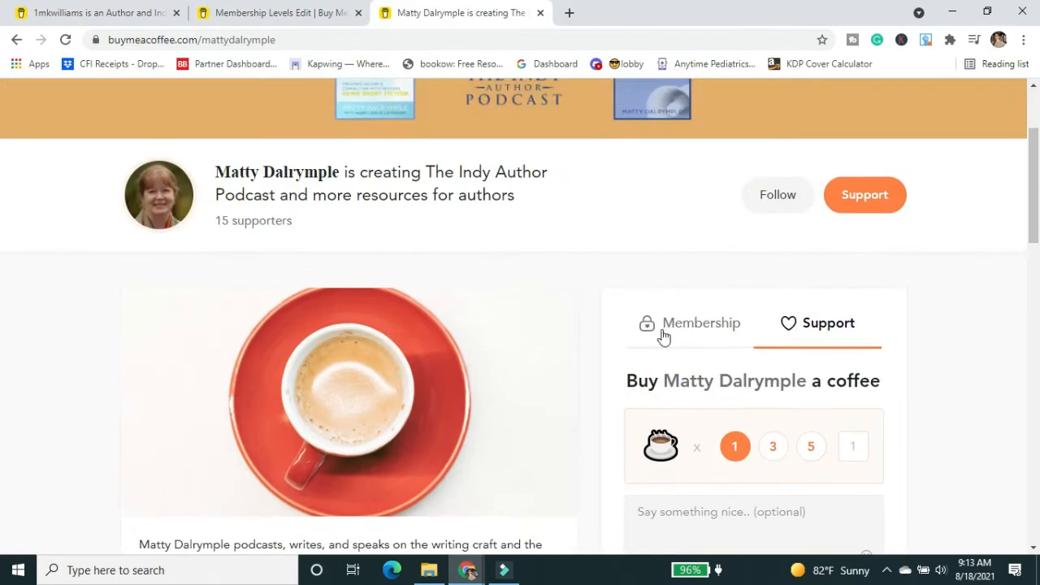
left_click(688, 311)
scroll(753, 372, "down", 1)
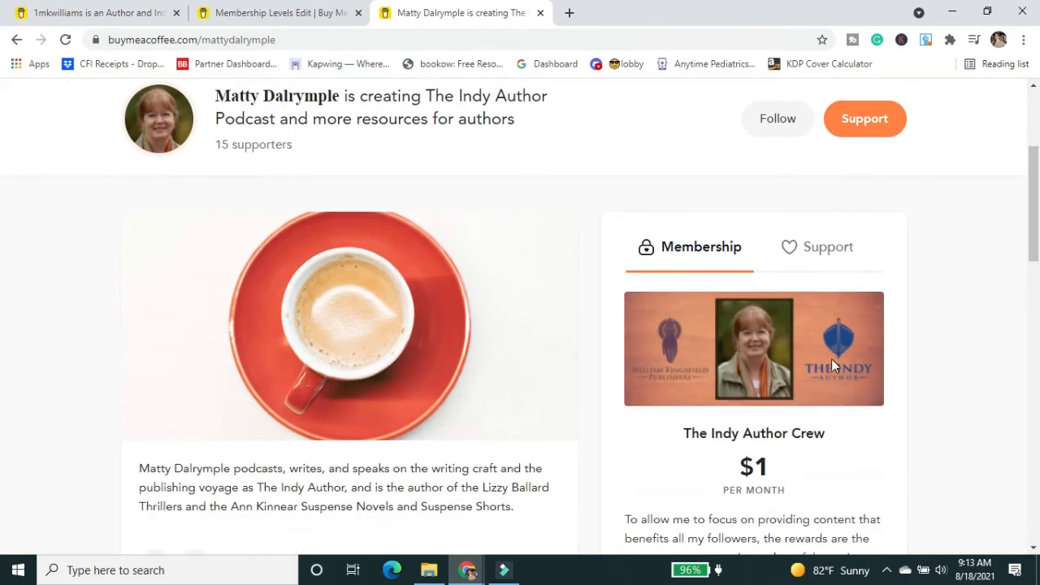
scroll(844, 347, "down", 5)
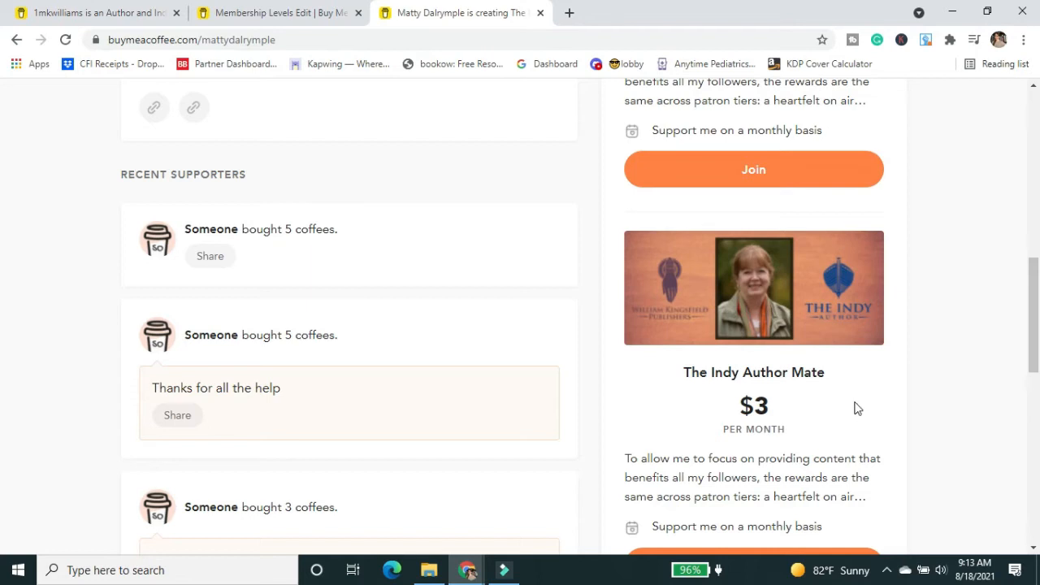
scroll(818, 425, "up", 4)
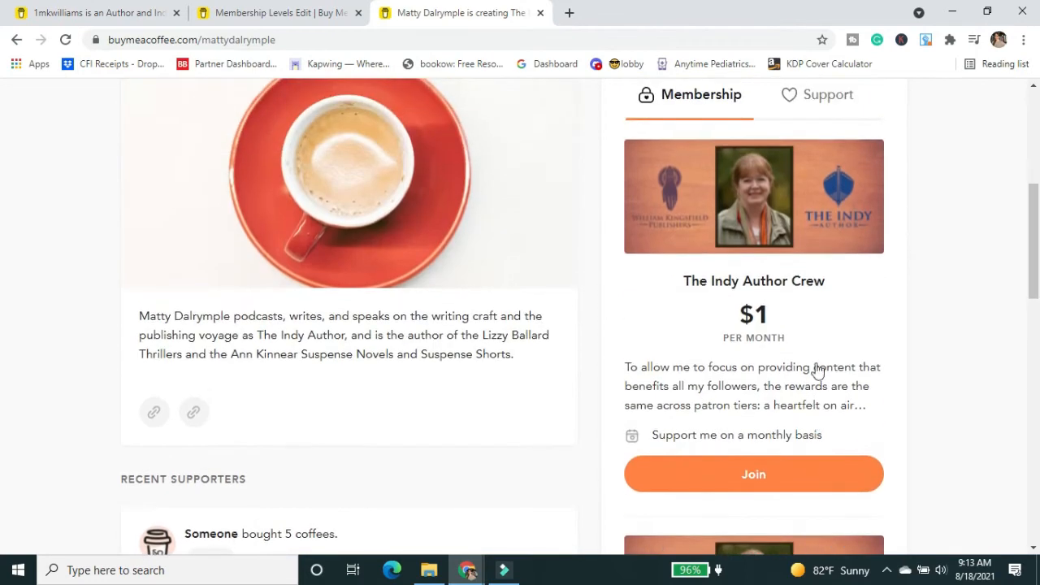
scroll(828, 307, "down", 5)
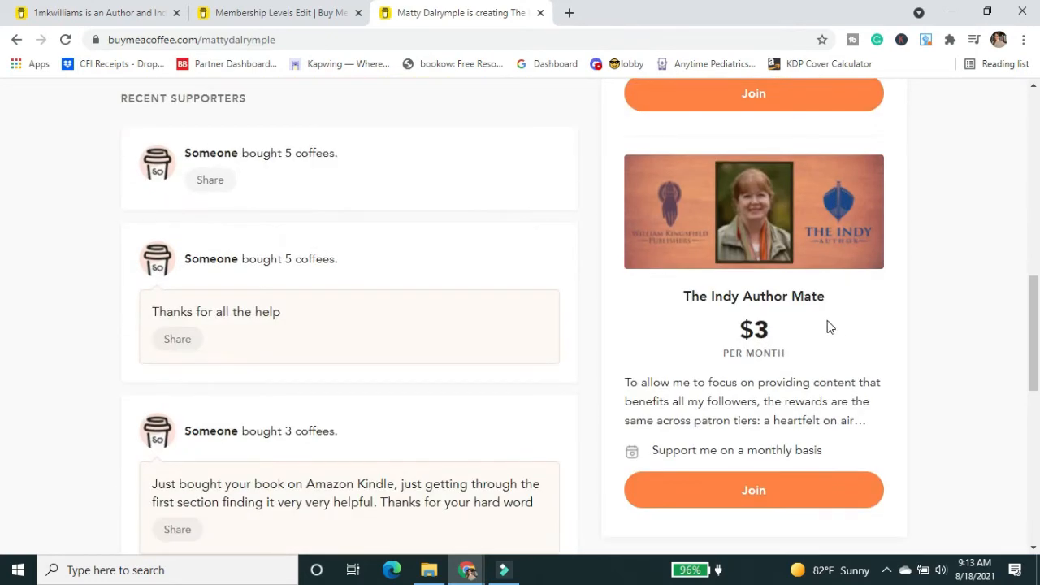
scroll(825, 333, "down", 1)
scroll(824, 341, "up", 1)
scroll(817, 340, "up", 2)
scroll(814, 334, "up", 2)
scroll(714, 255, "down", 4)
Step: Return to the Membership level's edit form and review its name, prices, image, description, rewards, member limit and welcome note
left_click(231, 12)
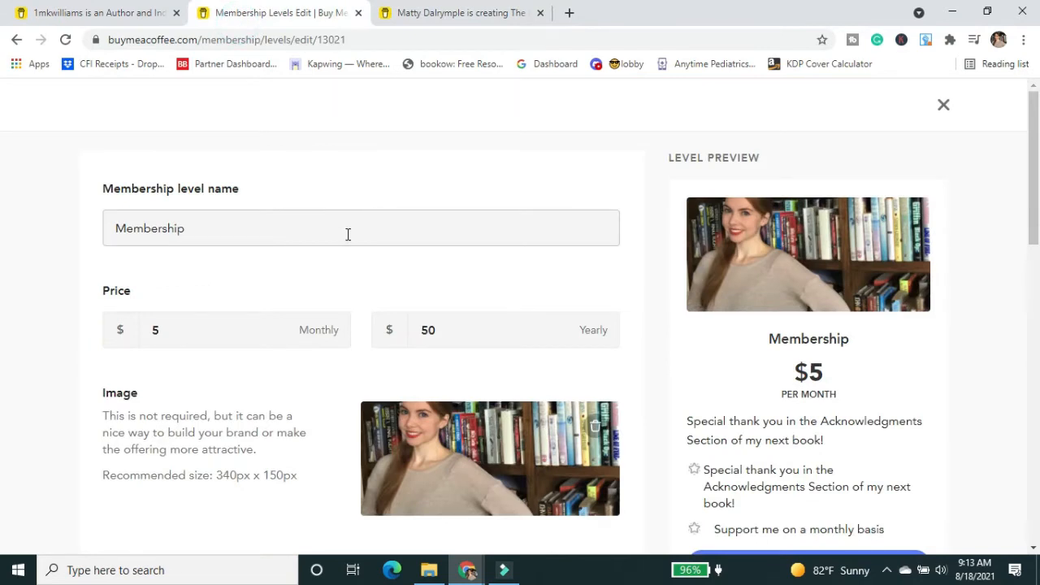
scroll(340, 255, "down", 1)
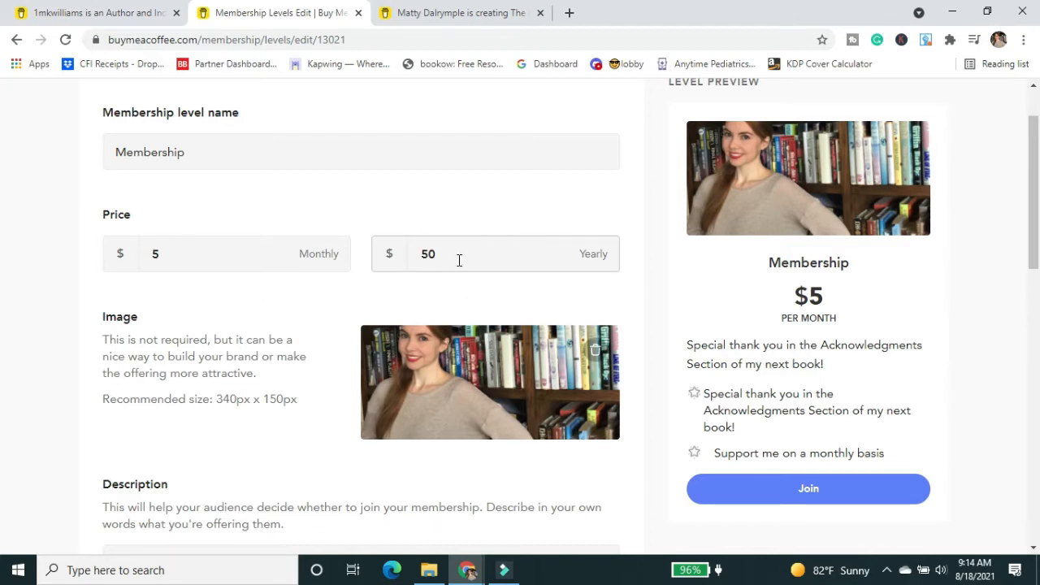
scroll(458, 257, "down", 1)
scroll(332, 297, "down", 1)
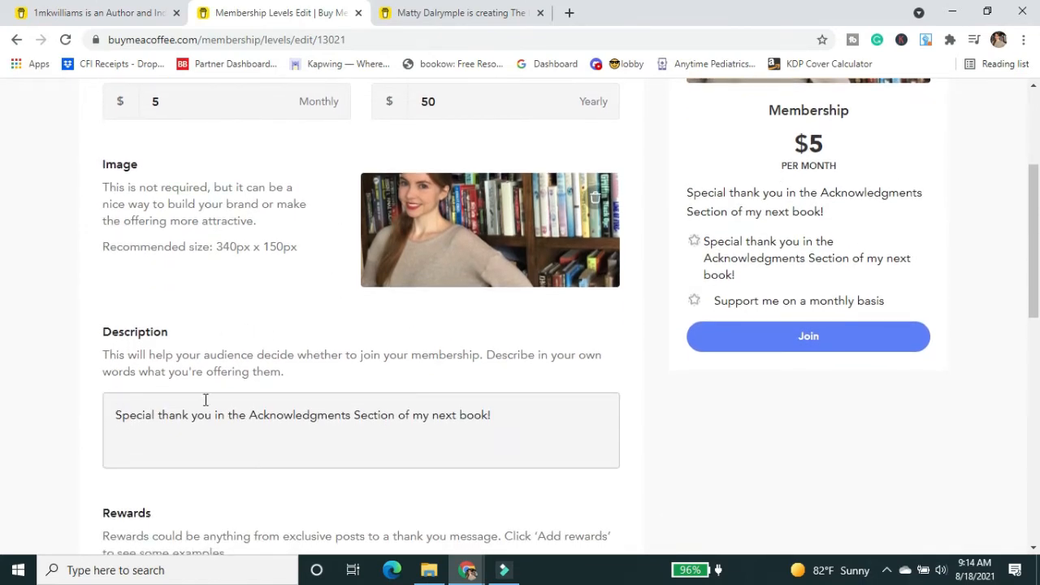
scroll(536, 406, "down", 2)
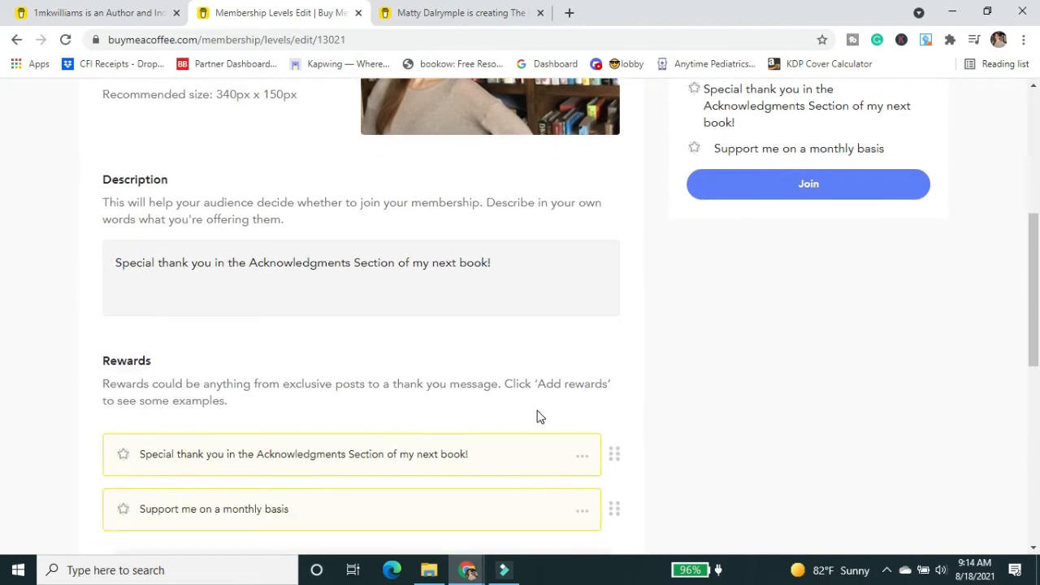
scroll(536, 417, "down", 2)
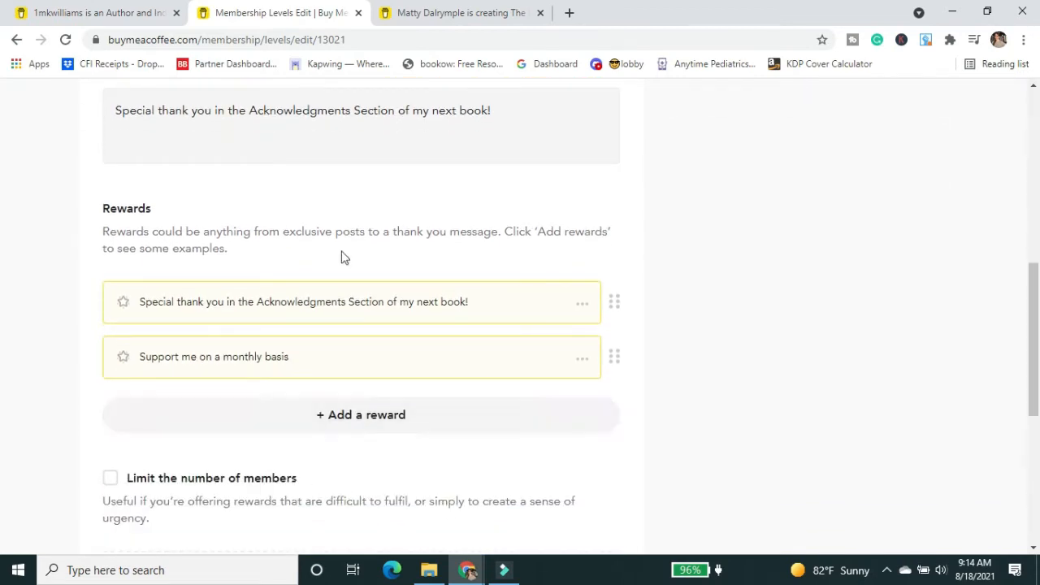
scroll(309, 374, "up", 2)
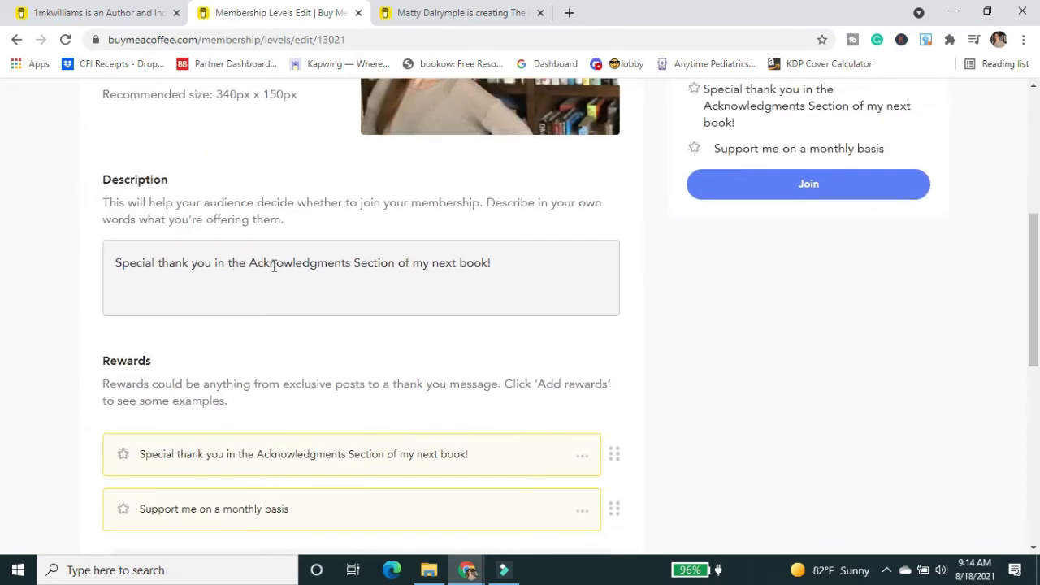
scroll(374, 329, "down", 1)
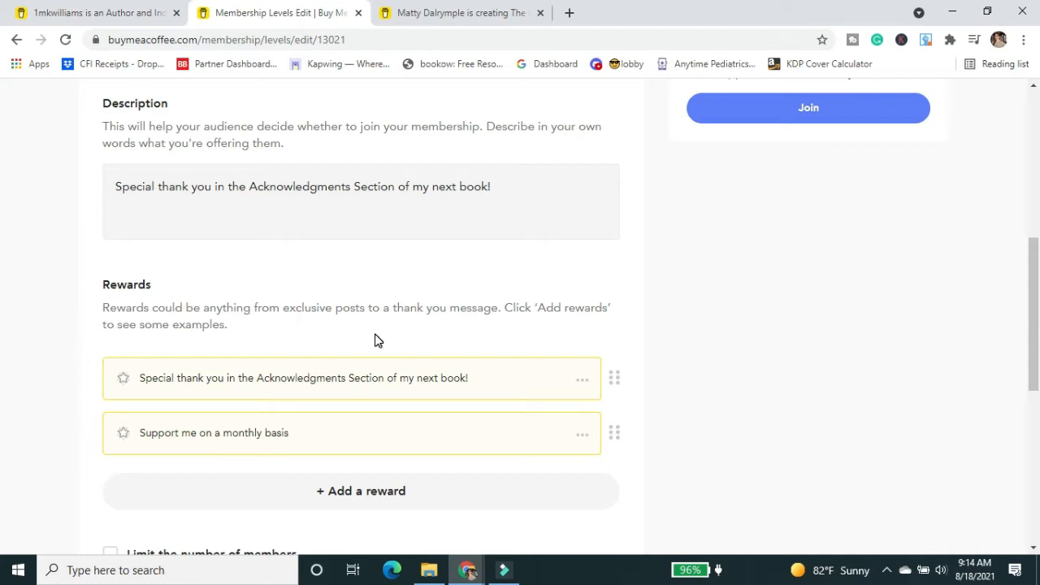
scroll(375, 340, "down", 2)
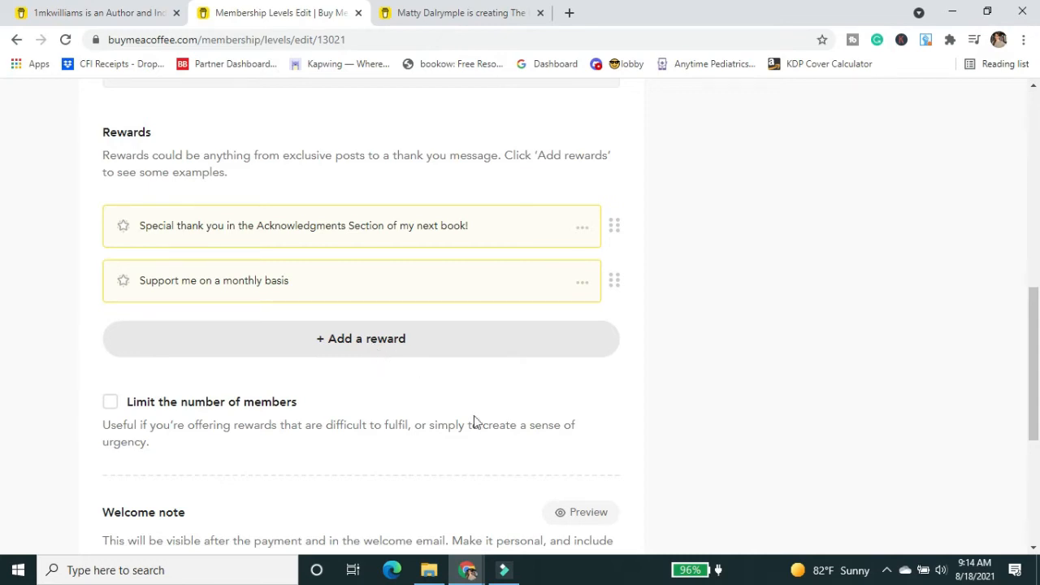
scroll(462, 441, "down", 1)
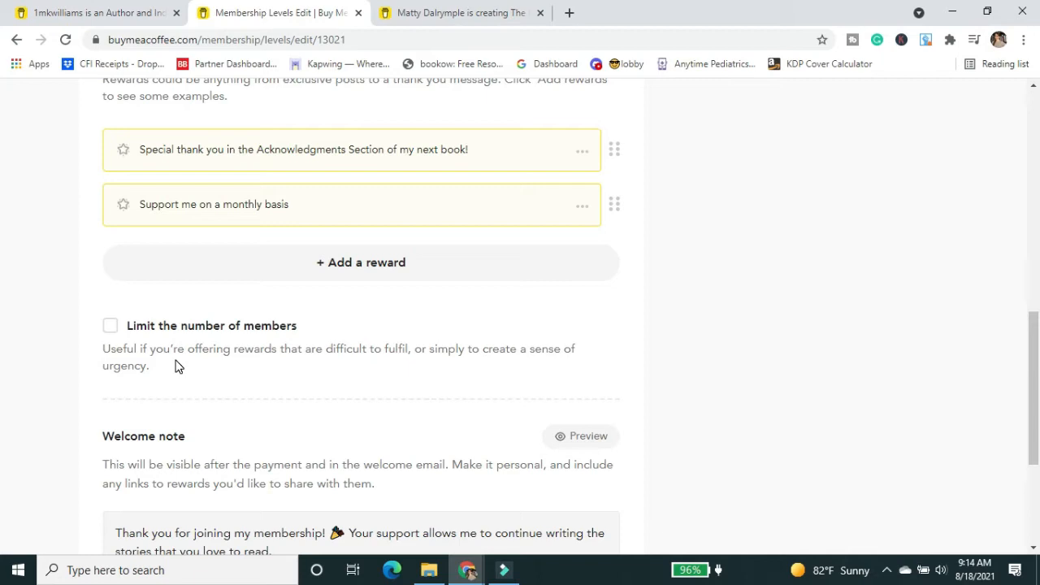
scroll(179, 367, "down", 1)
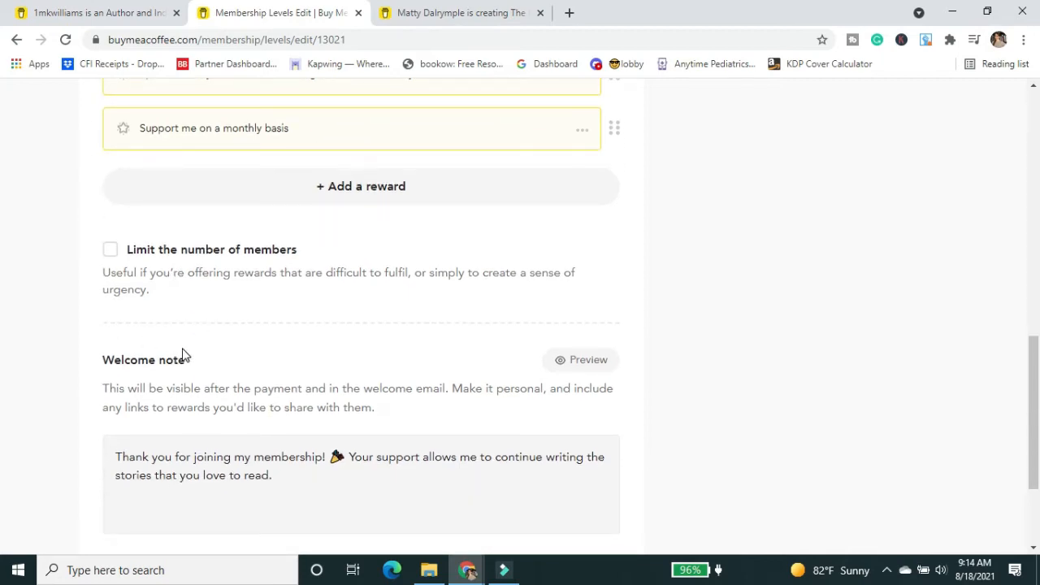
scroll(183, 355, "down", 2)
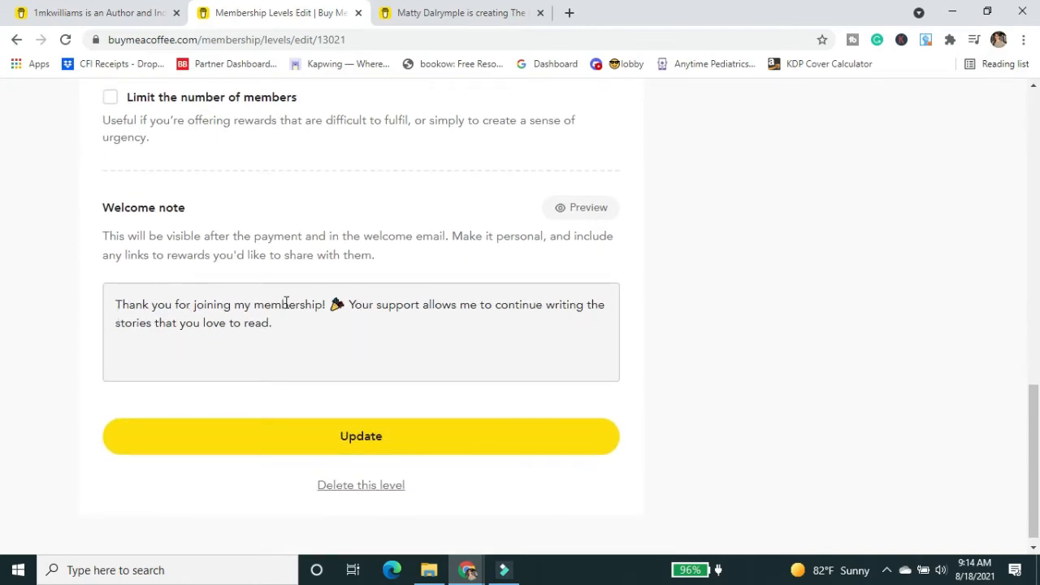
Step: Copy the newsletter invitation paragraph and its link from the thank-you message in the Support settings
left_click(307, 351)
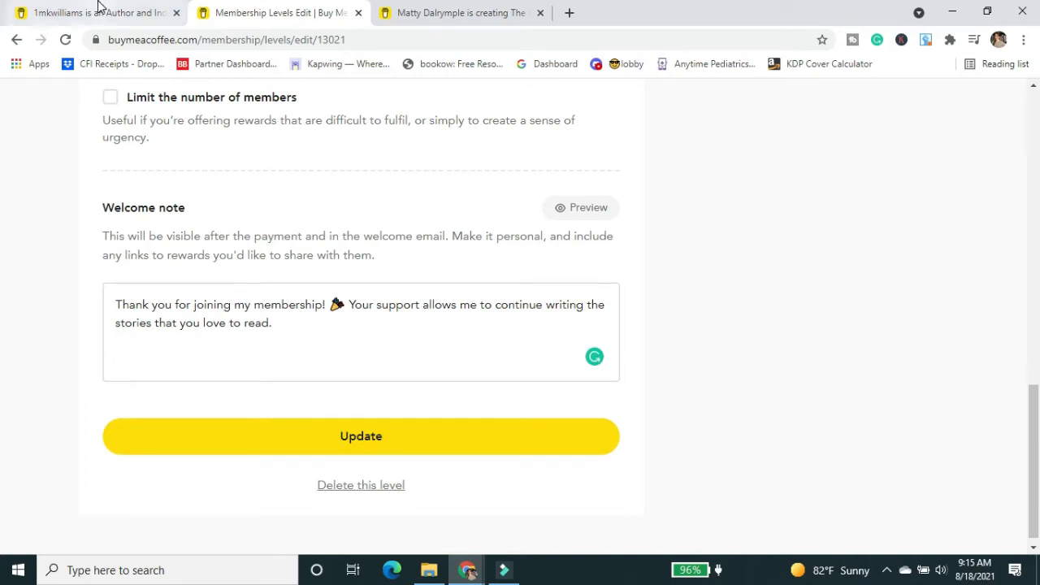
scroll(103, 130, "up", 5)
scroll(163, 147, "up", 5)
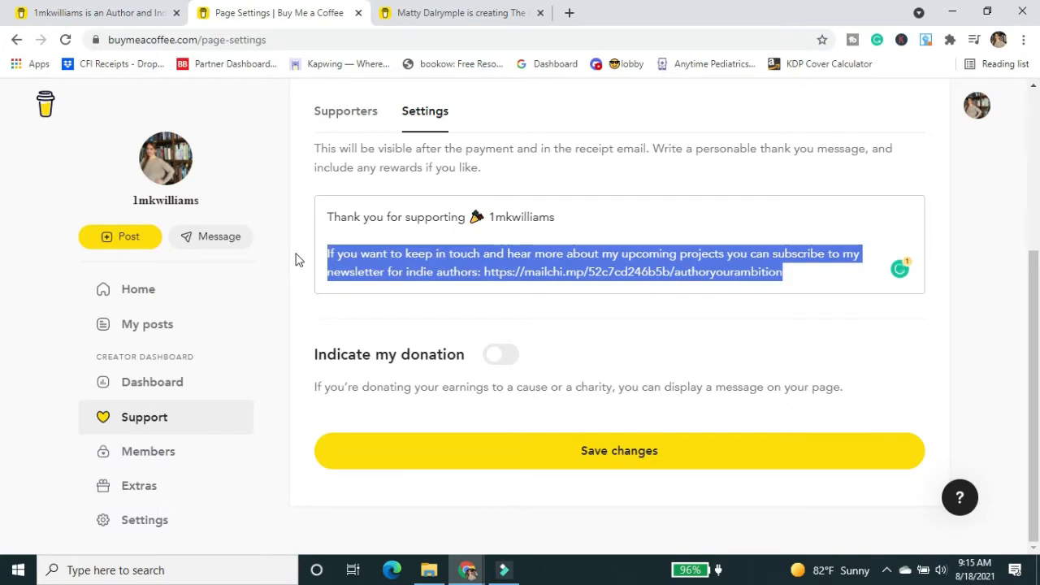
left_click(143, 452)
left_click(408, 167)
scroll(378, 317, "down", 2)
left_click(457, 431)
scroll(423, 361, "down", 6)
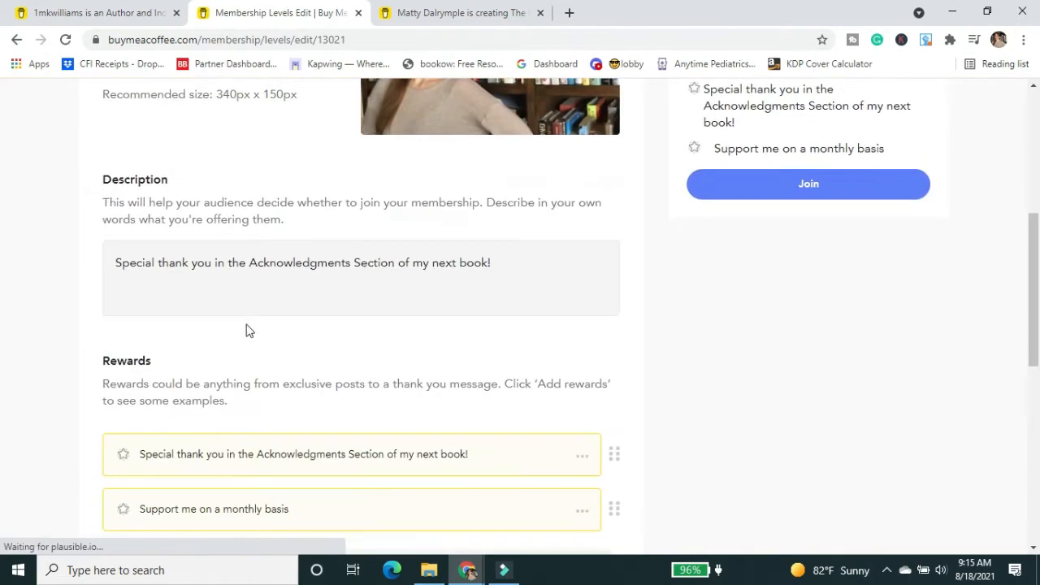
scroll(301, 374, "down", 6)
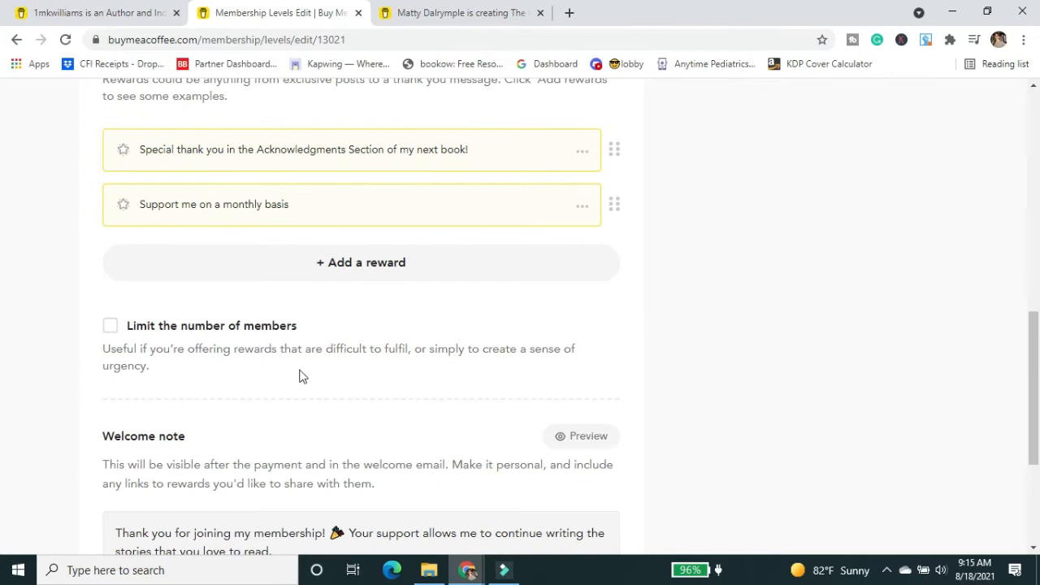
left_click(300, 342)
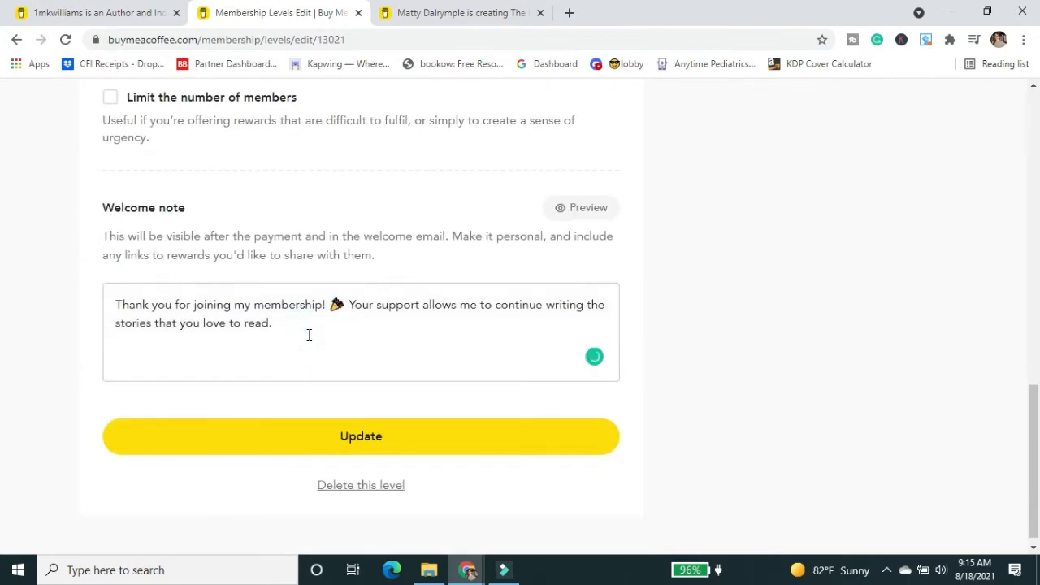
type("If you want to keep in touch and hear more about my upcoming projects you can subscribe to my newsletter for indie authors: https://mailchi.mp/52c7cd246b5b/authoryourambition")
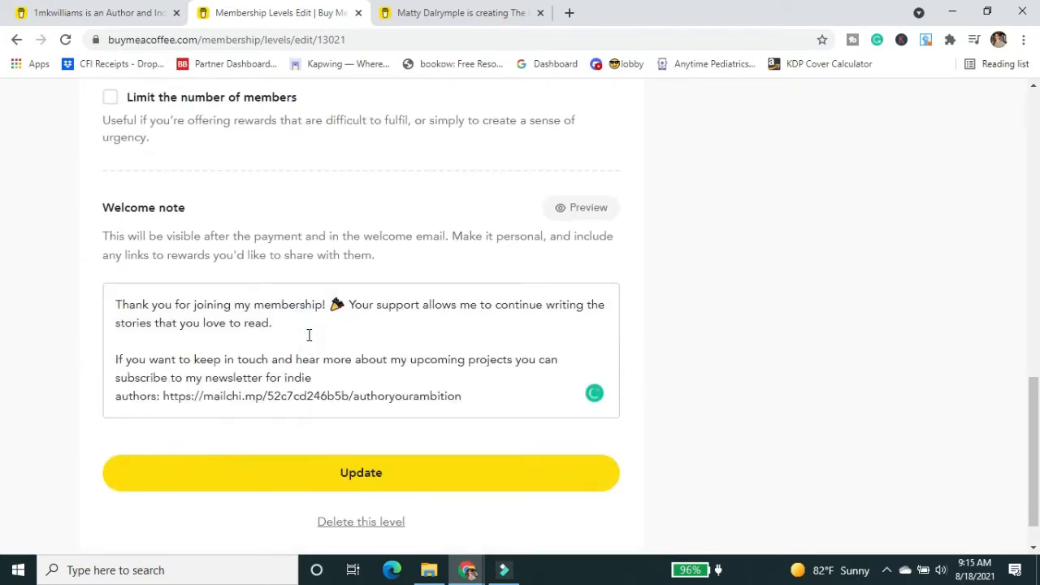
left_click(325, 479)
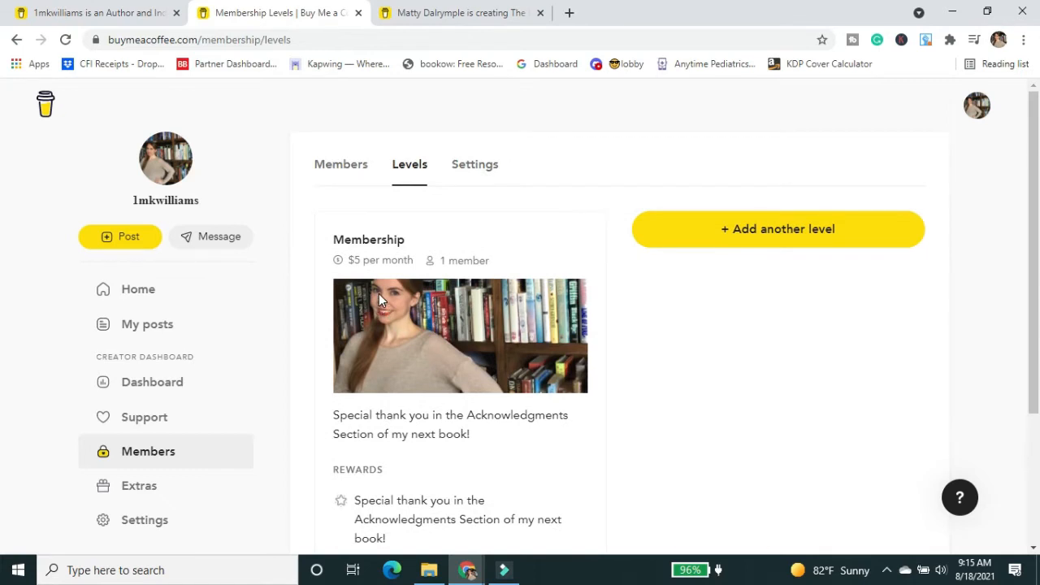
Step: Reopen the Membership level's edit form and check the saved welcome note
scroll(381, 292, "down", 2)
left_click(443, 458)
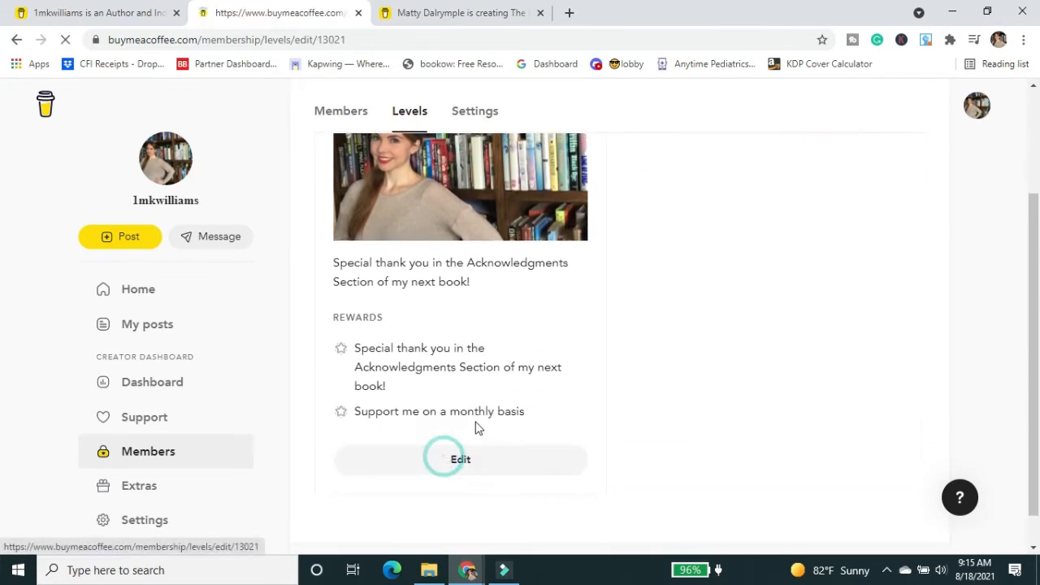
scroll(209, 325, "down", 10)
scroll(204, 341, "down", 2)
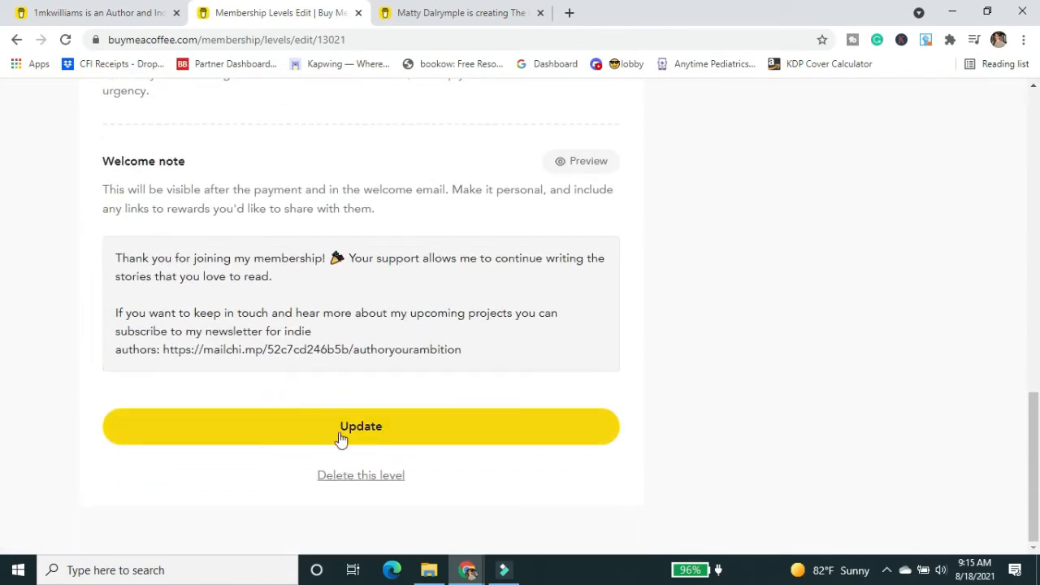
Step: Save the Membership level again and open the membership settings
left_click(318, 430)
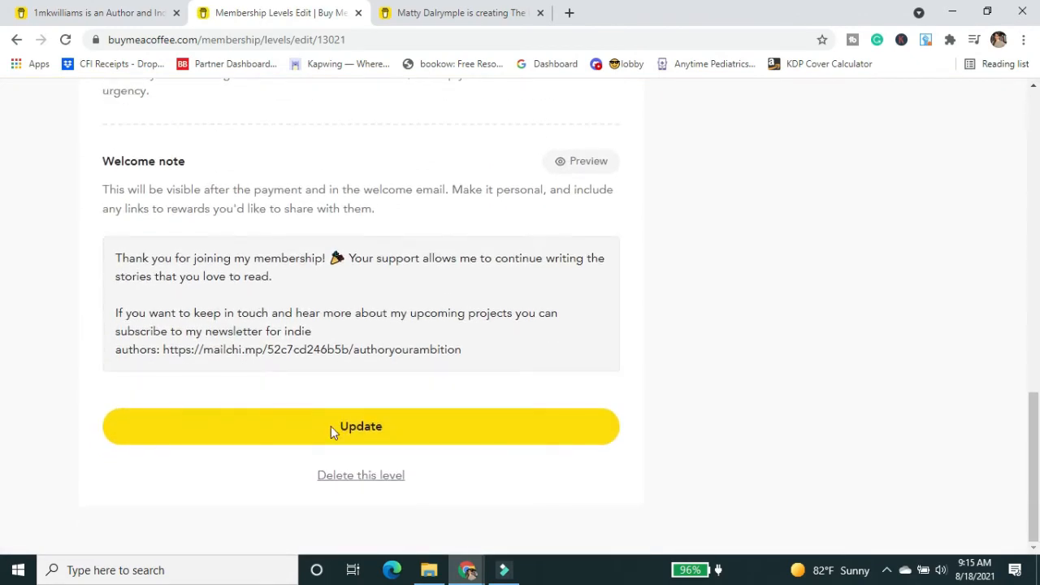
left_click(345, 436)
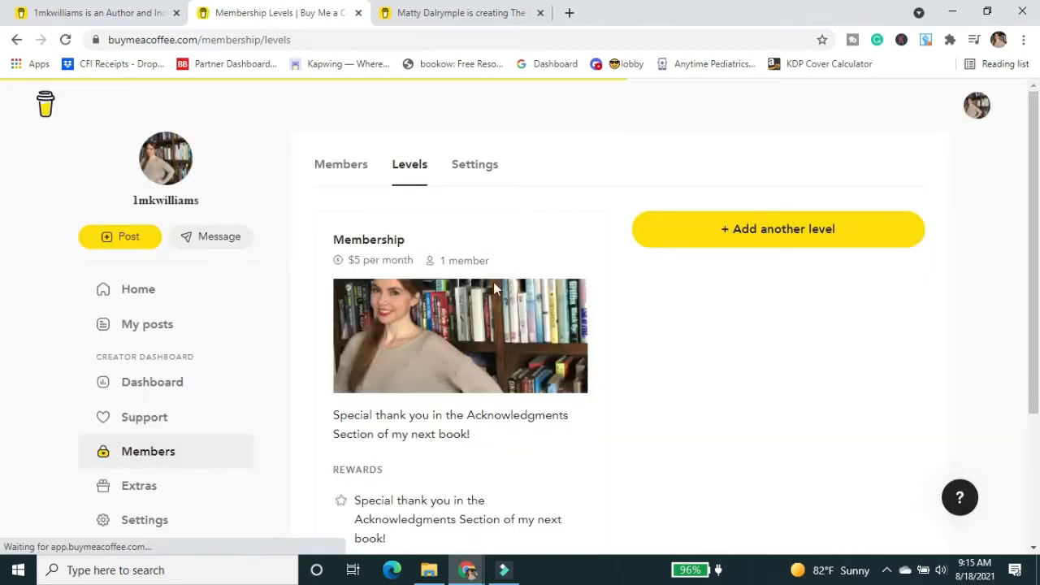
scroll(413, 308, "down", 3)
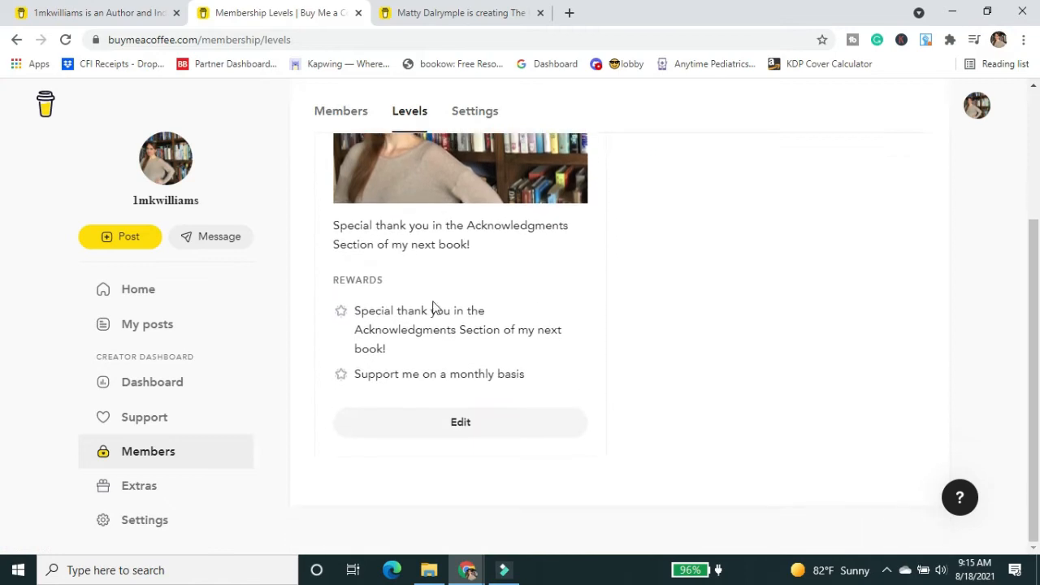
scroll(431, 308, "up", 3)
left_click(476, 114)
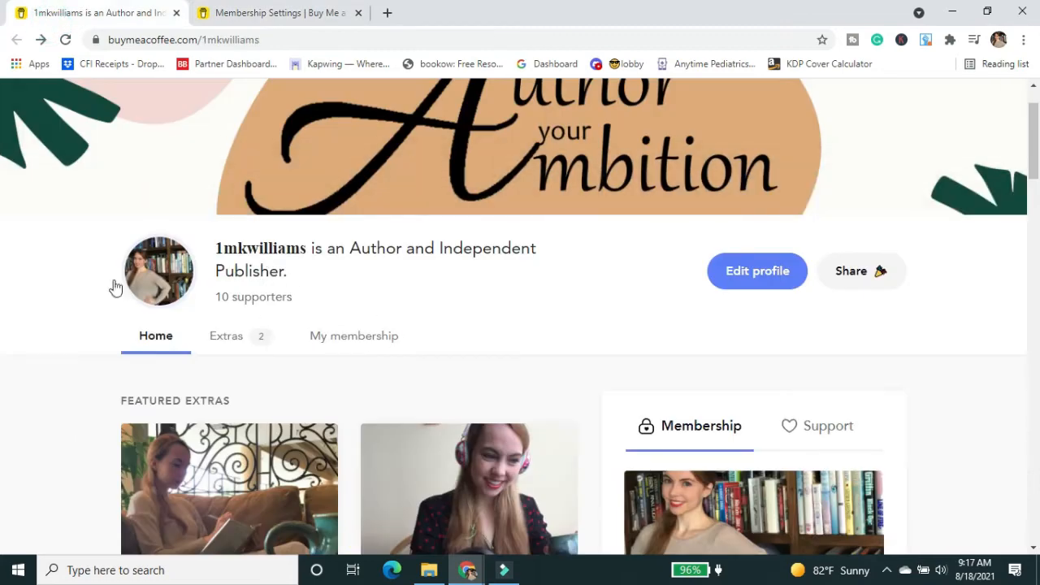
Step: Review the featured extras, membership and goals on the public page, and return to the membership settings
scroll(360, 258, "down", 8)
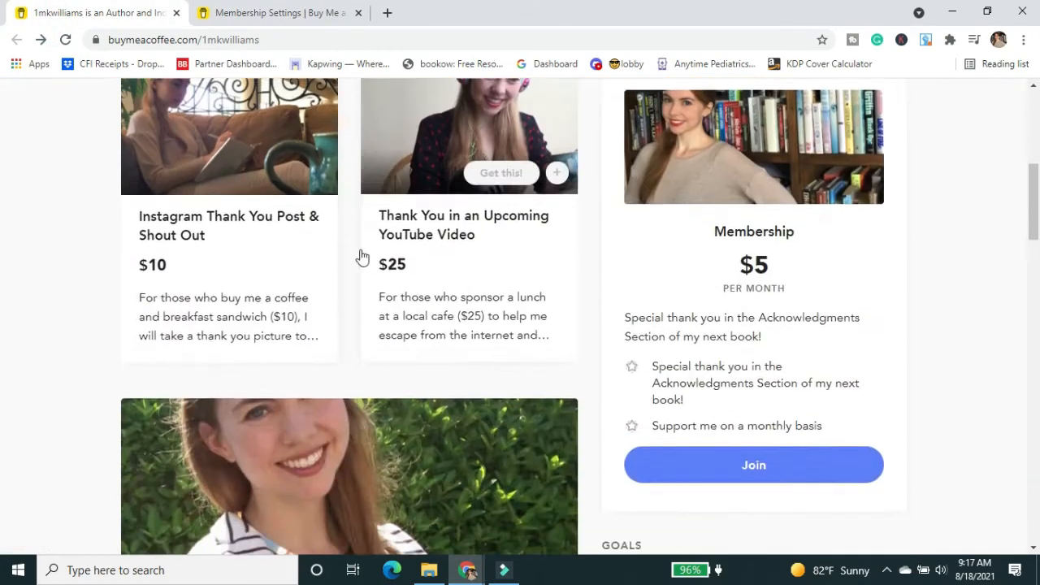
scroll(360, 262, "down", 3)
scroll(358, 278, "up", 8)
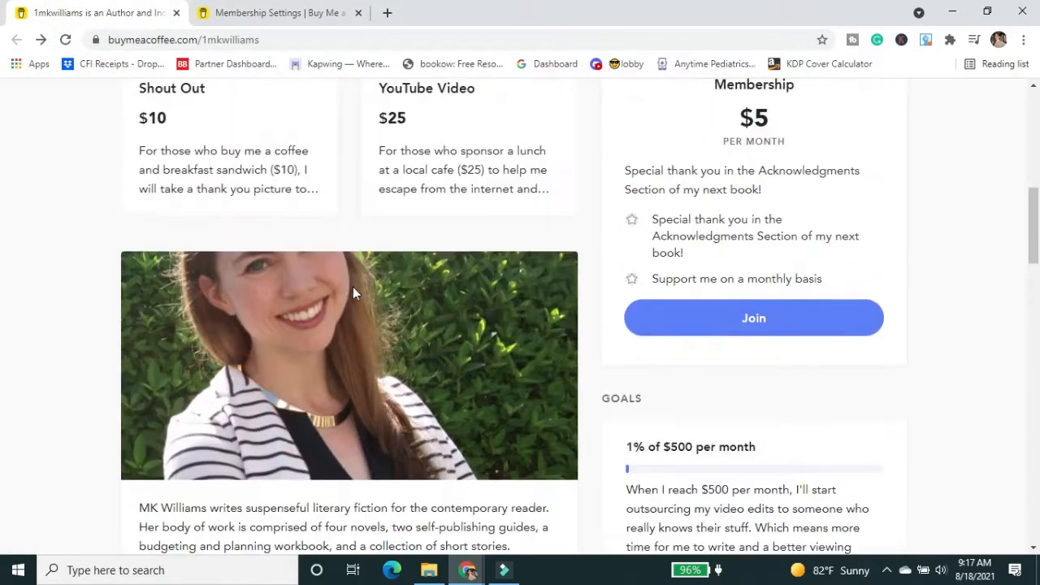
scroll(353, 292, "up", 4)
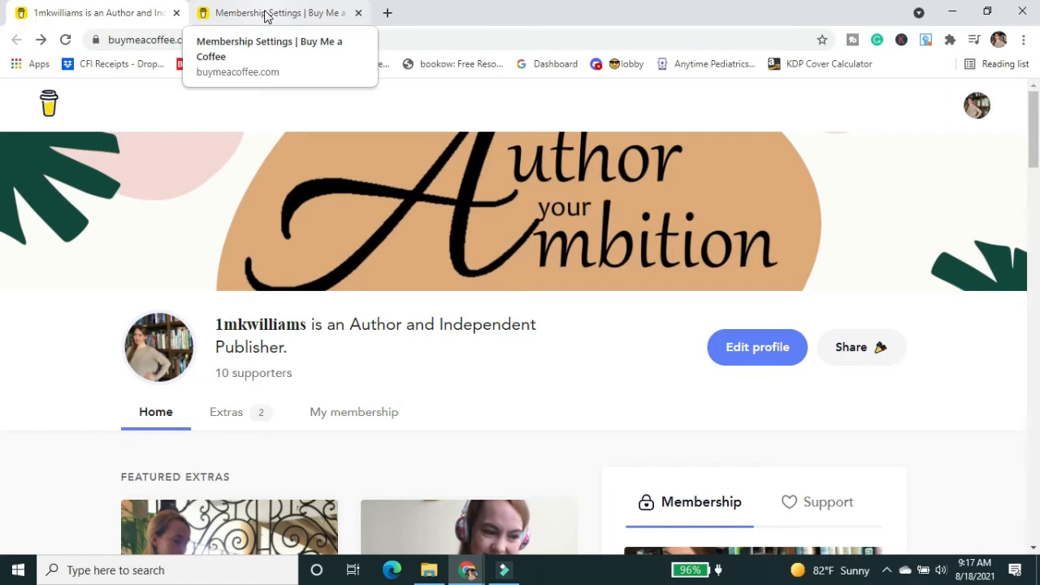
left_click(265, 13)
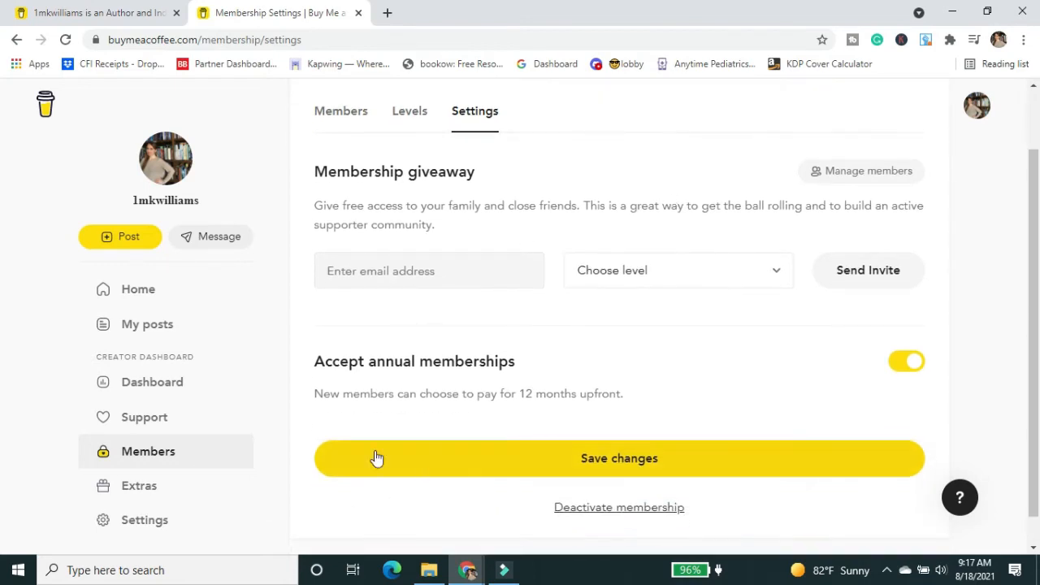
scroll(364, 237, "up", 1)
Step: Open the Extras area and review the claims overview, extra templates and the list of existing extras
left_click(132, 486)
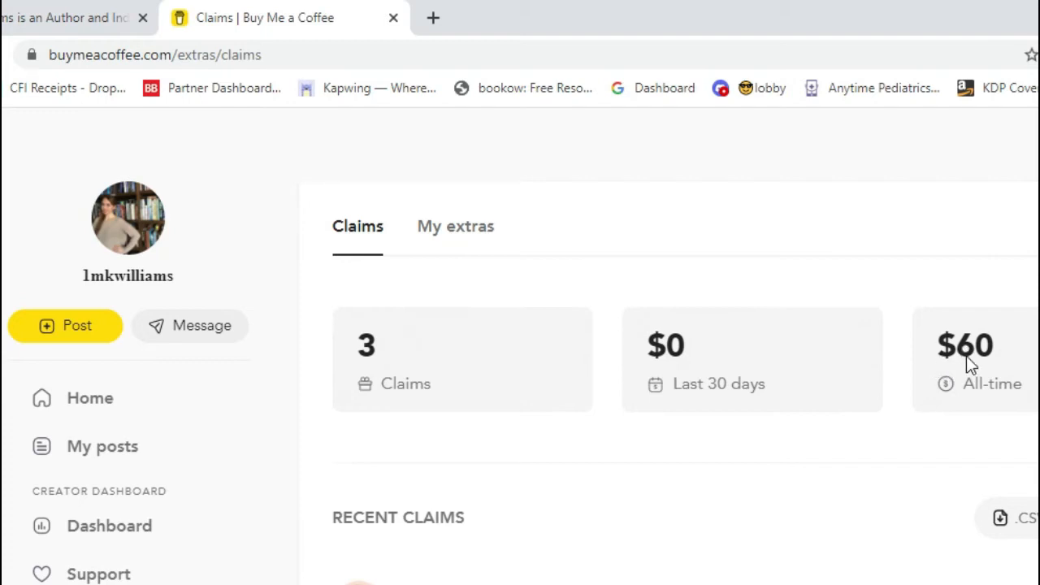
left_click(448, 235)
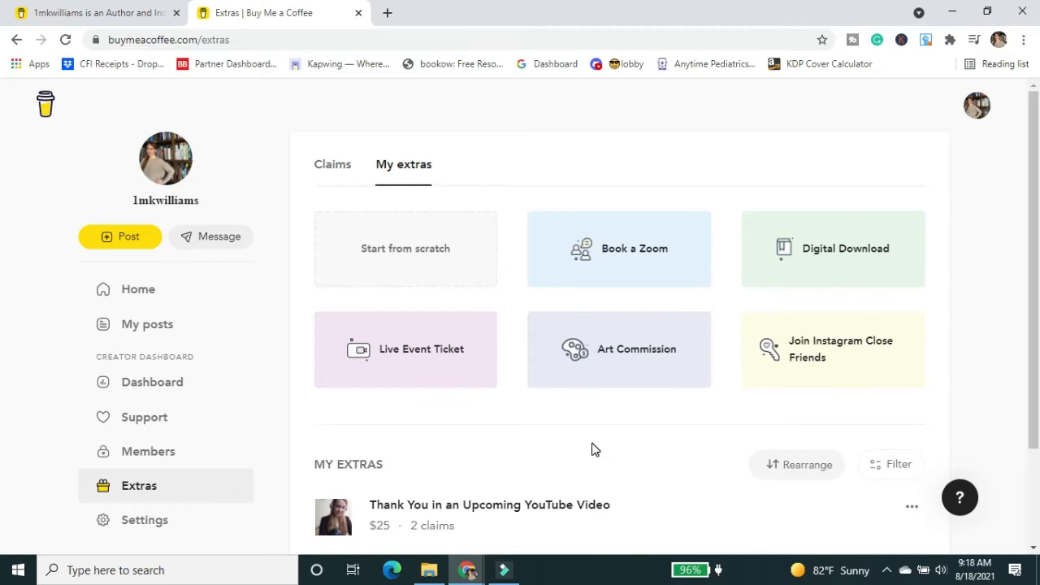
scroll(592, 446, "down", 1)
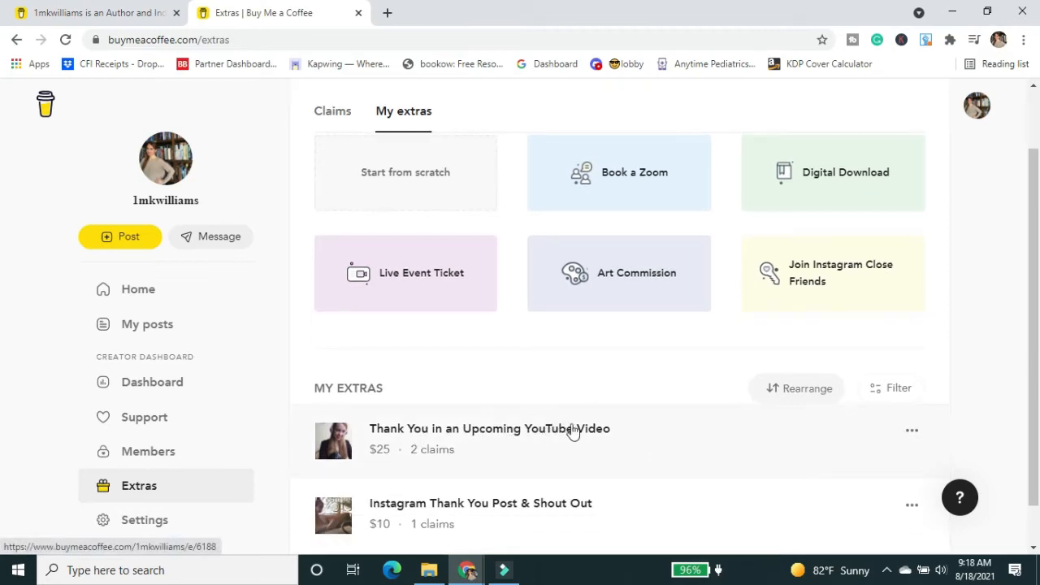
scroll(577, 439, "down", 1)
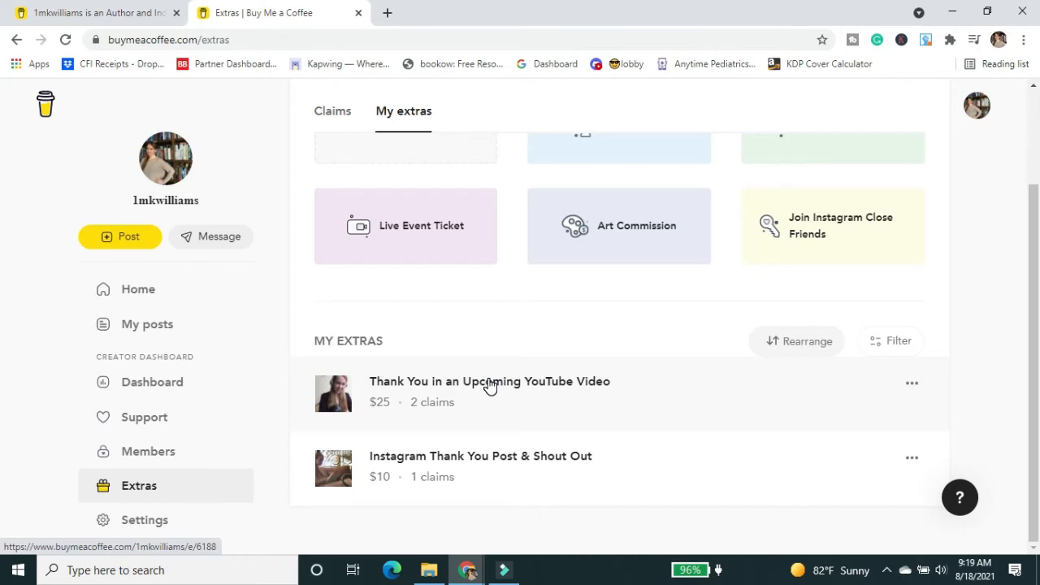
scroll(488, 383, "up", 1)
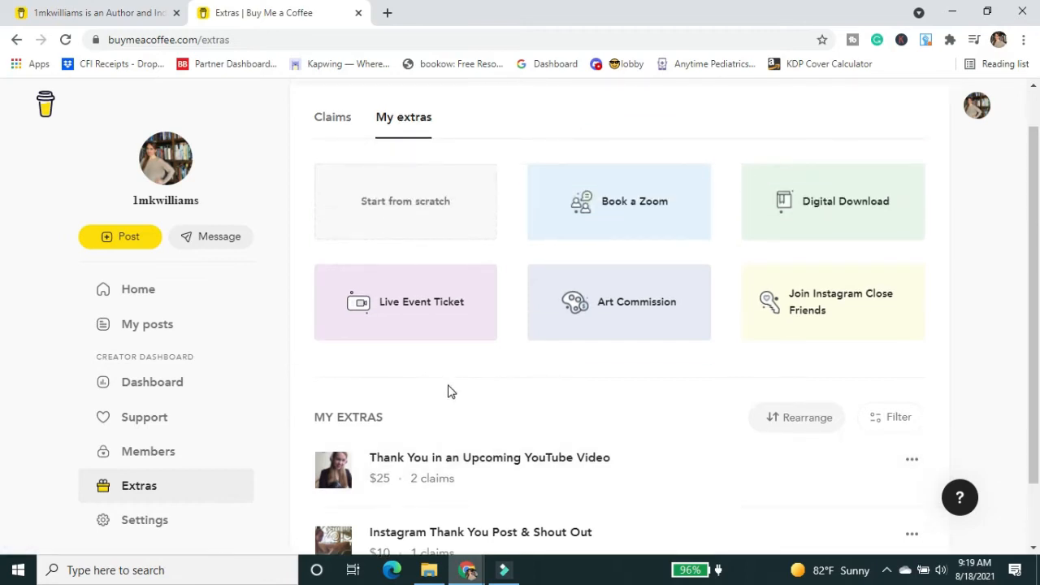
scroll(448, 390, "down", 1)
scroll(388, 296, "up", 2)
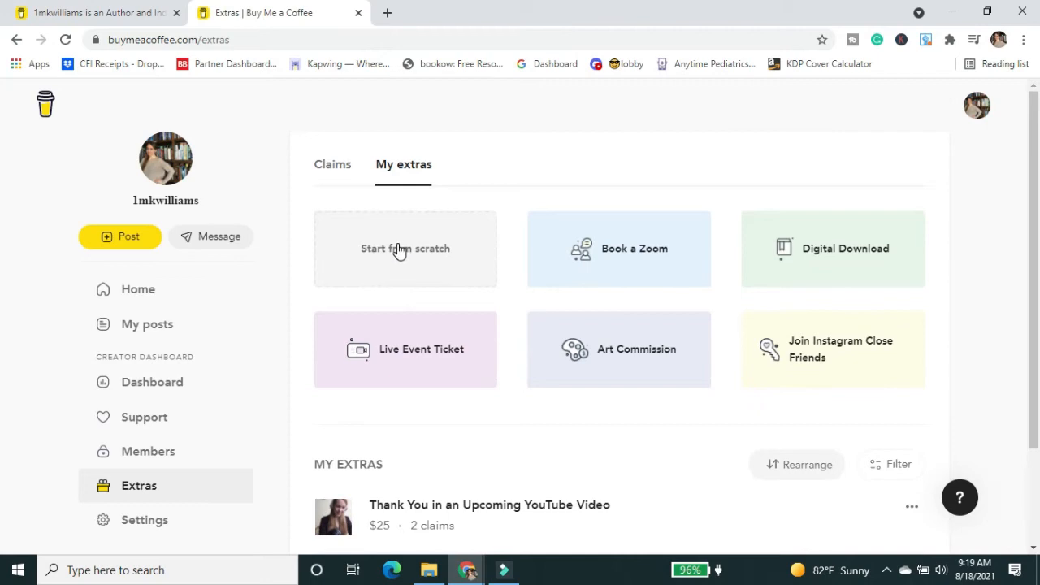
Step: Start a new extra from scratch, name it "Book Blind Date" and set its price to $35
left_click(397, 247)
left_click(248, 220)
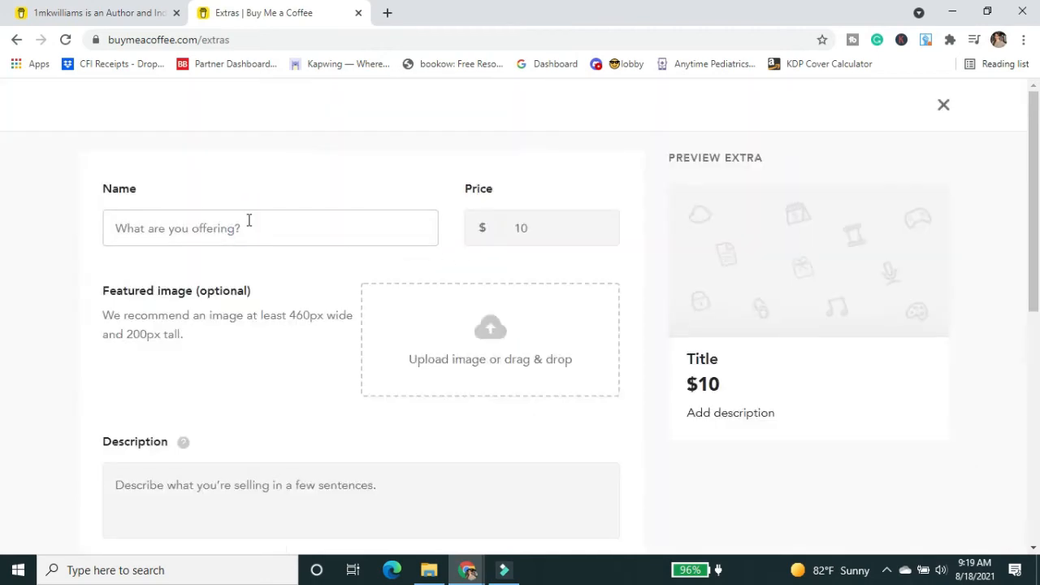
type("Book Bl")
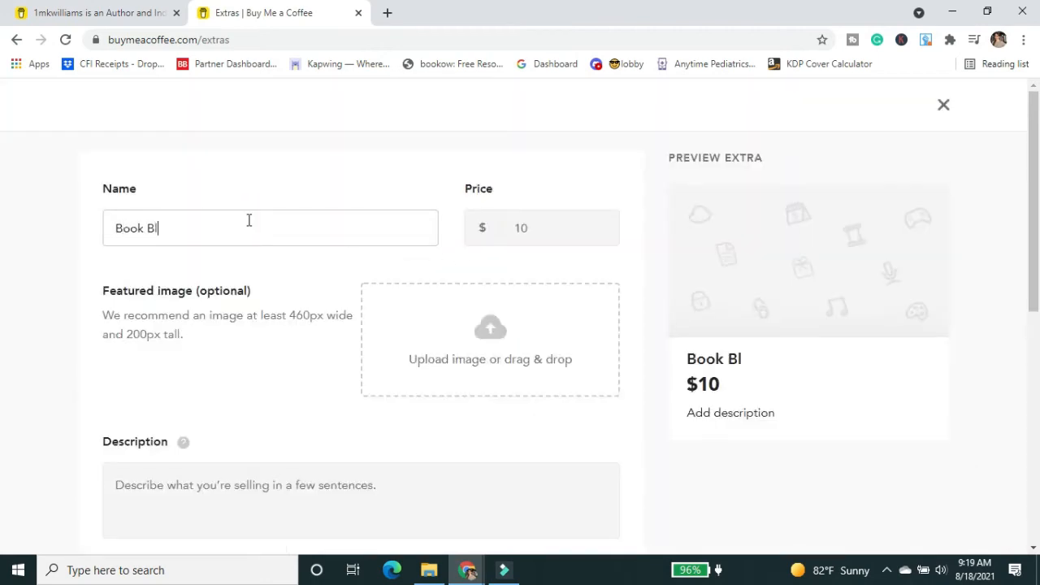
type("ind Date")
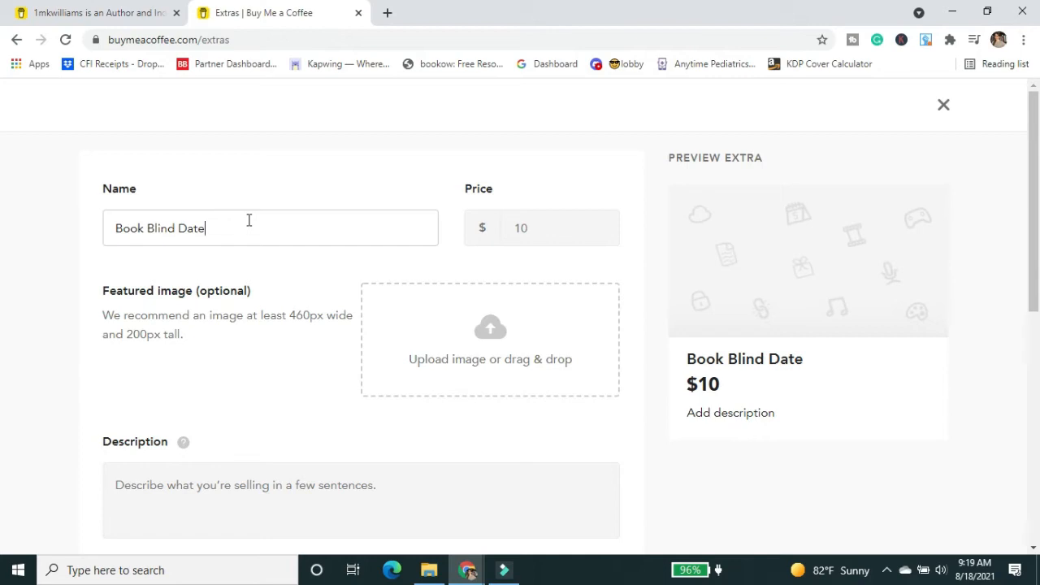
left_click(517, 229)
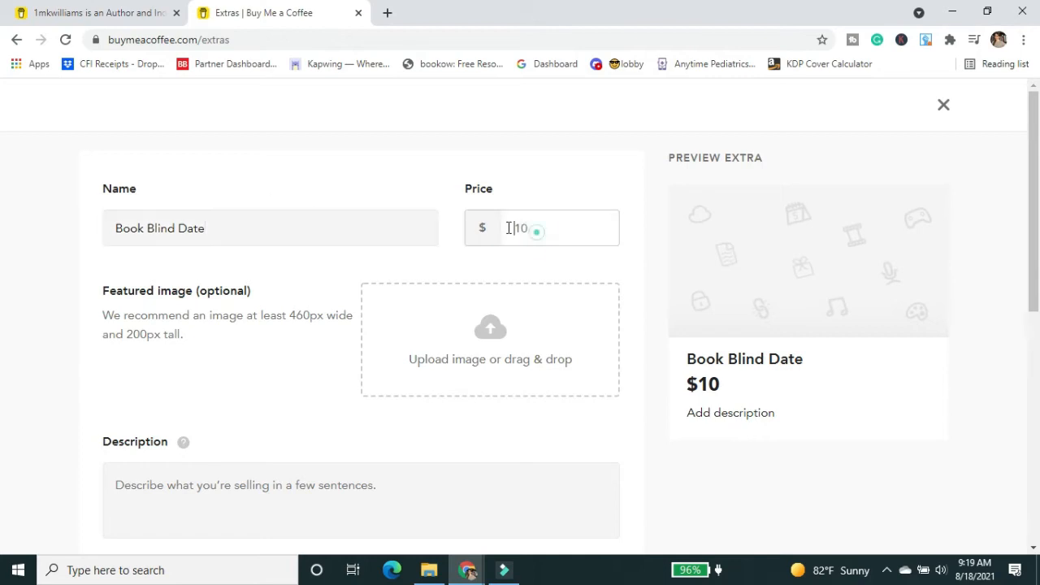
type("35")
left_click(552, 431)
Step: Upload the photo of the author holding her books as the extra's featured image
left_click(218, 238)
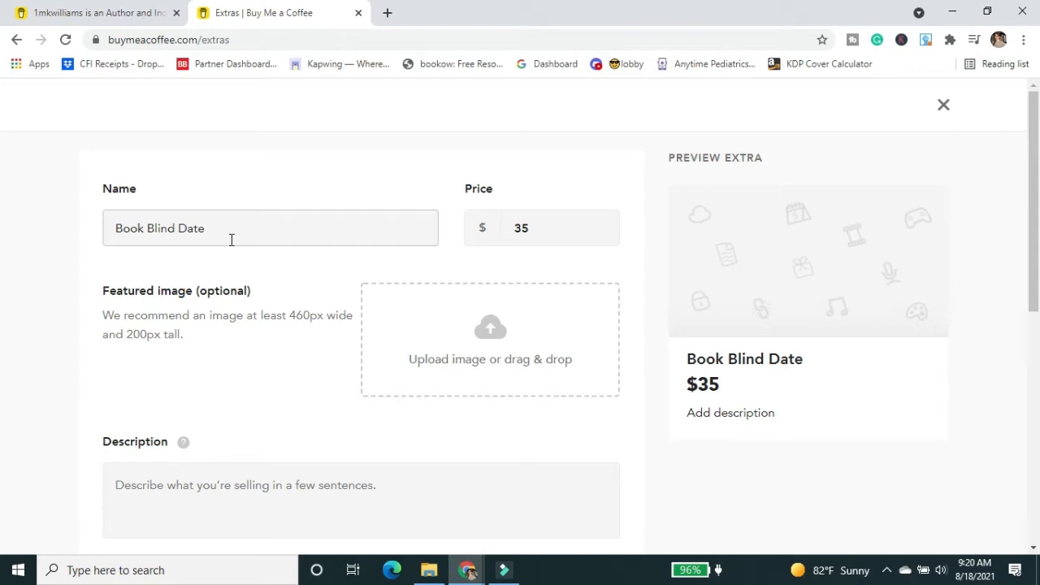
left_click(268, 280)
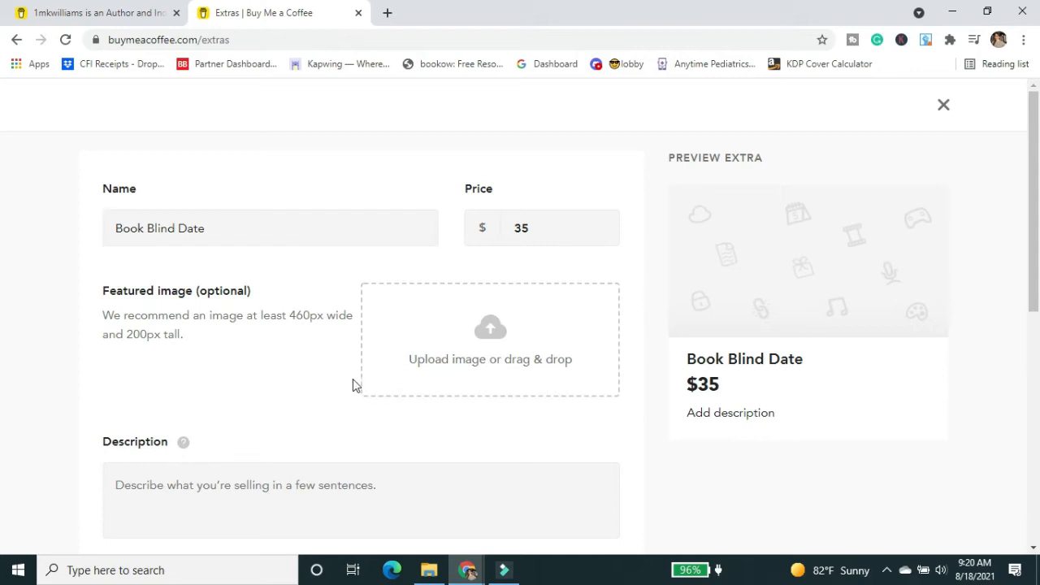
left_click(490, 348)
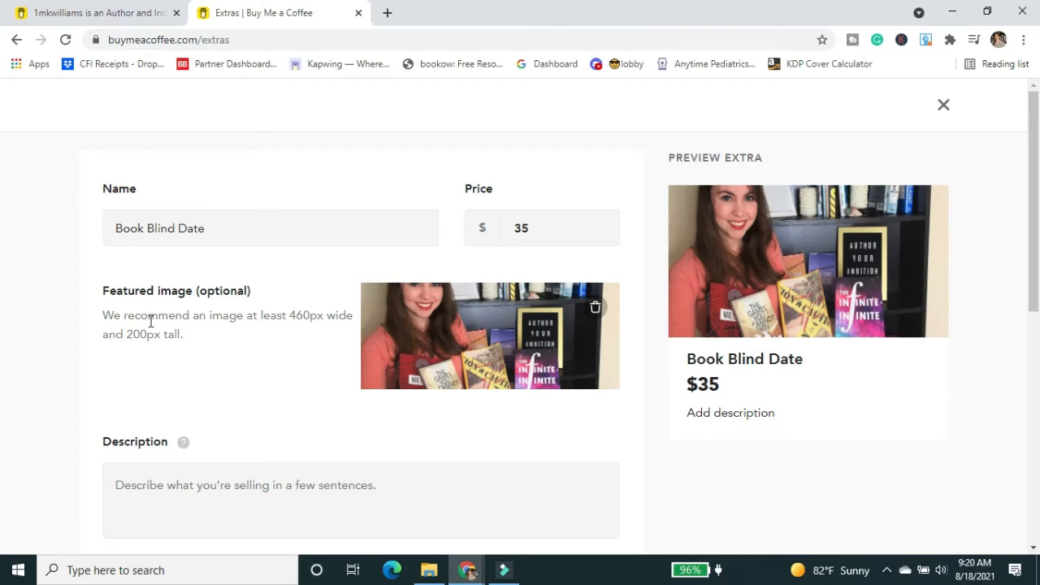
left_click(266, 221)
Step: Describe the extra as a surprise book mailed to readers, starting "Buy me a coffee and give me the energy", and add the comma after "blind date"
scroll(235, 350, "down", 2)
left_click(235, 350)
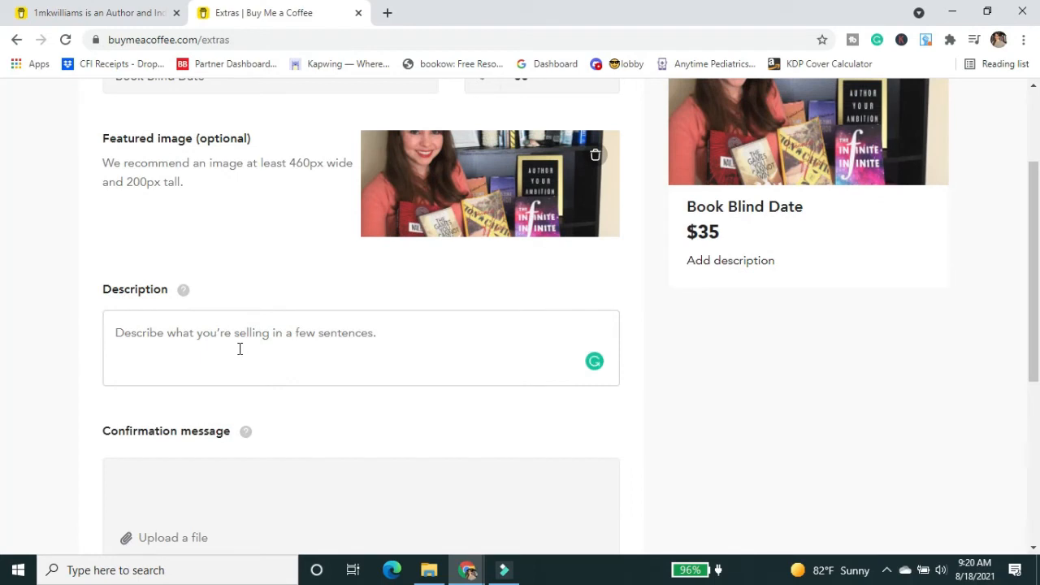
type("Buy")
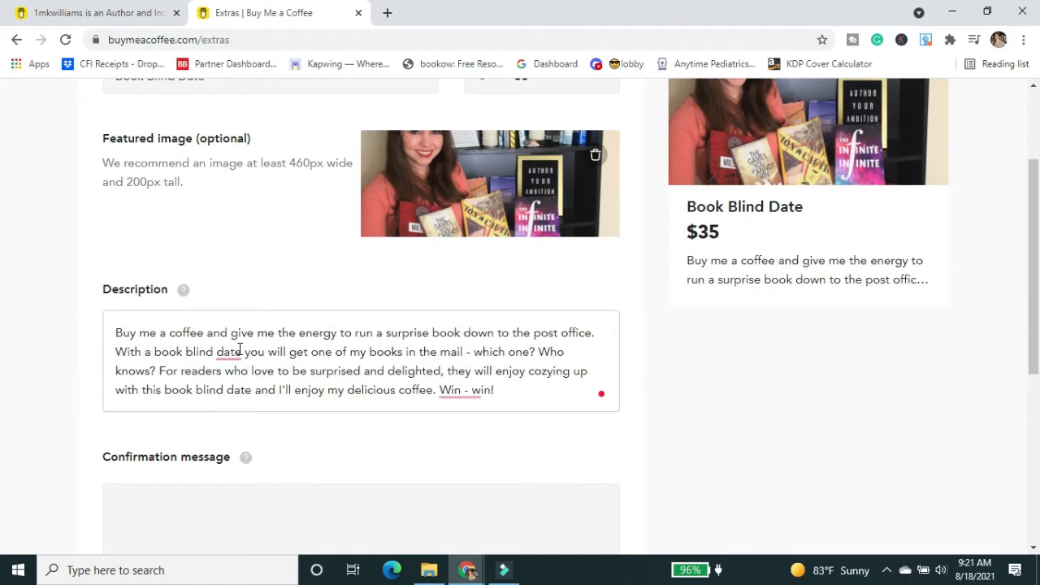
mouse_move(231, 351)
left_click(234, 393)
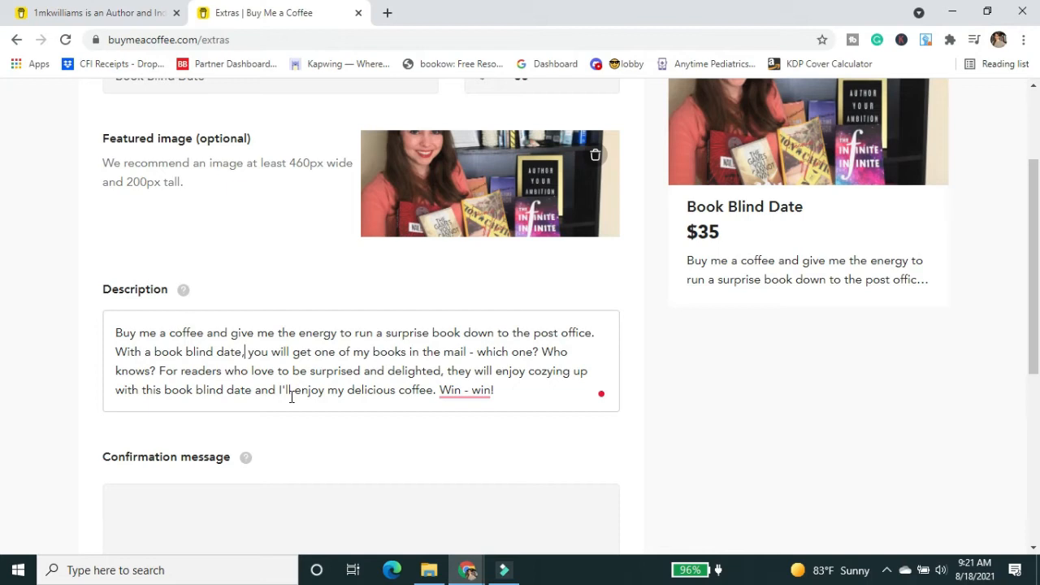
scroll(290, 398, "down", 1)
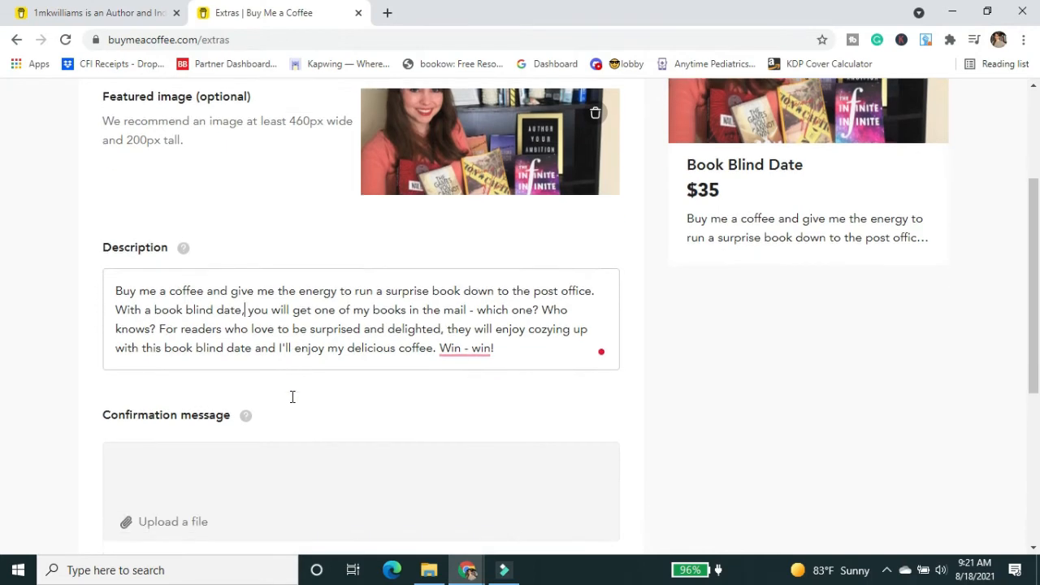
left_click(285, 416)
type("Thank you so")
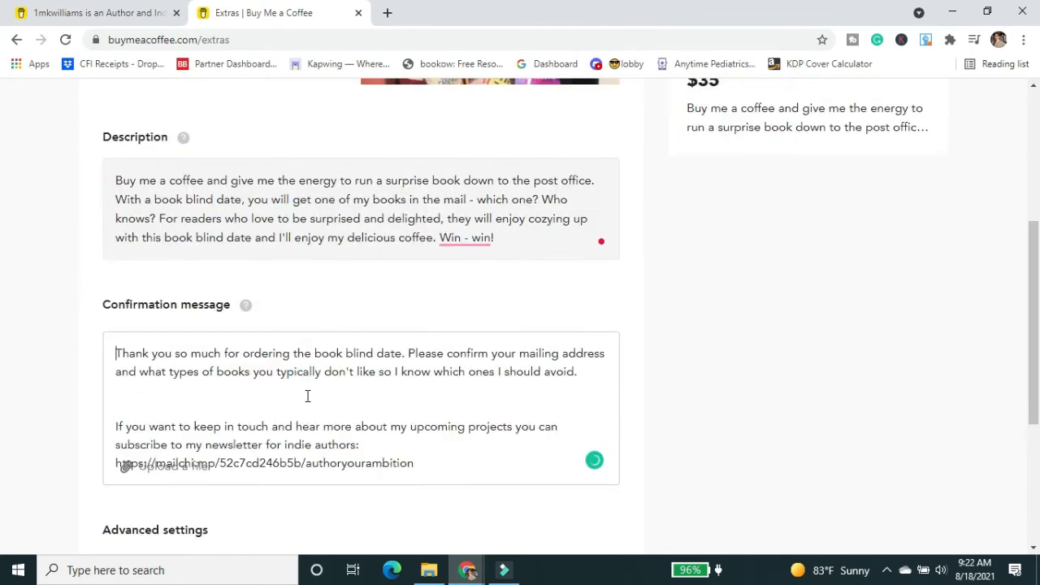
left_click(307, 395)
key("BackSpace")
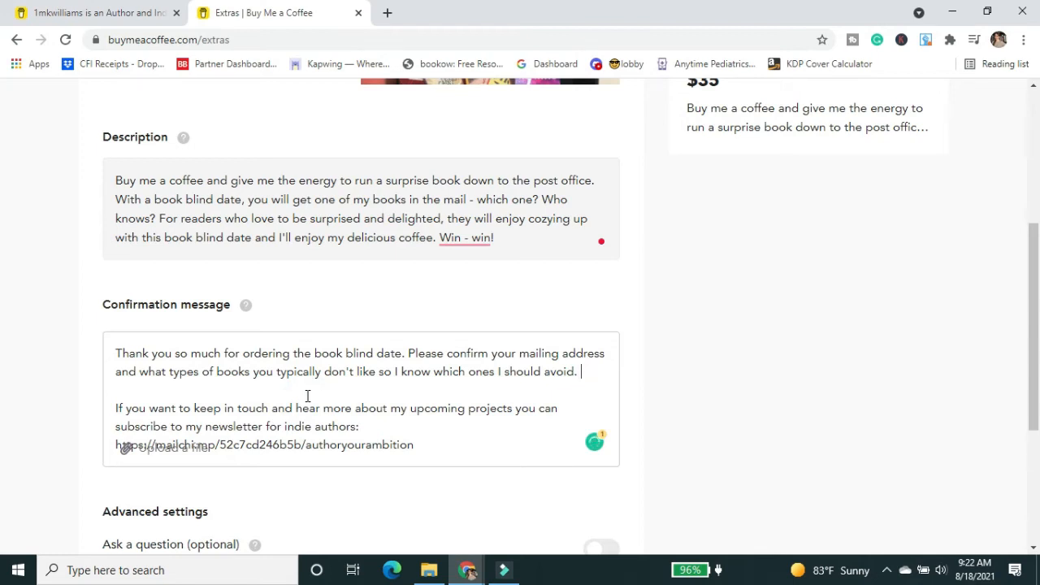
Step: Enable the optional buyer question and word it "Please confirm your shipping address"
scroll(307, 396, "down", 1)
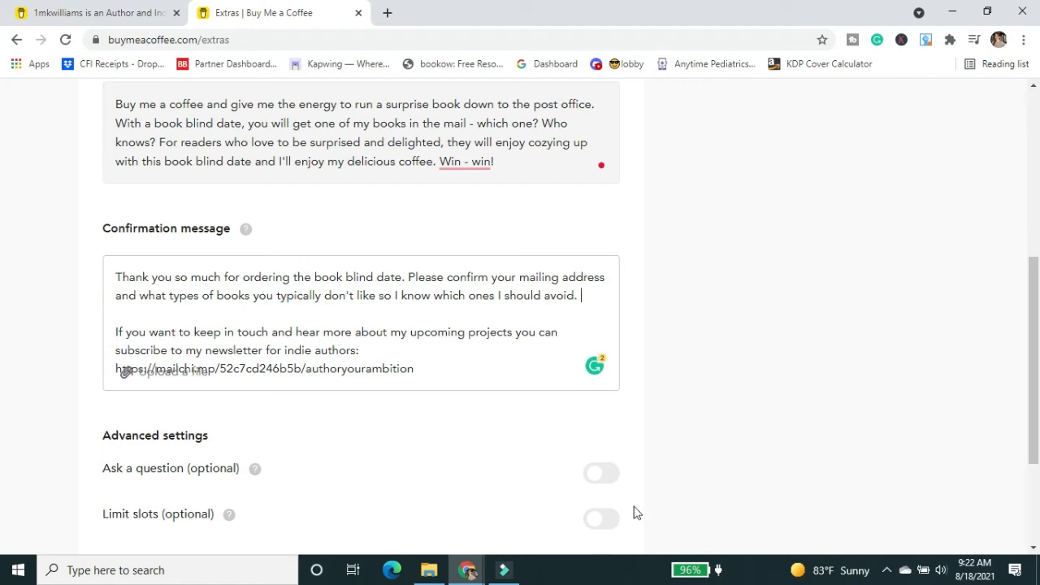
left_click(596, 475)
scroll(395, 483, "down", 3)
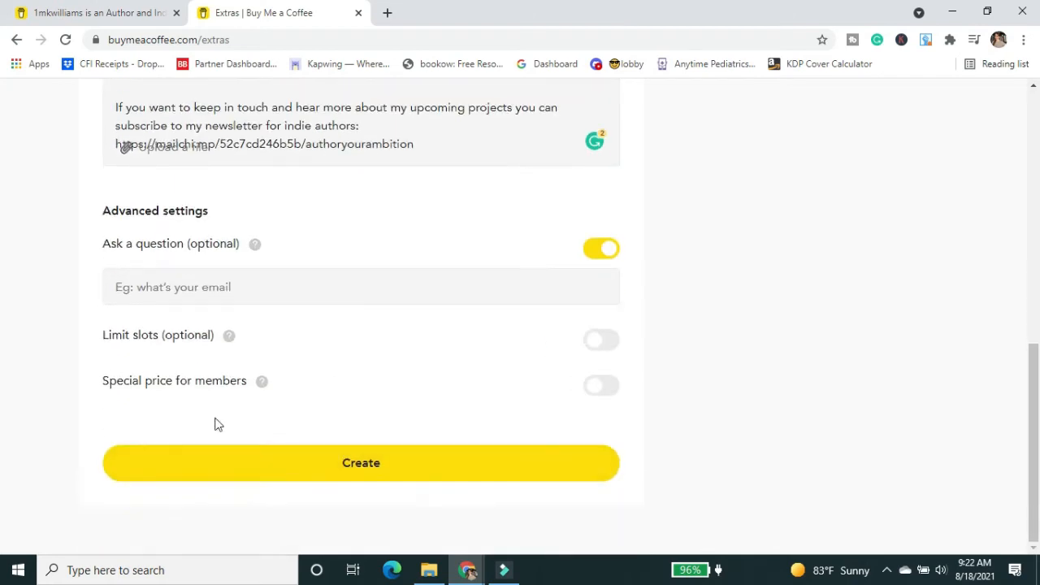
left_click(177, 288)
type("P")
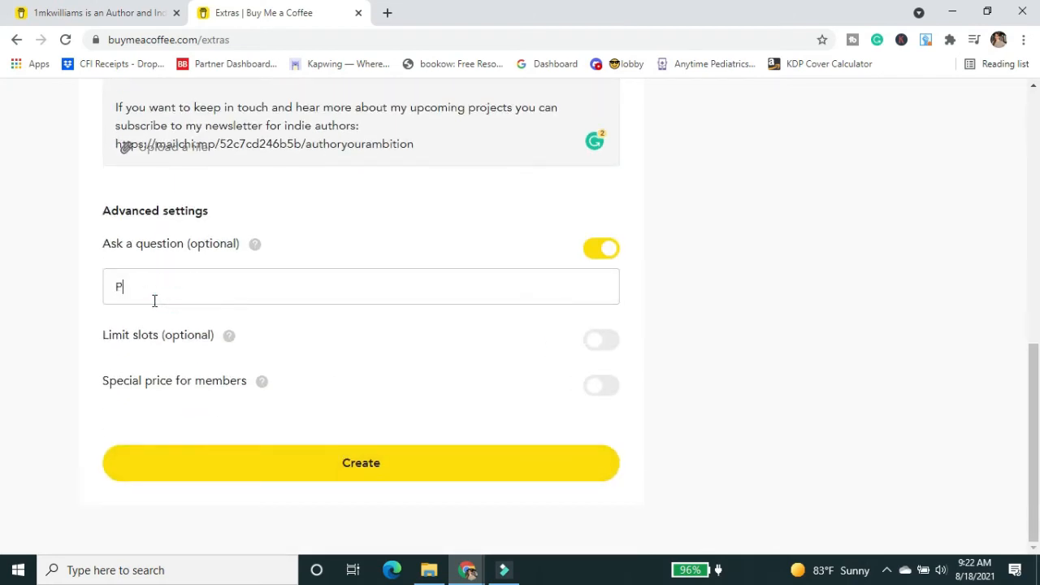
type("lease")
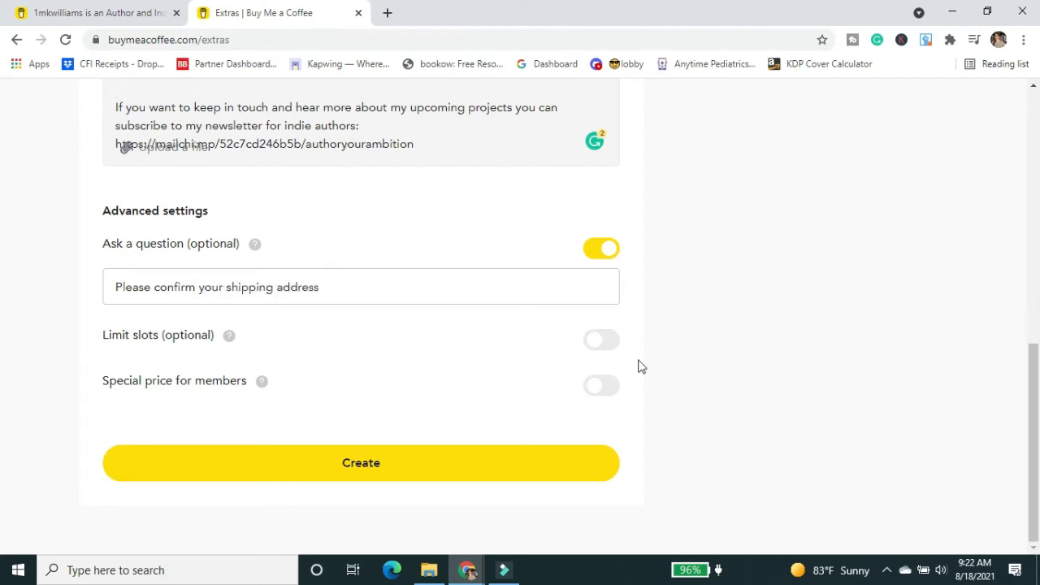
Step: Enable a special members' price of $25 and limit the extra to 30 slots
left_click(602, 387)
left_click(188, 431)
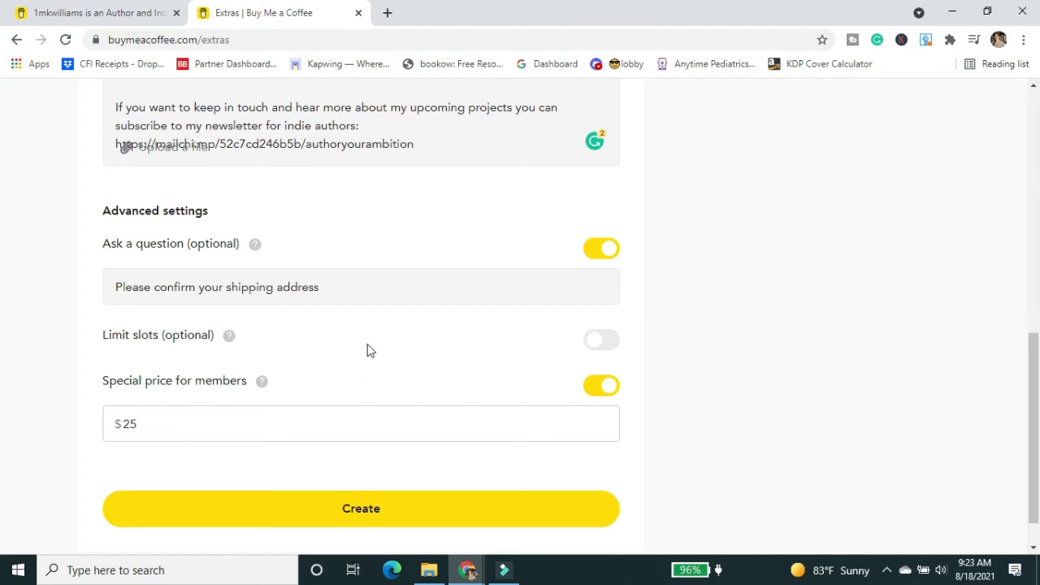
left_click(597, 341)
left_click(460, 386)
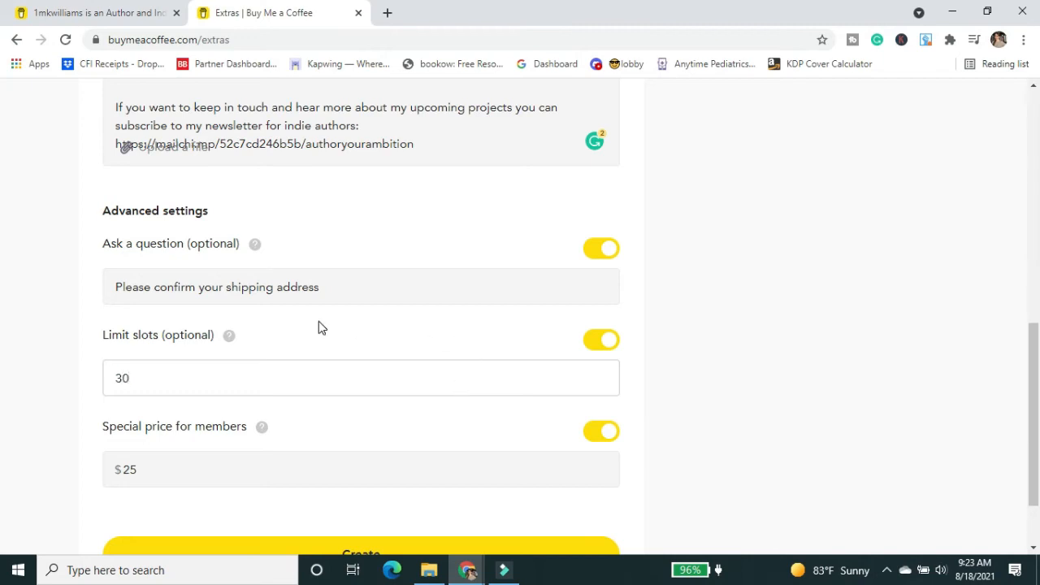
Step: Add the sentence "I can't wait to get this to you!" before the mailing address request in the extra's confirmation message
scroll(319, 327, "up", 2)
scroll(325, 338, "down", 1)
scroll(279, 418, "down", 2)
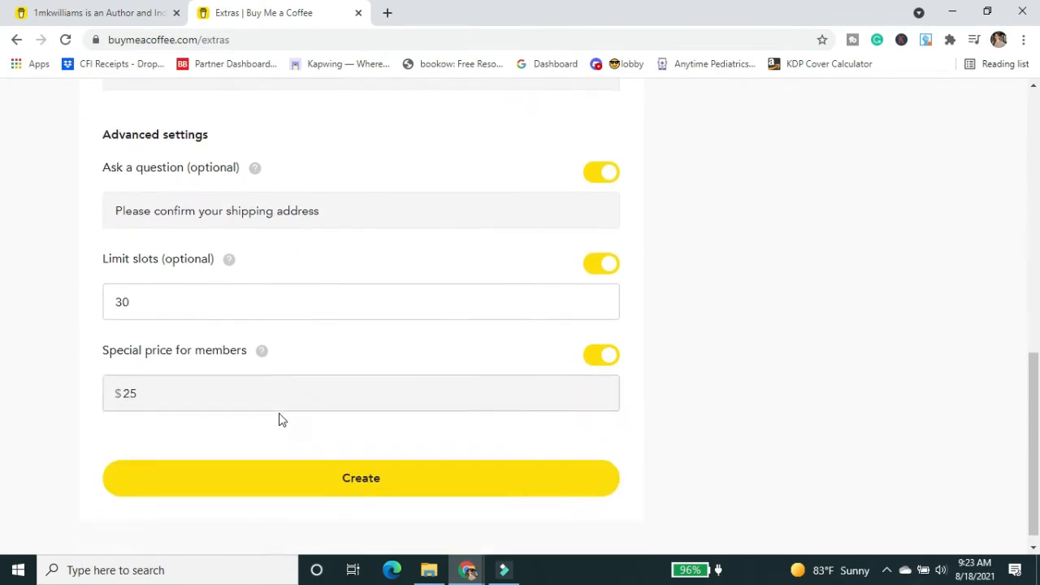
left_click(394, 214)
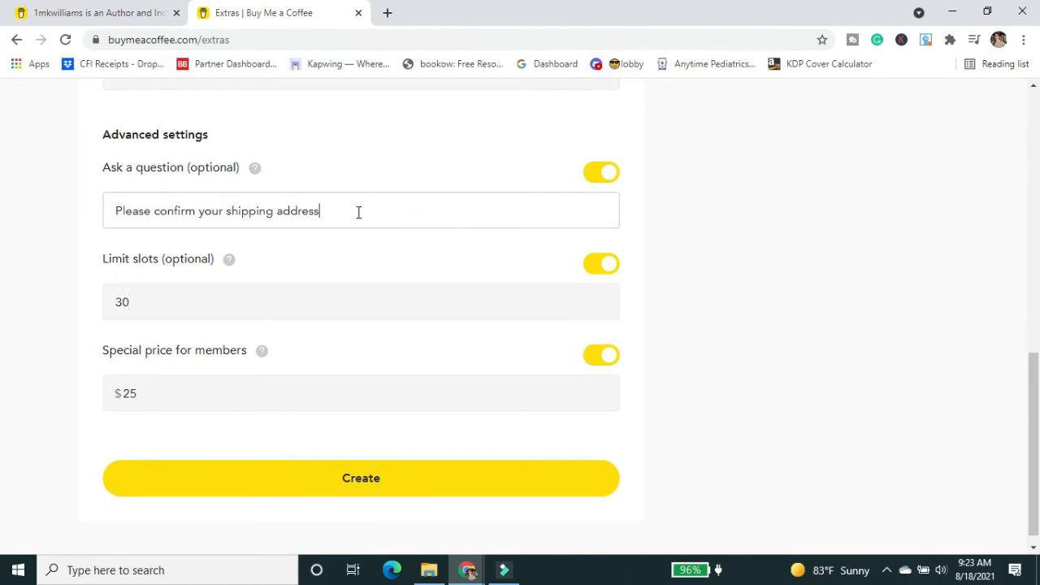
scroll(404, 239, "up", 2)
scroll(442, 260, "down", 1)
scroll(232, 204, "up", 1)
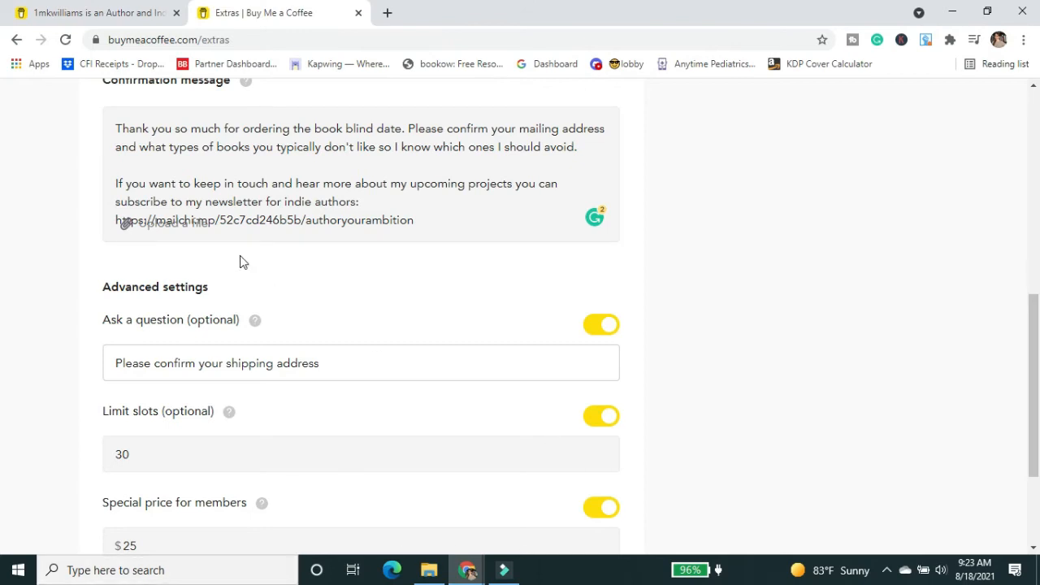
scroll(351, 285, "up", 1)
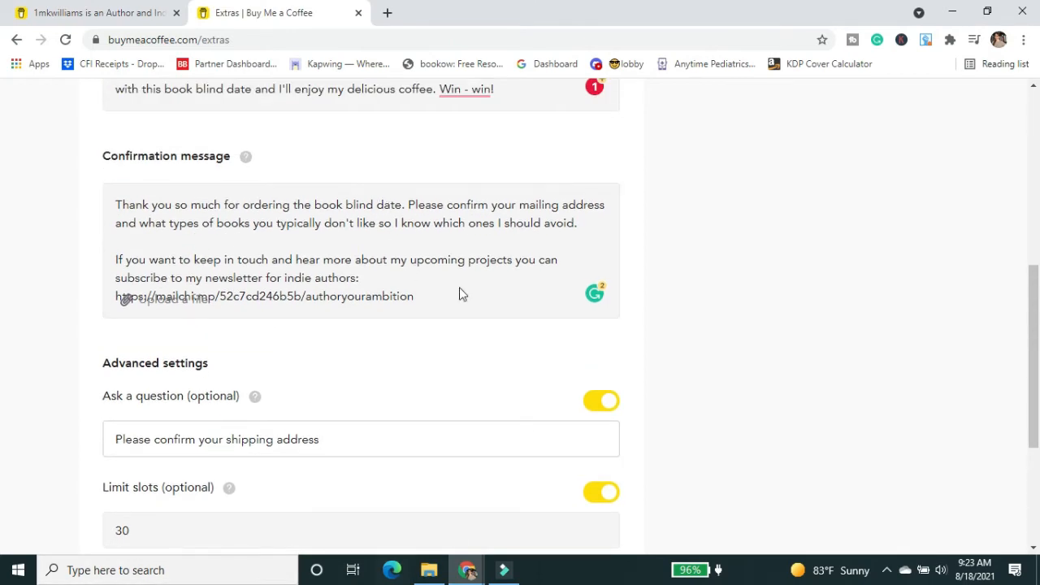
left_click(413, 205)
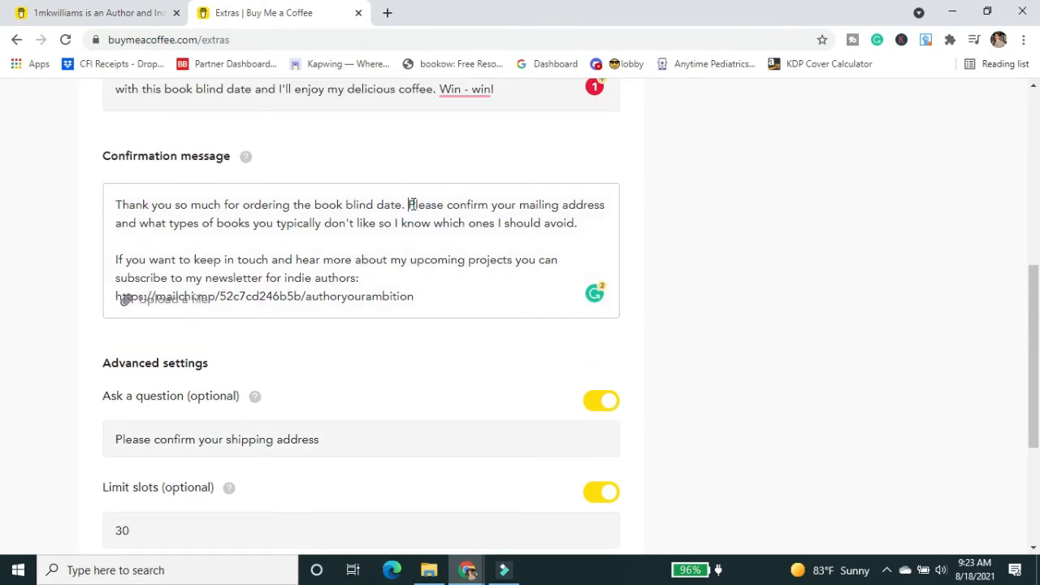
type("I can't wait to get this to you!")
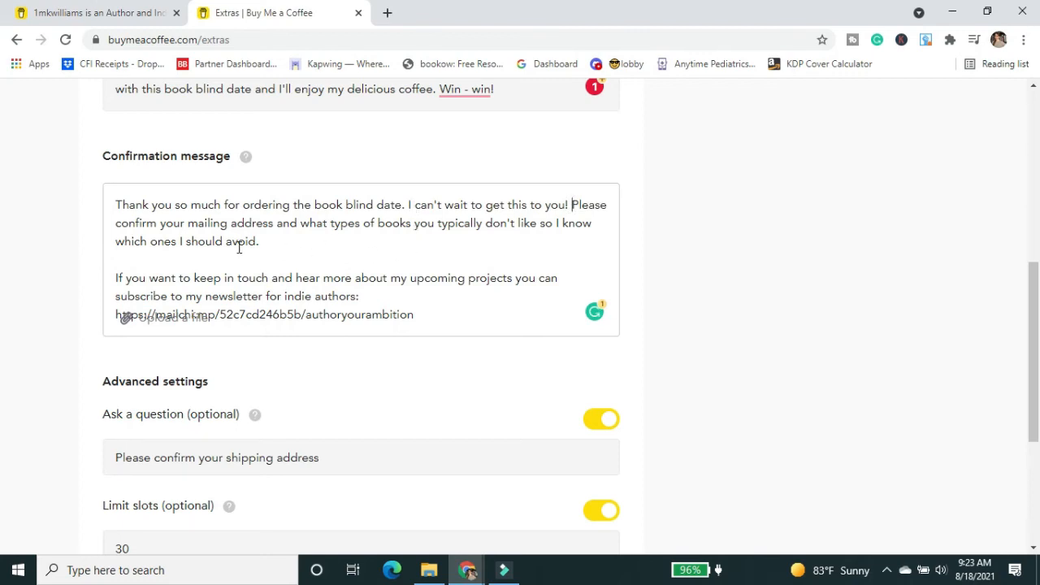
Step: Review the Book Blind Date extra's details from name to members' price and try to create it
scroll(239, 248, "down", 1)
scroll(419, 180, "down", 2)
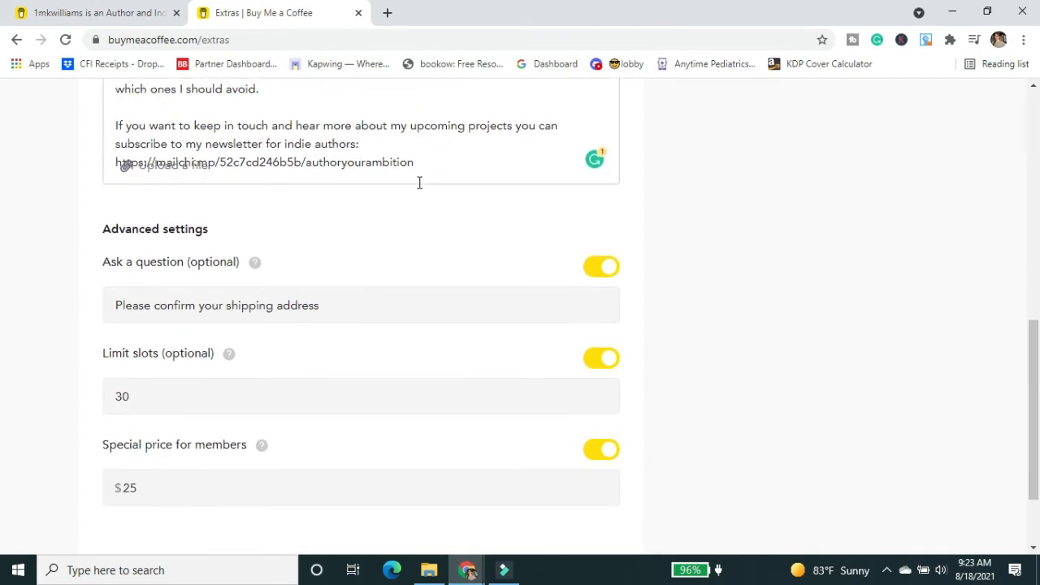
scroll(430, 282, "up", 3)
scroll(430, 282, "up", 5)
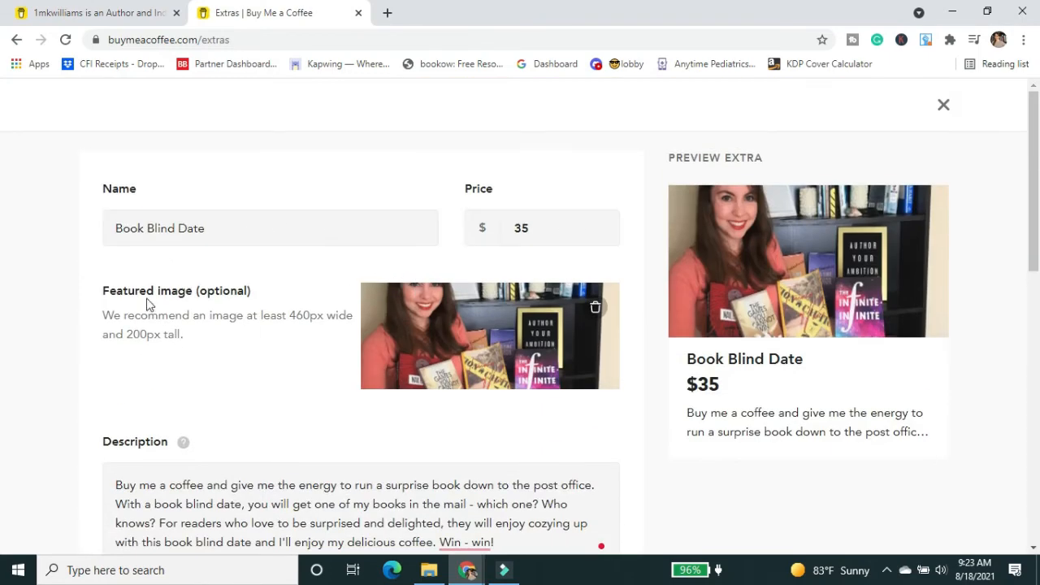
scroll(631, 293, "down", 1)
scroll(194, 342, "down", 3)
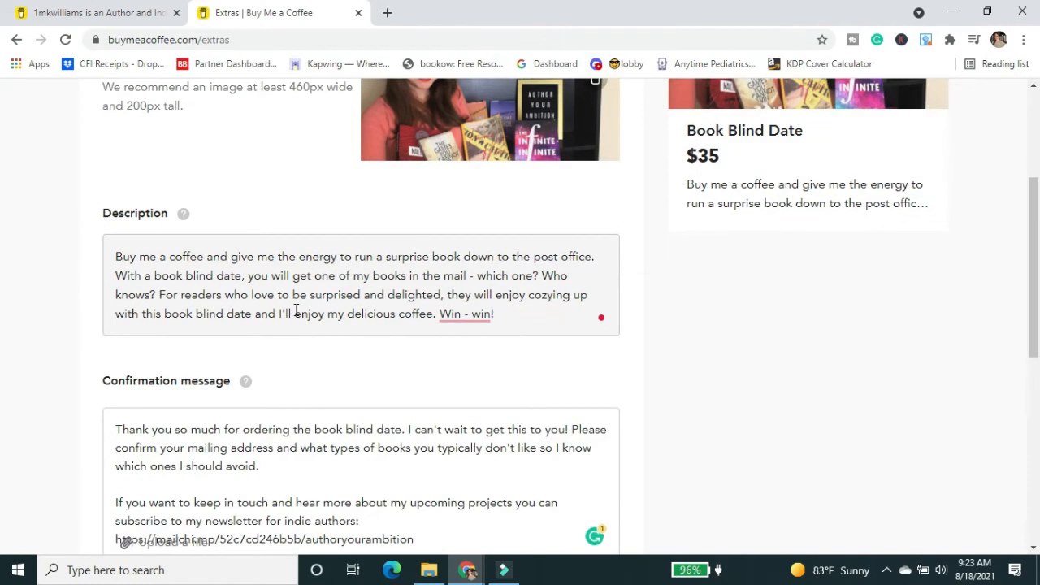
scroll(365, 322, "down", 3)
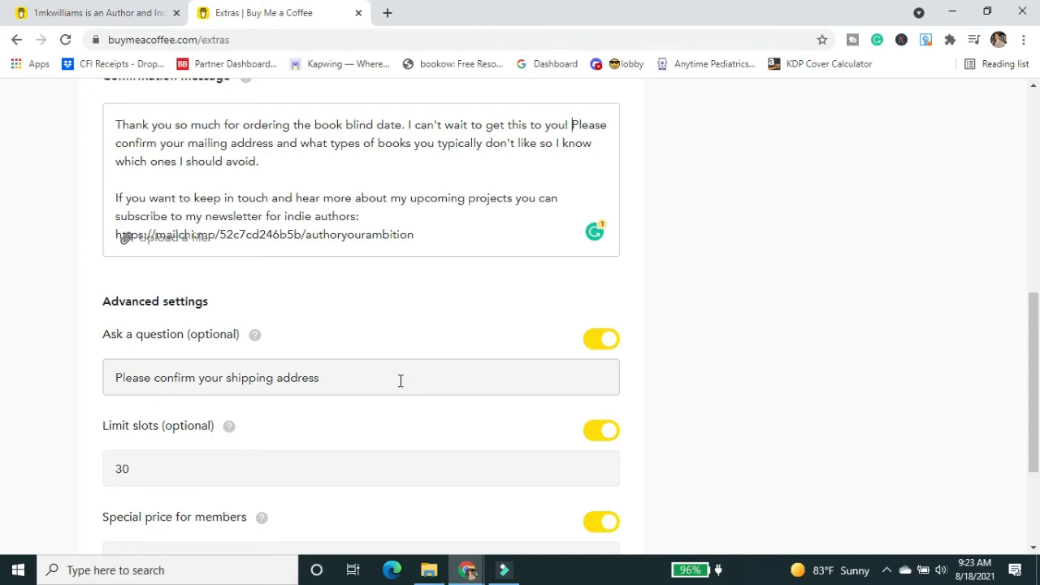
scroll(400, 380, "down", 2)
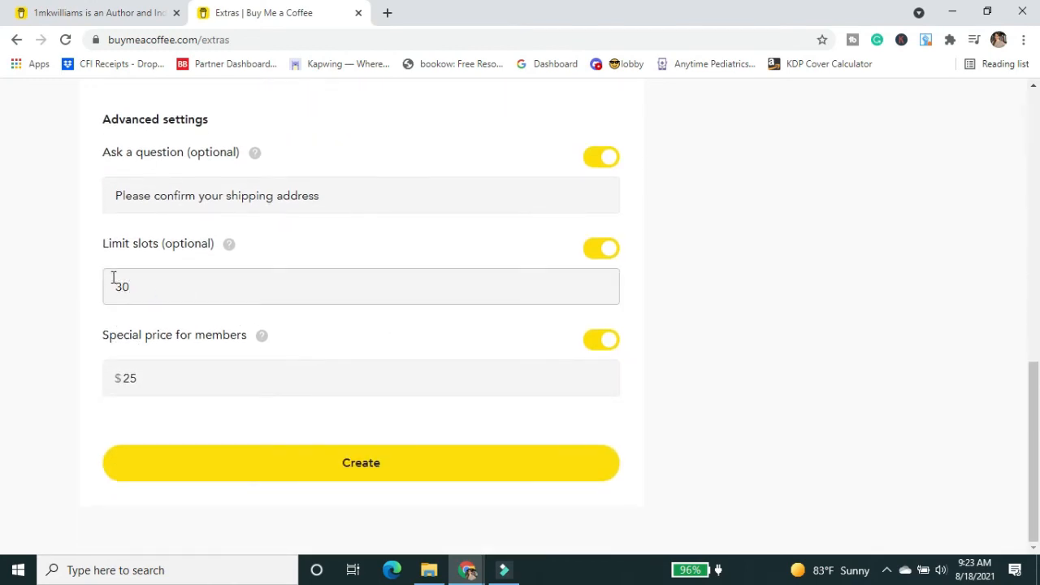
left_click(177, 293)
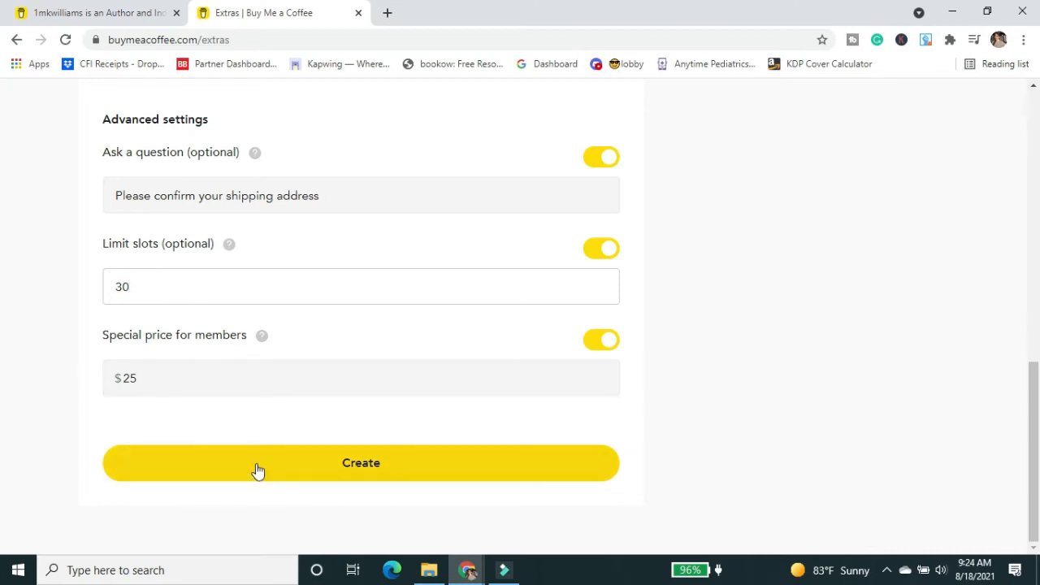
left_click(360, 472)
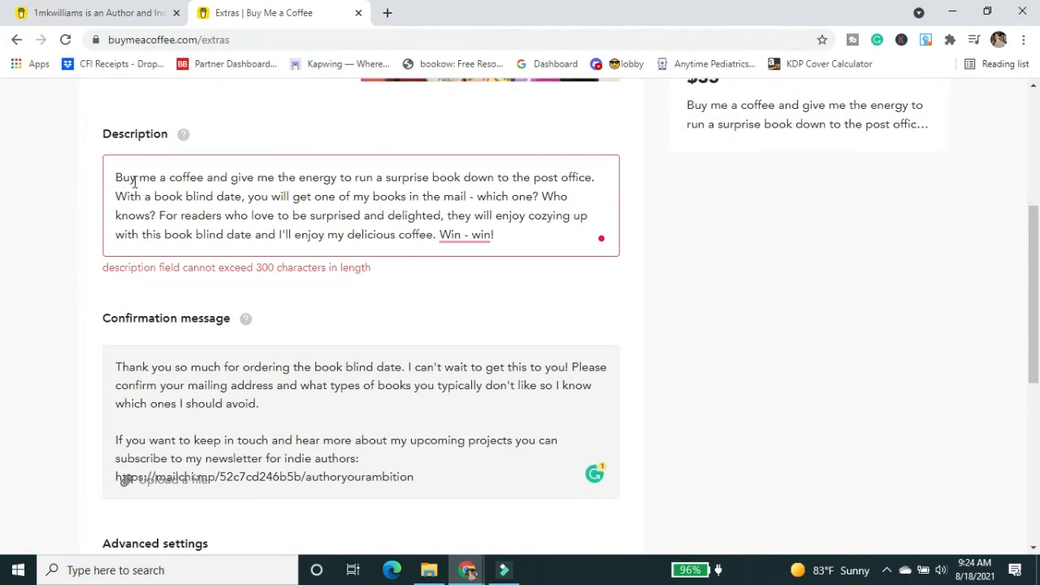
Step: Remove the description's opening "Buy me a coffee" sentence, create the Book Blind Date extra, and dismiss the sharing dialog
scroll(493, 239, "down", 5)
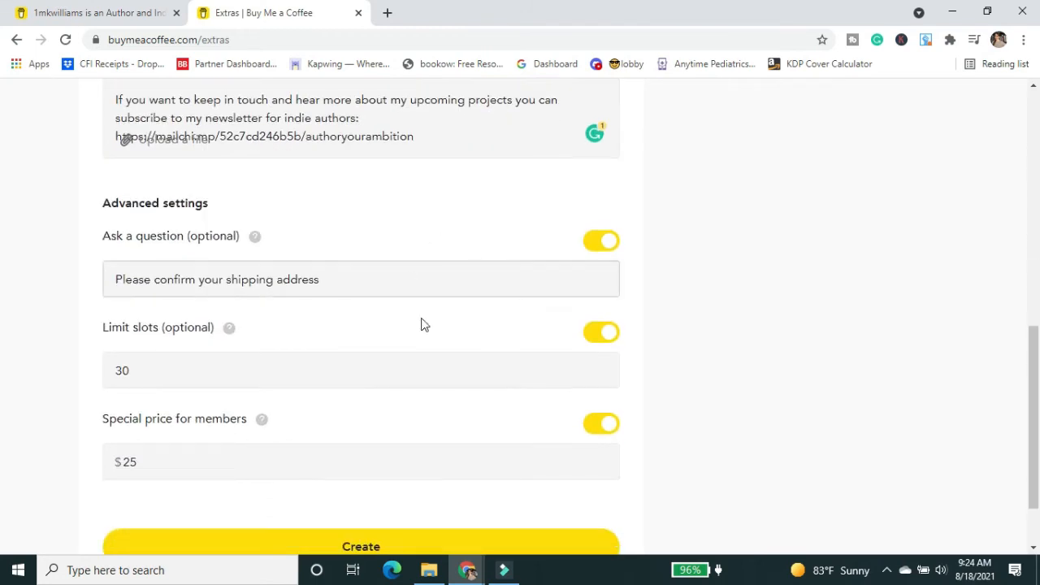
left_click(382, 466)
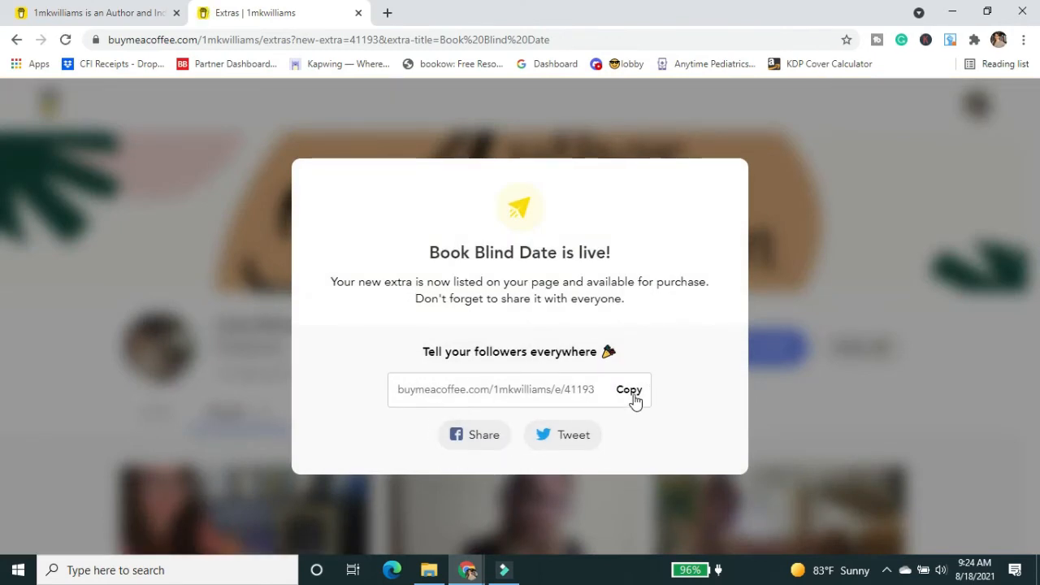
left_click(806, 300)
Step: Examine how the Book Blind Date extra and the other extras are presented on the public page
scroll(48, 325, "down", 2)
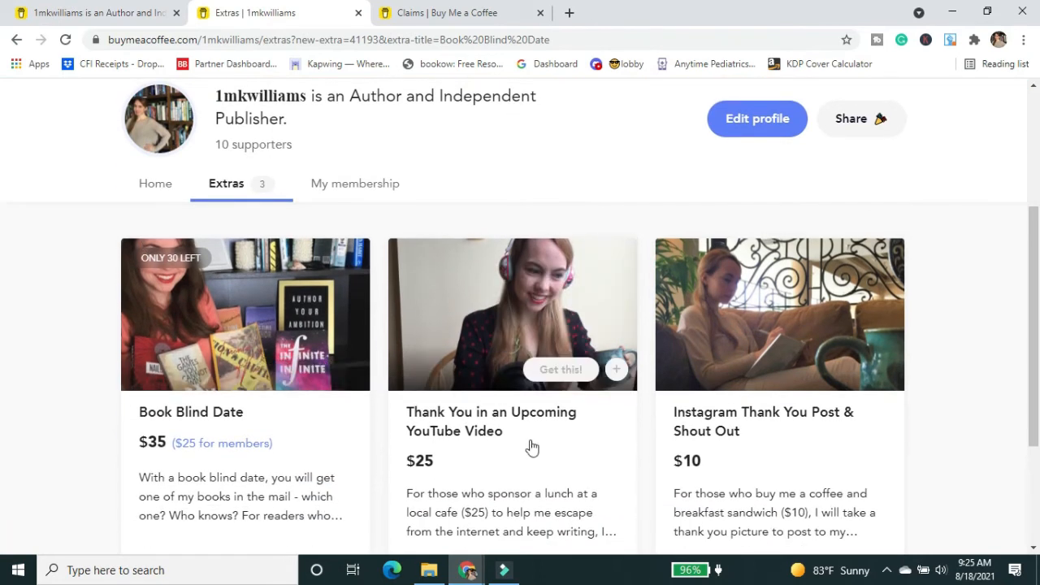
scroll(227, 478, "down", 1)
scroll(227, 478, "down", 2)
scroll(154, 305, "up", 1)
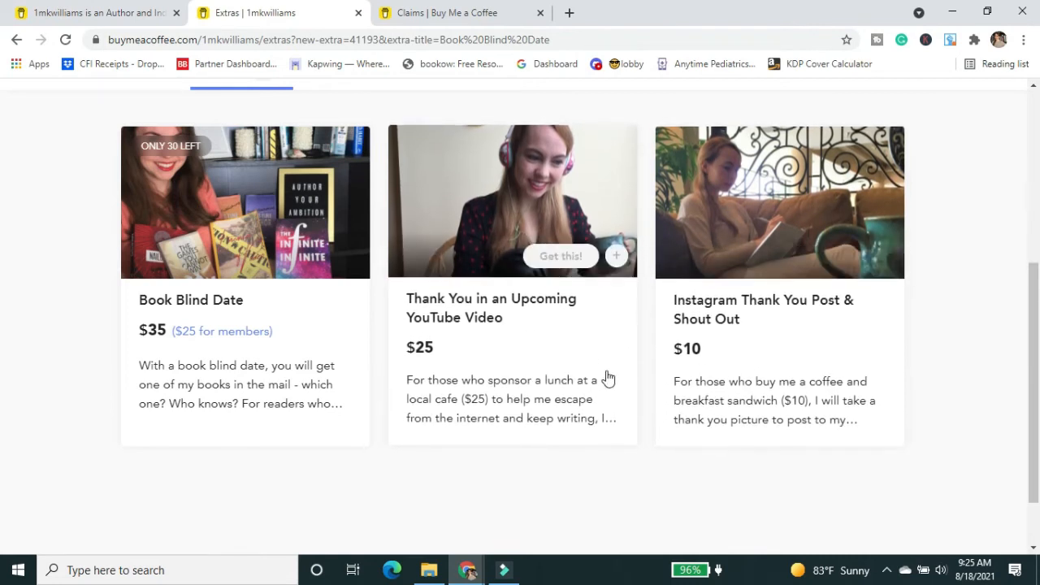
Step: Return to the creator's own extras list and open "Thank You in an Upcoming YouTube Video" for editing
left_click(447, 15)
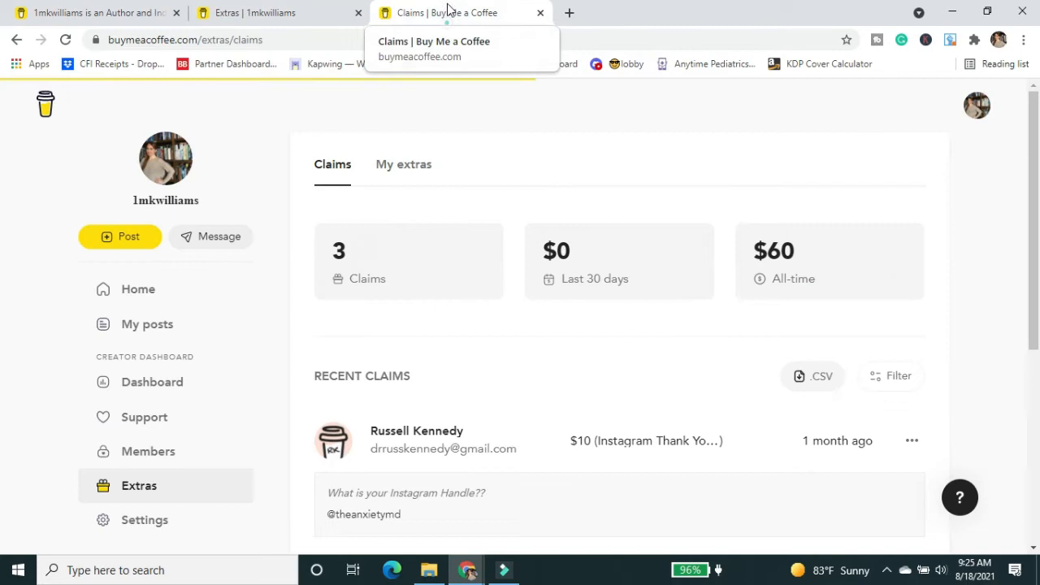
left_click(397, 168)
scroll(821, 374, "down", 3)
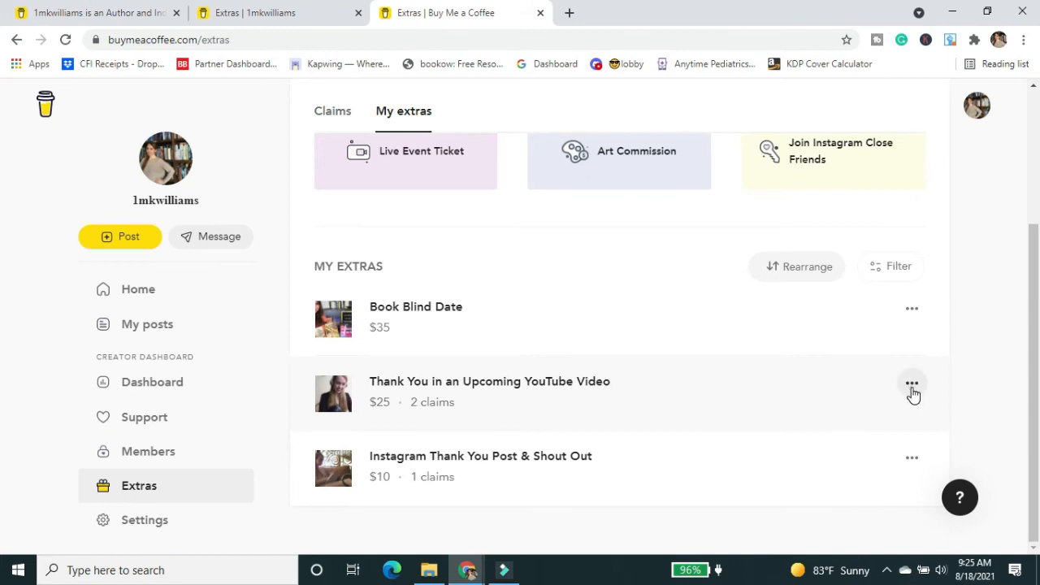
left_click(911, 388)
left_click(847, 416)
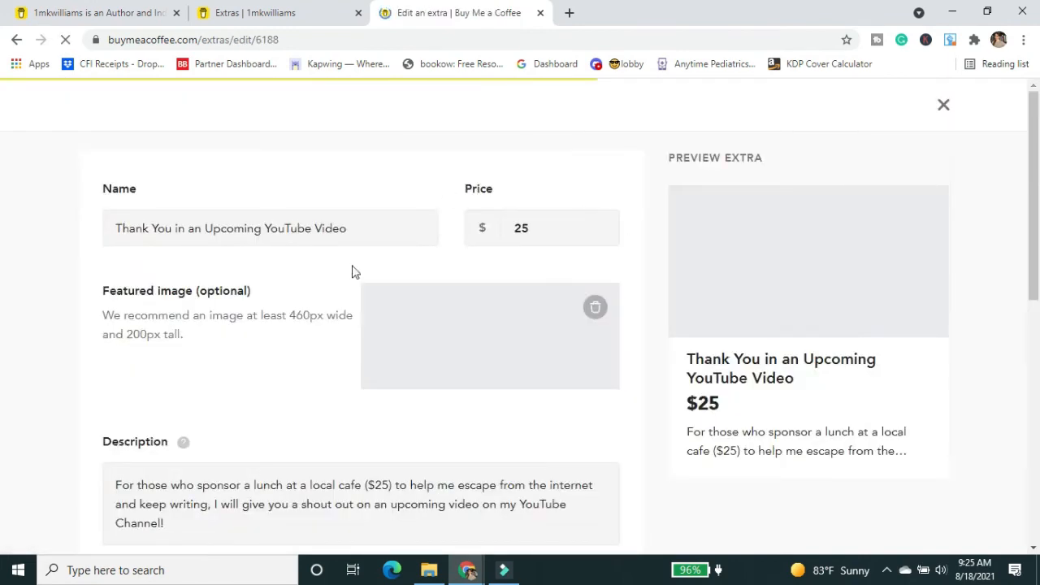
Step: Enable a special members' price of $15 for the YouTube video thank-you extra and save the changes
scroll(209, 242, "down", 6)
scroll(190, 232, "down", 1)
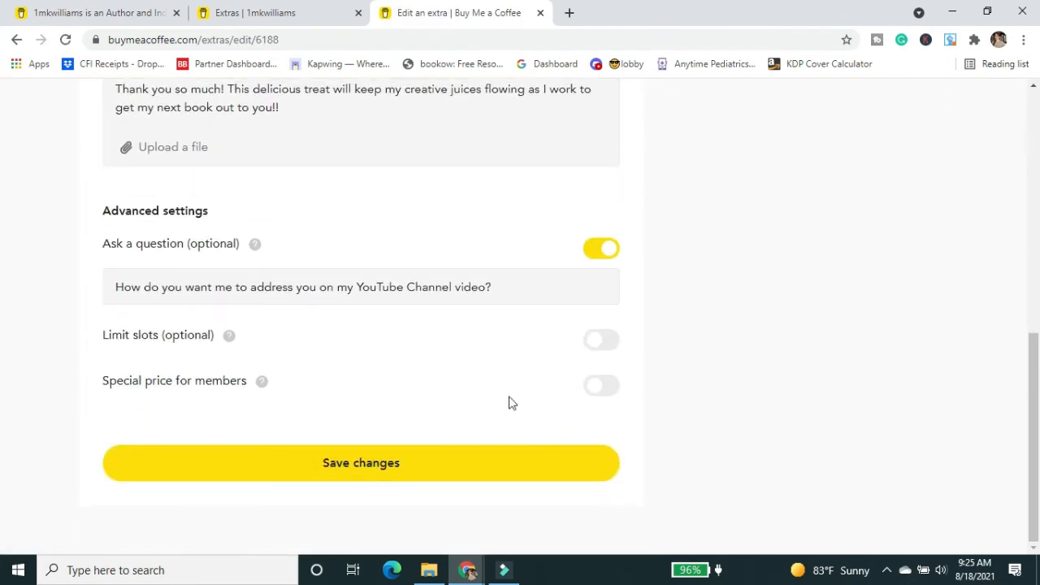
left_click(590, 398)
scroll(349, 401, "up", 10)
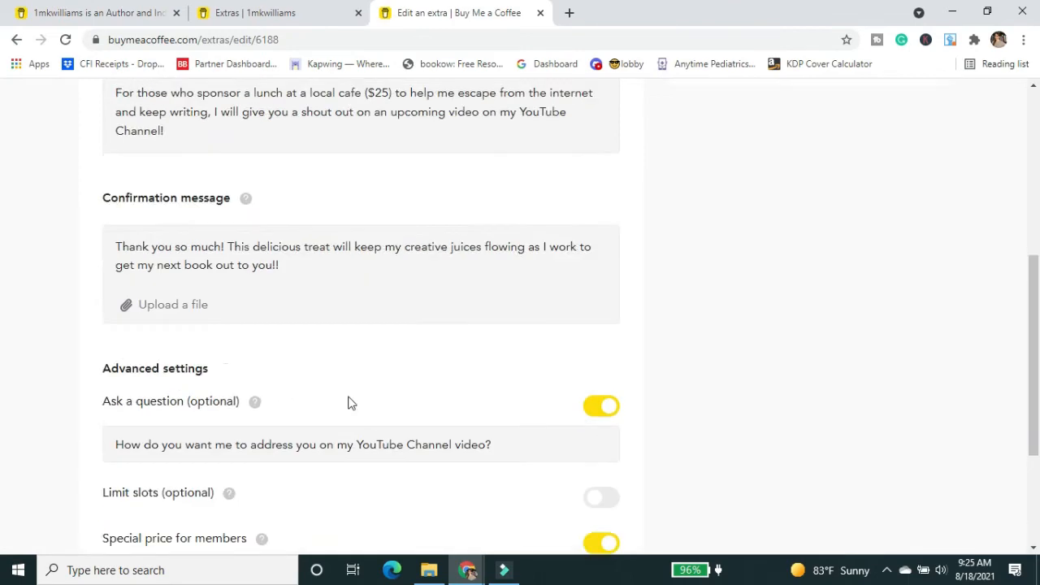
scroll(325, 366, "down", 8)
left_click(217, 492)
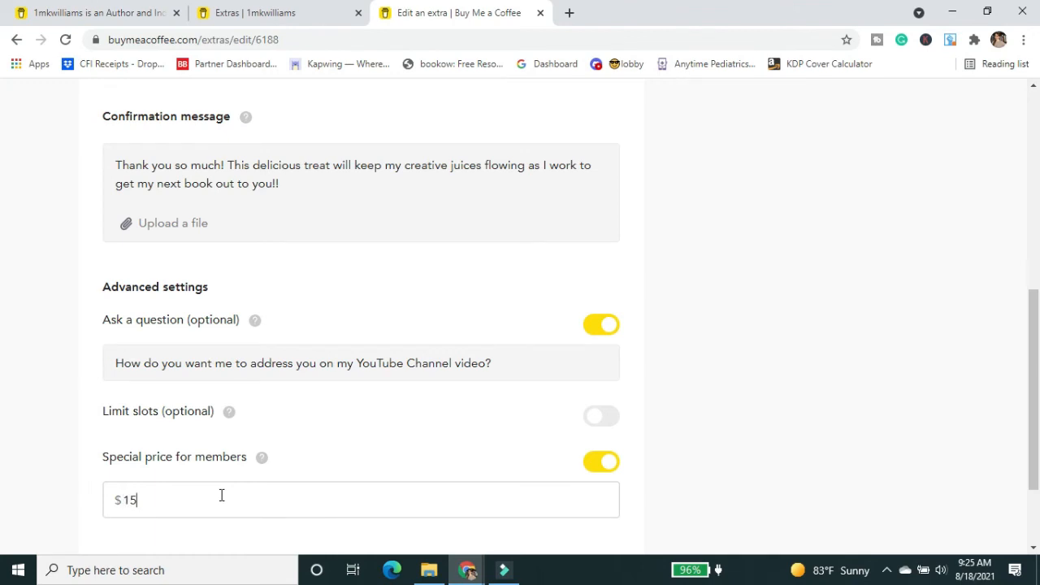
scroll(267, 300, "down", 3)
left_click(345, 464)
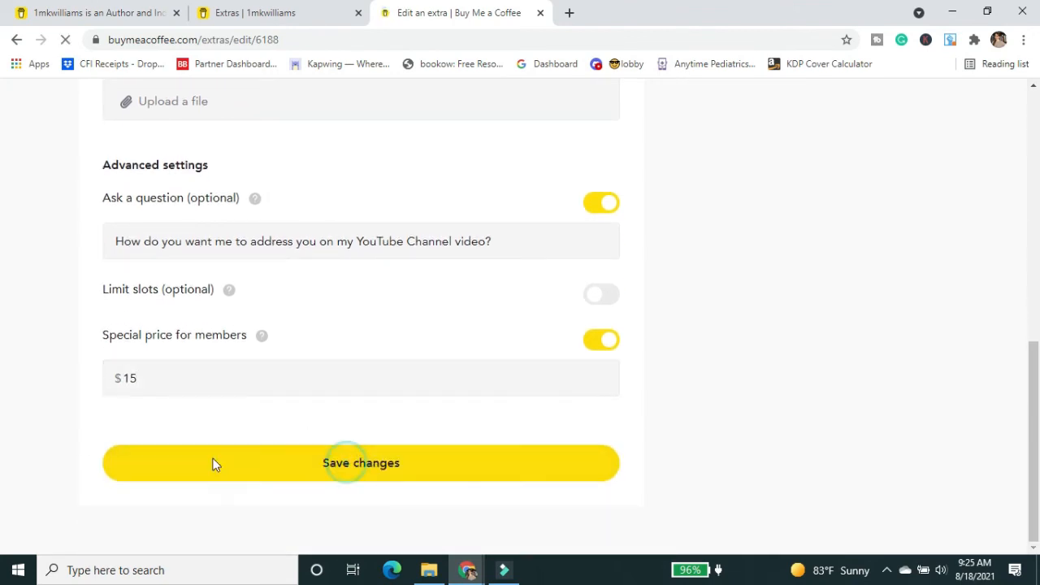
Step: Edit the "Instagram Thank You Post & Shout Out" extra to enable a $7 special members' price, and save it
scroll(609, 285, "down", 3)
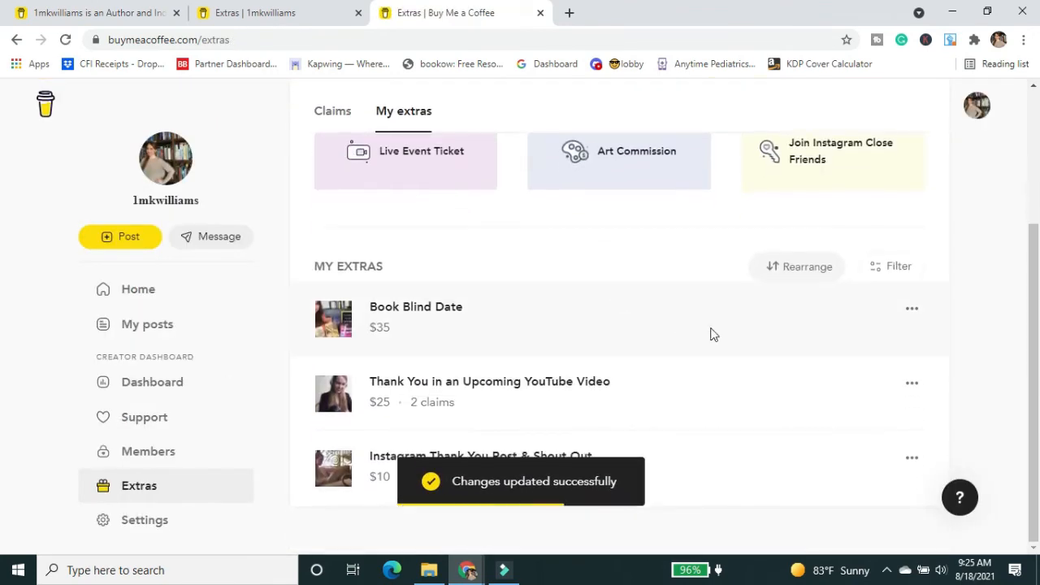
left_click(912, 462)
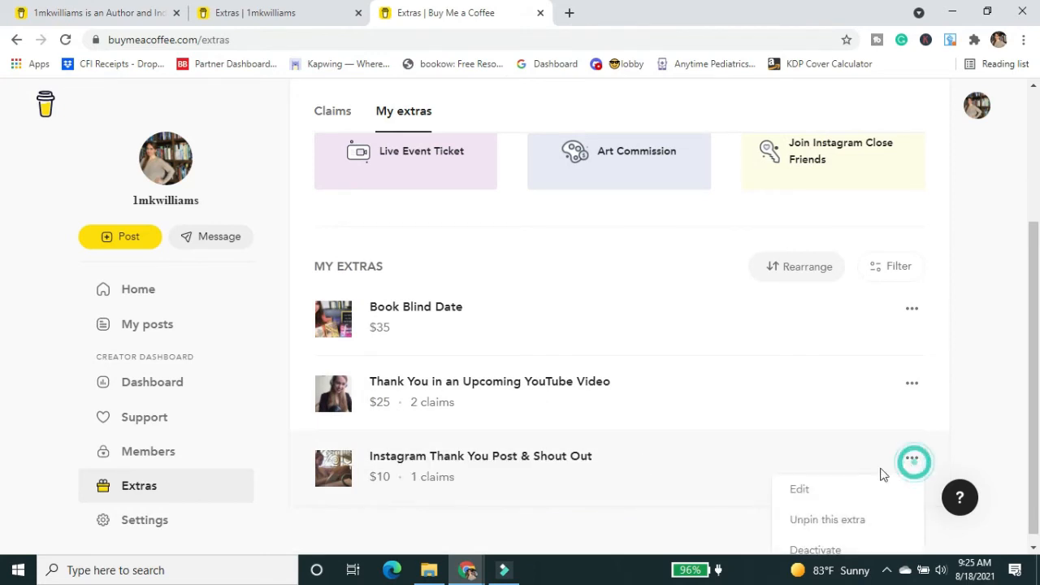
left_click(793, 490)
scroll(14, 252, "down", 7)
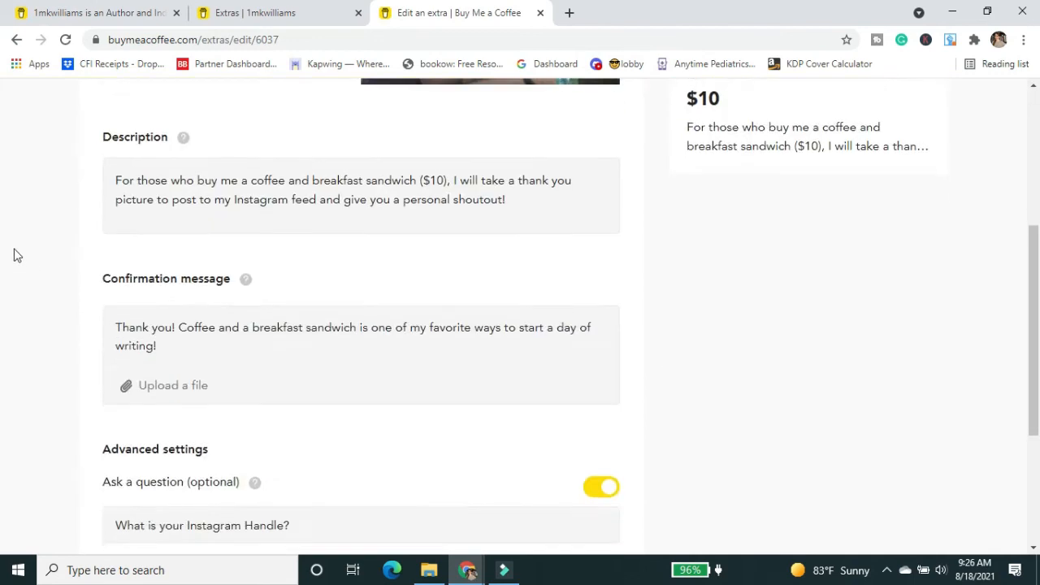
left_click(600, 387)
left_click(240, 431)
key("BackSpace")
type("4")
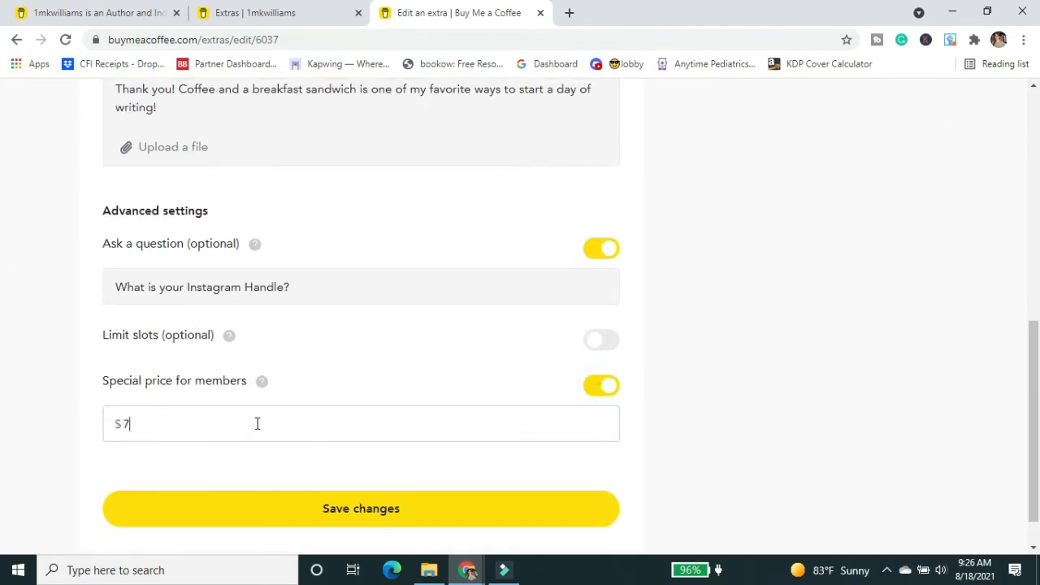
left_click(373, 517)
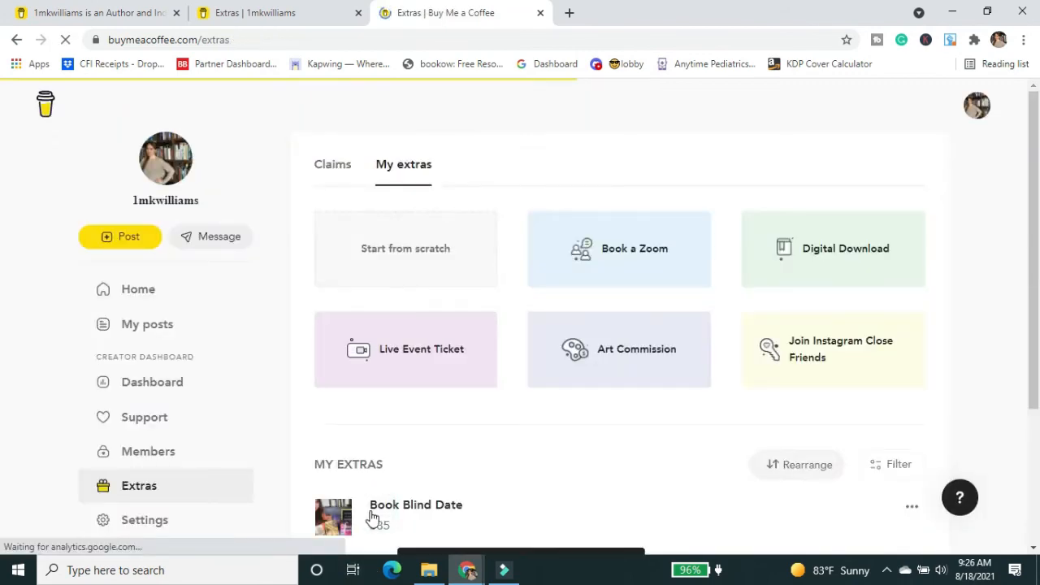
scroll(395, 365, "down", 3)
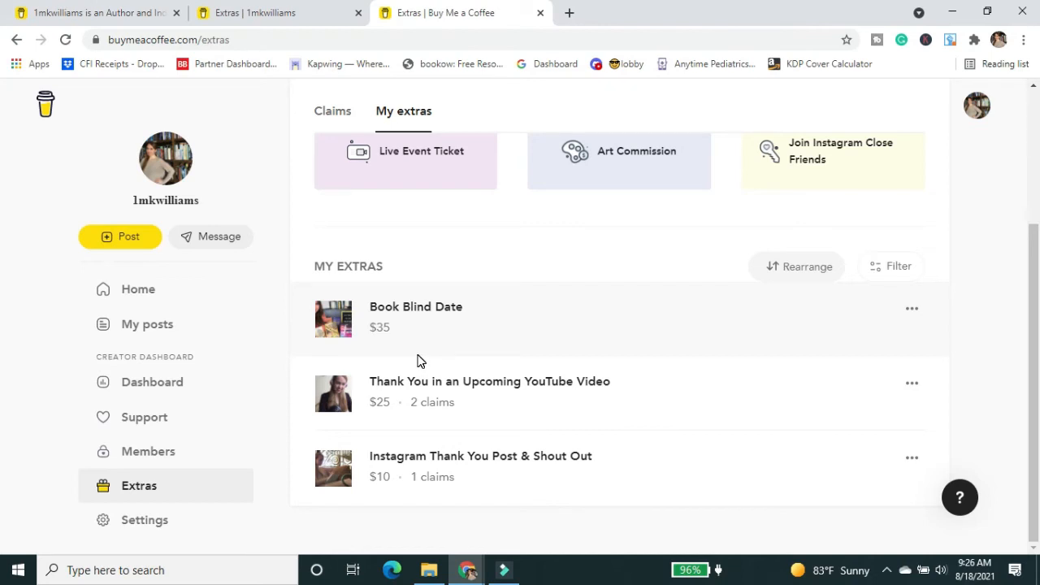
scroll(419, 360, "up", 2)
scroll(418, 360, "down", 2)
scroll(471, 374, "up", 2)
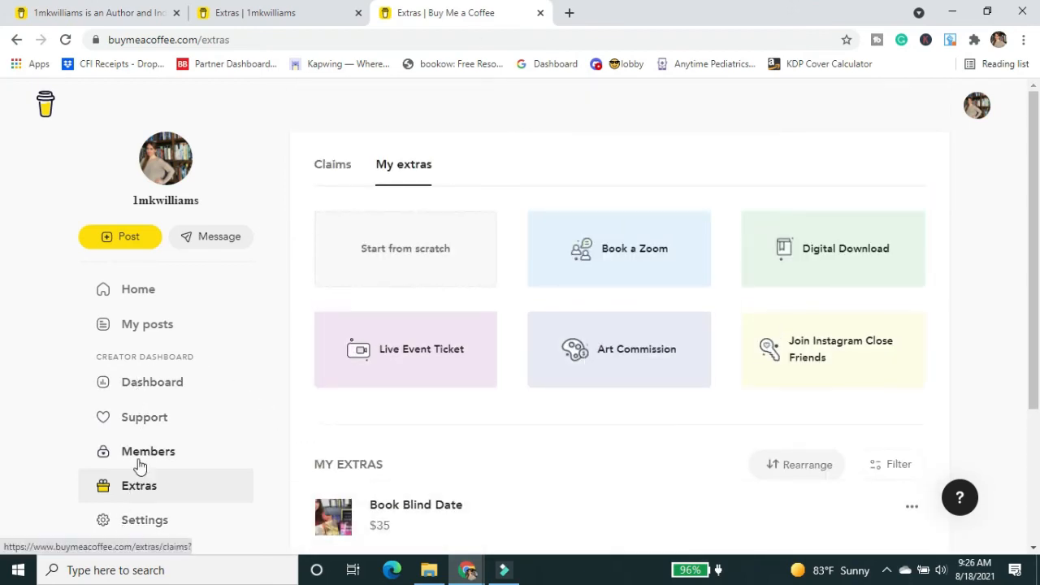
Step: Open the account settings and examine the payment methods, payment currency, credit card fee option, goal and tags
left_click(137, 524)
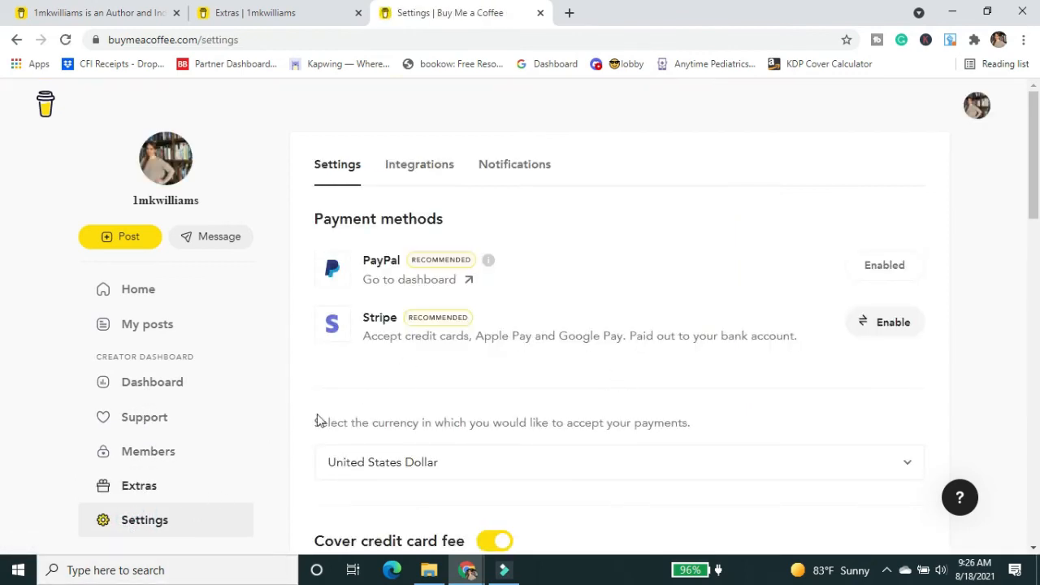
scroll(539, 341, "down", 4)
scroll(536, 341, "down", 2)
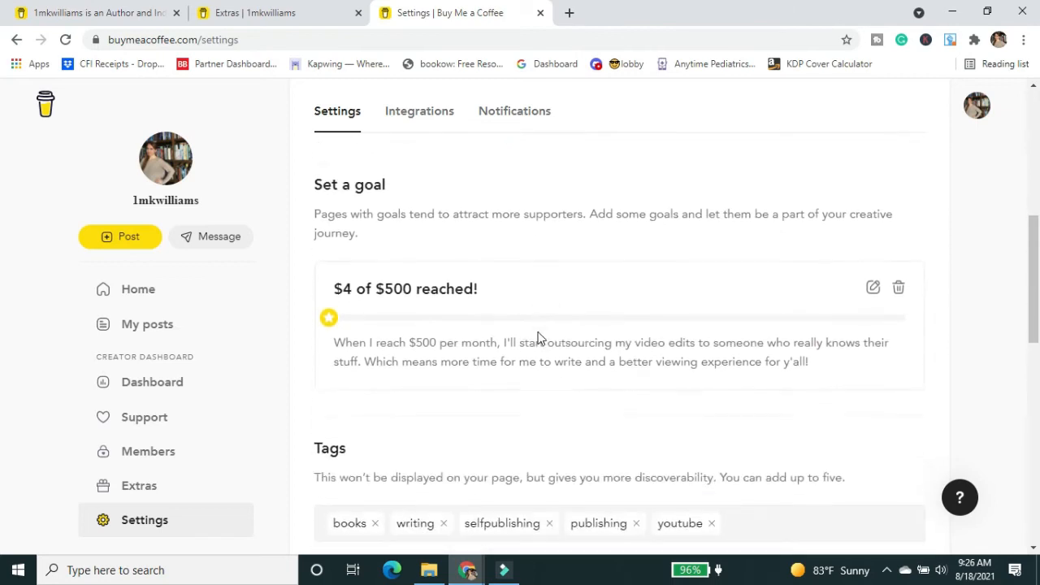
scroll(536, 341, "up", 6)
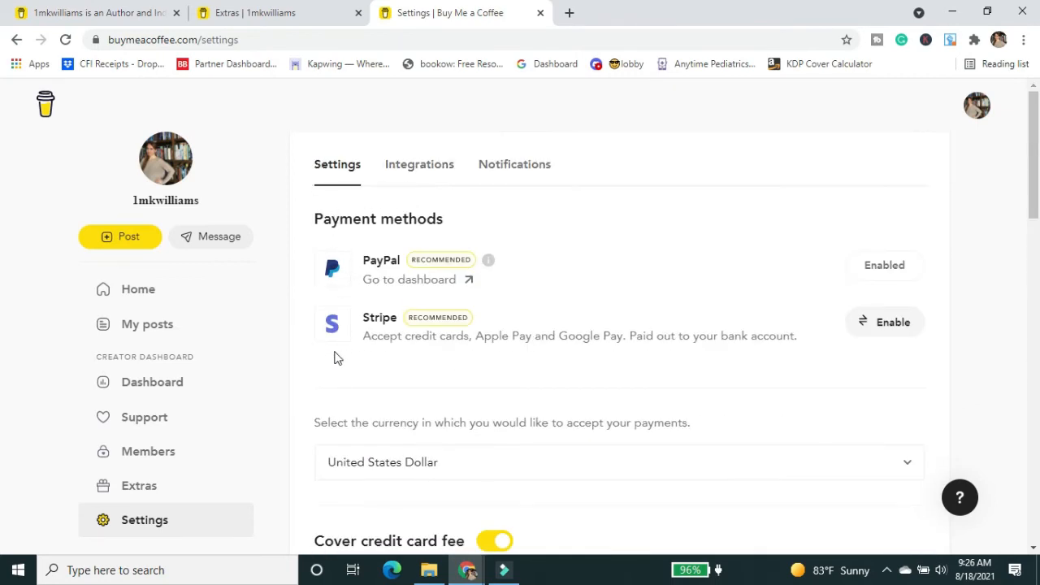
scroll(333, 360, "down", 2)
scroll(319, 322, "down", 1)
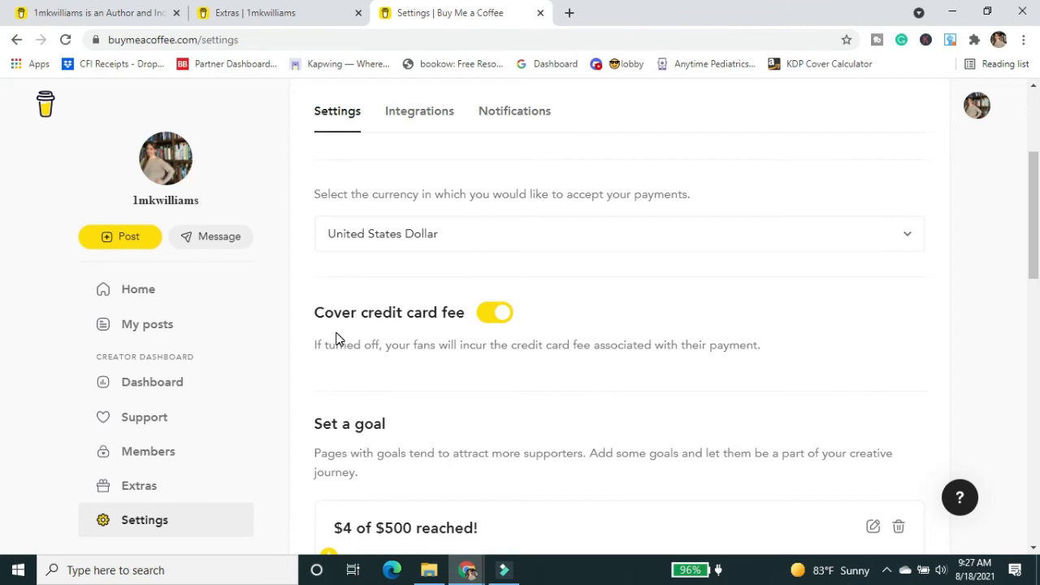
Step: Review the credit card fee option and read the supporter goal's description text in the account settings
scroll(325, 349, "down", 3)
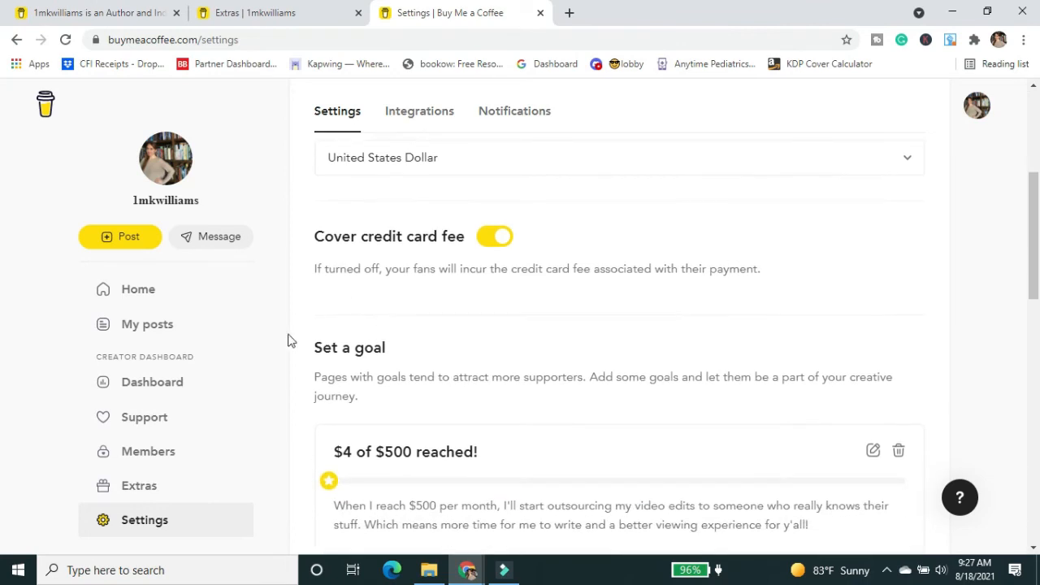
left_click_drag(325, 222, 479, 251)
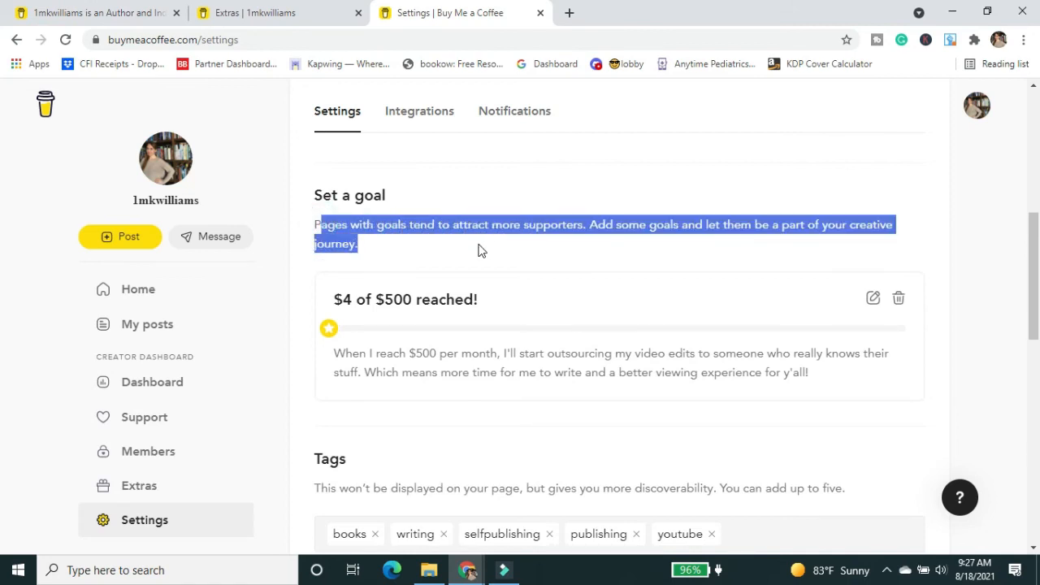
left_click(480, 250)
left_click_drag(395, 244, 301, 226)
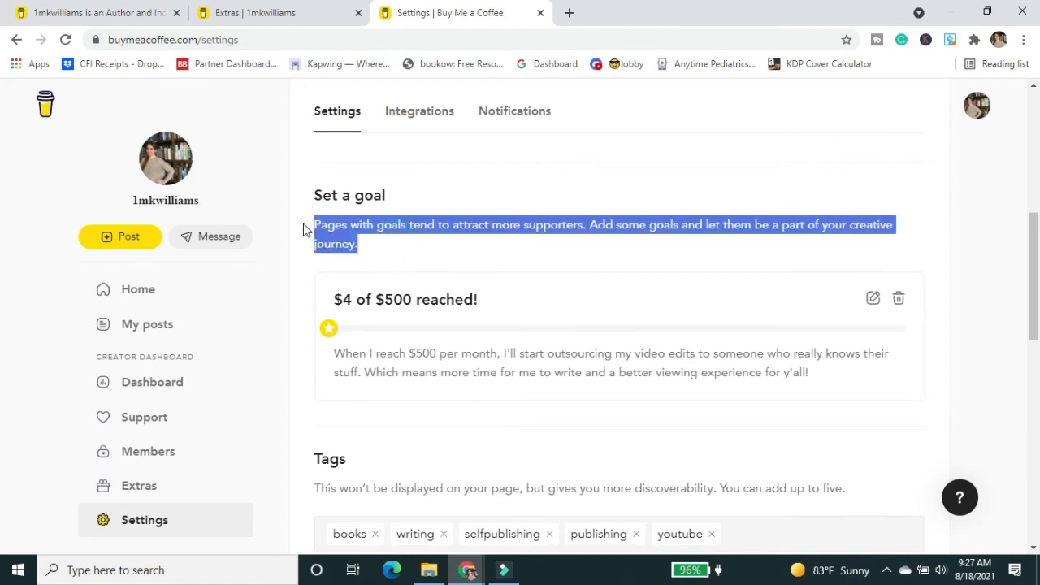
left_click(385, 253)
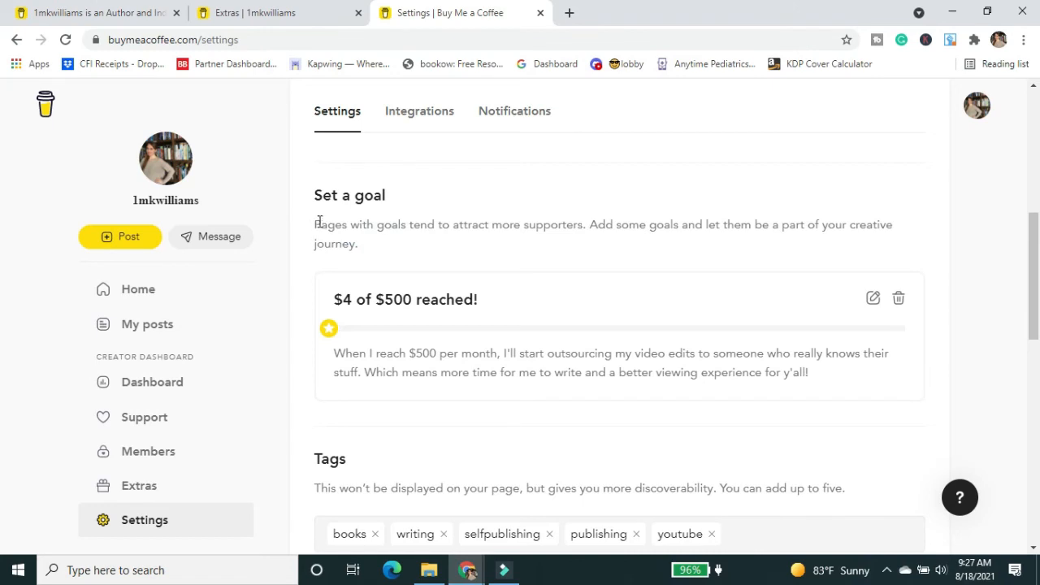
left_click_drag(316, 225, 367, 251)
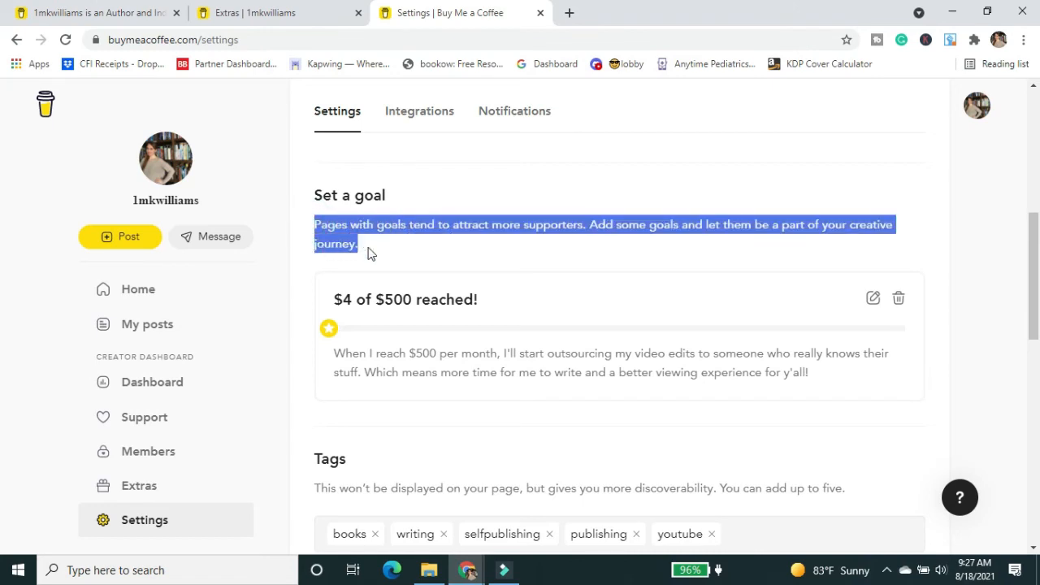
left_click(366, 249)
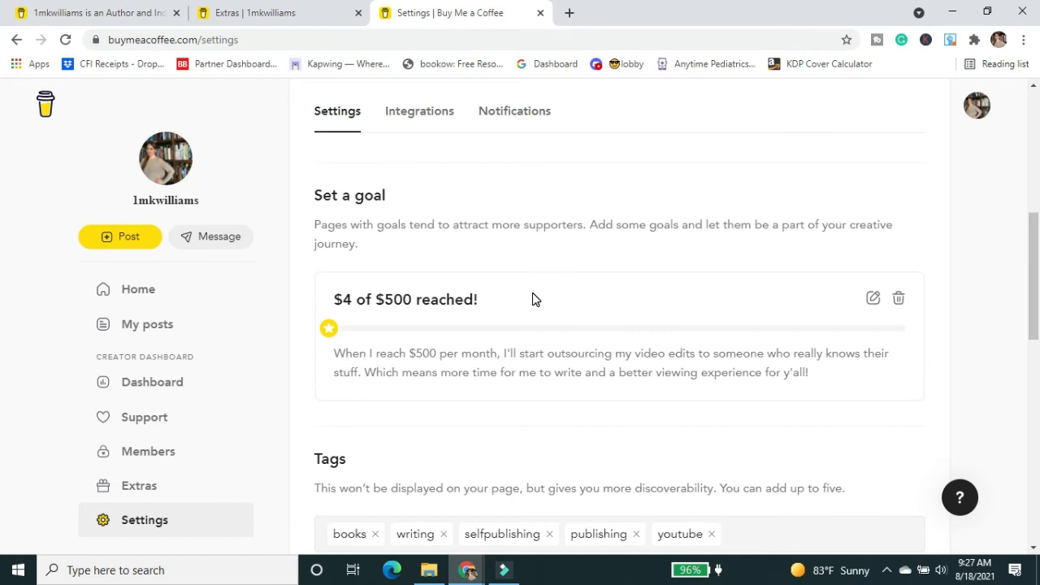
Step: Examine the remaining account settings: tags, page link, Google Analytics, the NSFW option and account disabling
scroll(546, 294, "down", 1)
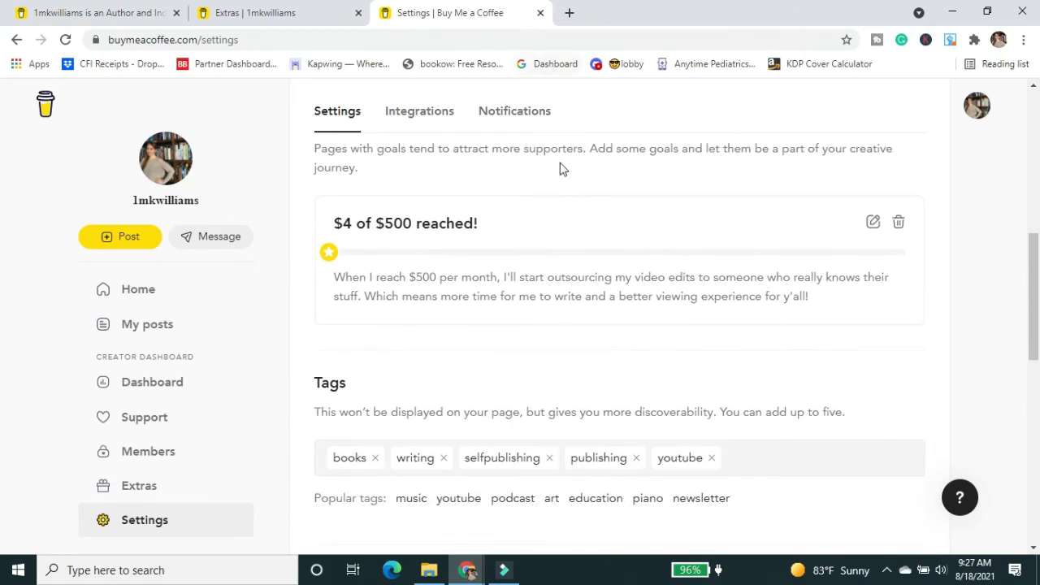
scroll(374, 376, "down", 2)
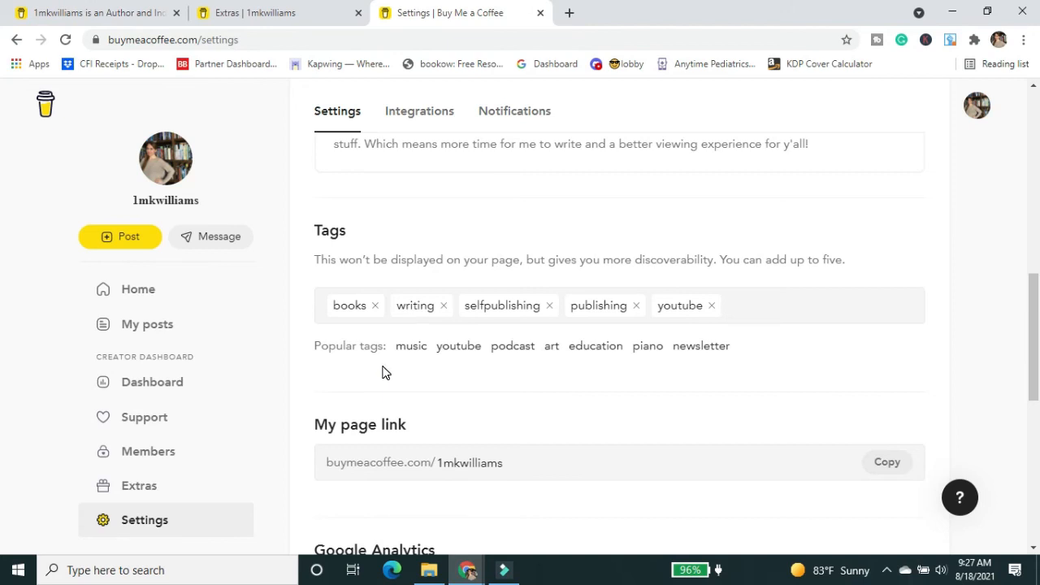
scroll(485, 341, "down", 2)
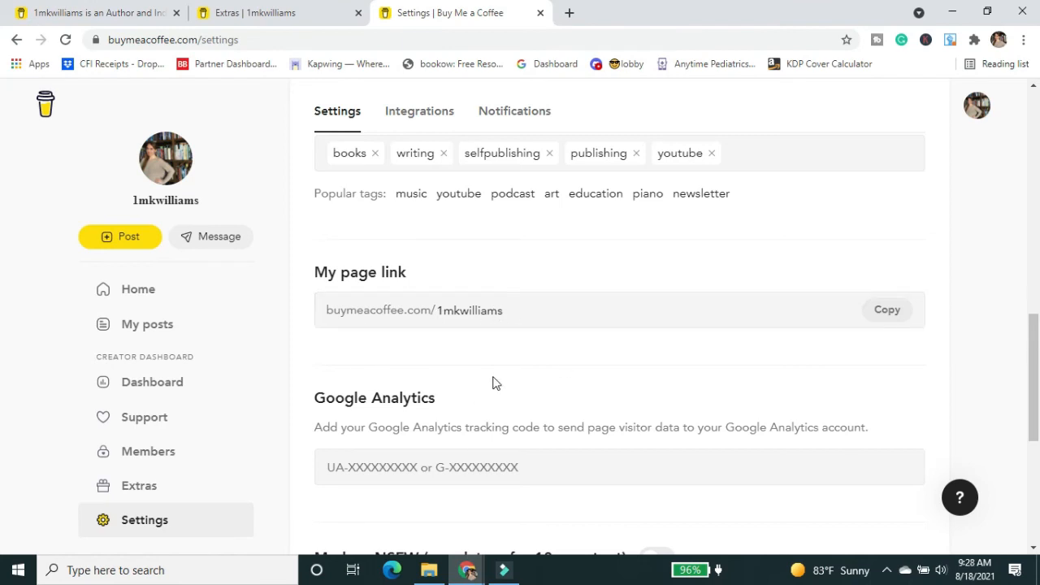
scroll(416, 291, "down", 2)
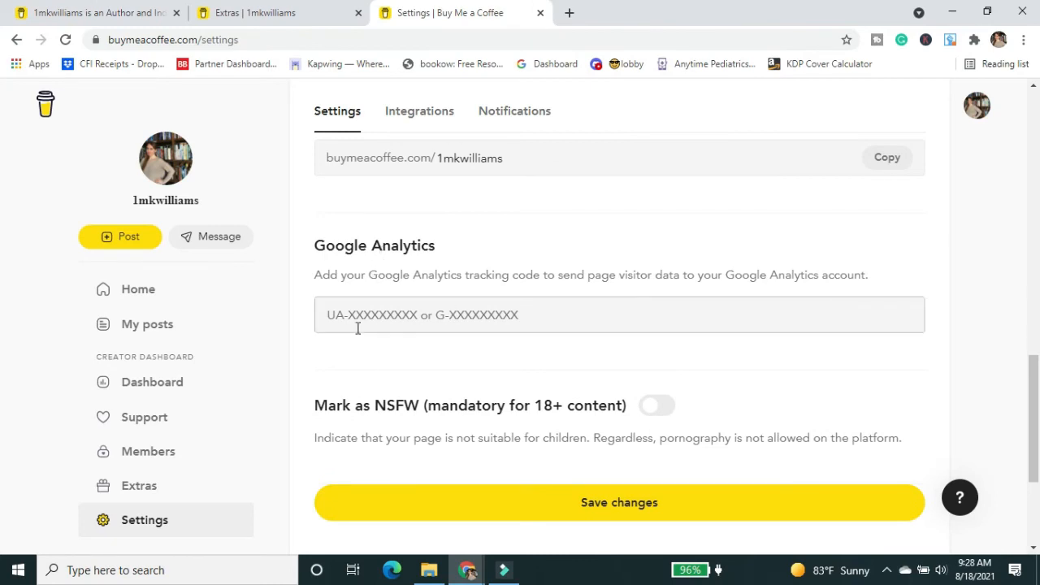
scroll(375, 328, "down", 1)
scroll(395, 360, "down", 3)
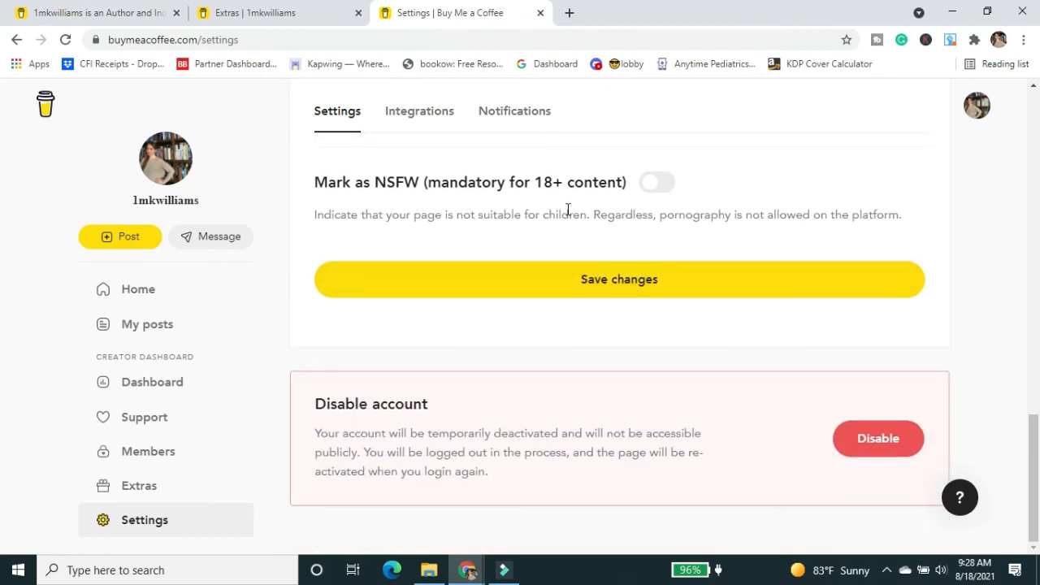
scroll(468, 314, "up", 3)
scroll(468, 314, "up", 10)
scroll(523, 323, "down", 5)
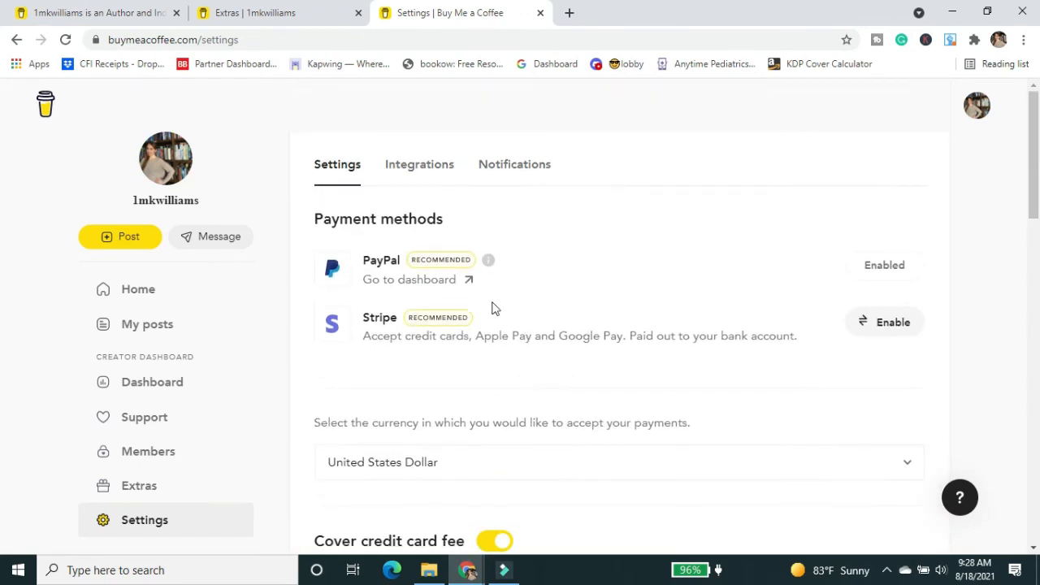
scroll(463, 316, "down", 10)
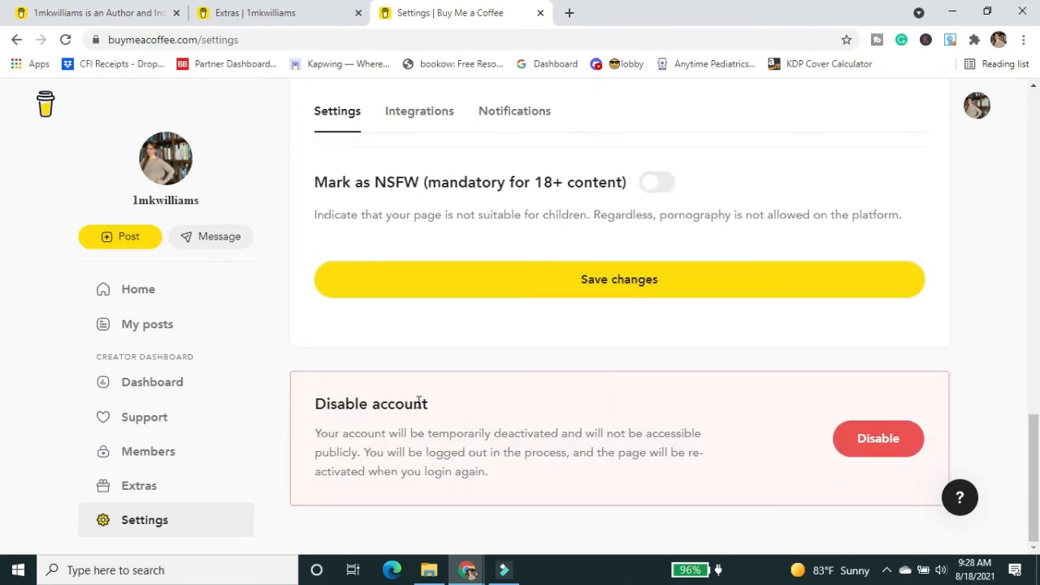
scroll(419, 403, "up", 7)
scroll(424, 414, "up", 8)
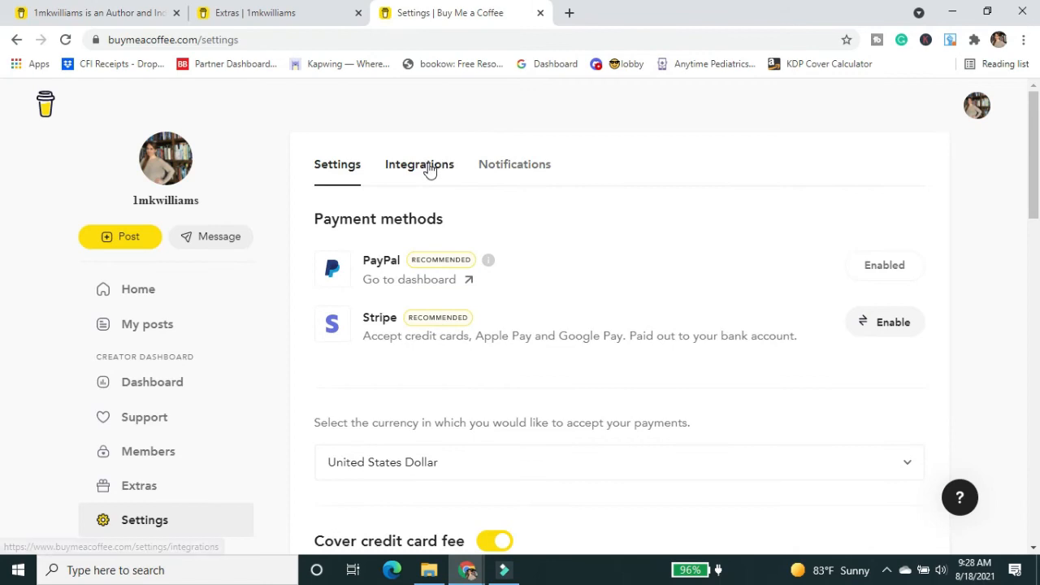
Step: Open the app integrations settings and look over the Discord, Stream Alert, Wordpress and Zapier options
left_click(429, 170)
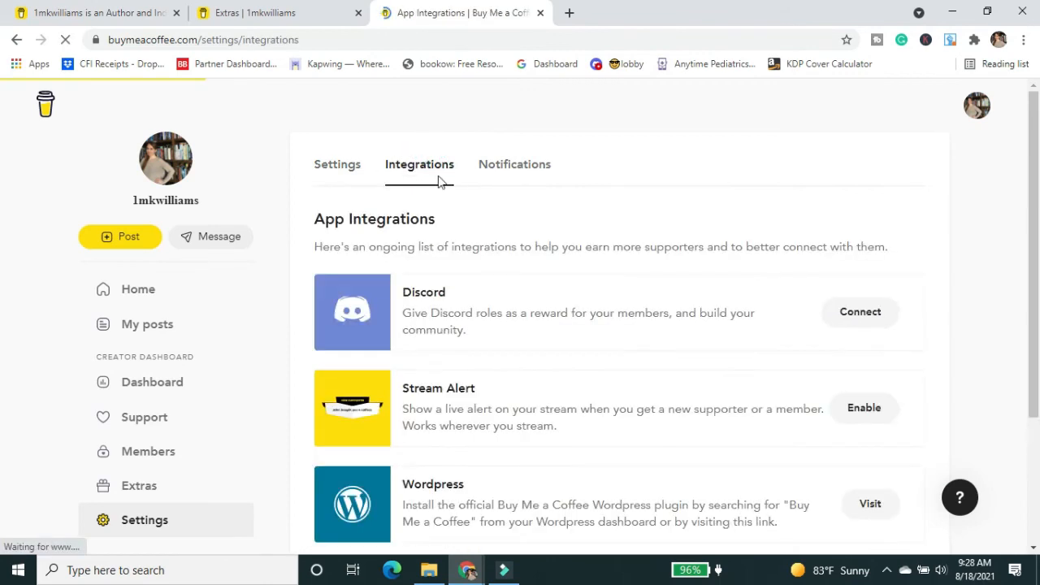
scroll(527, 252, "down", 3)
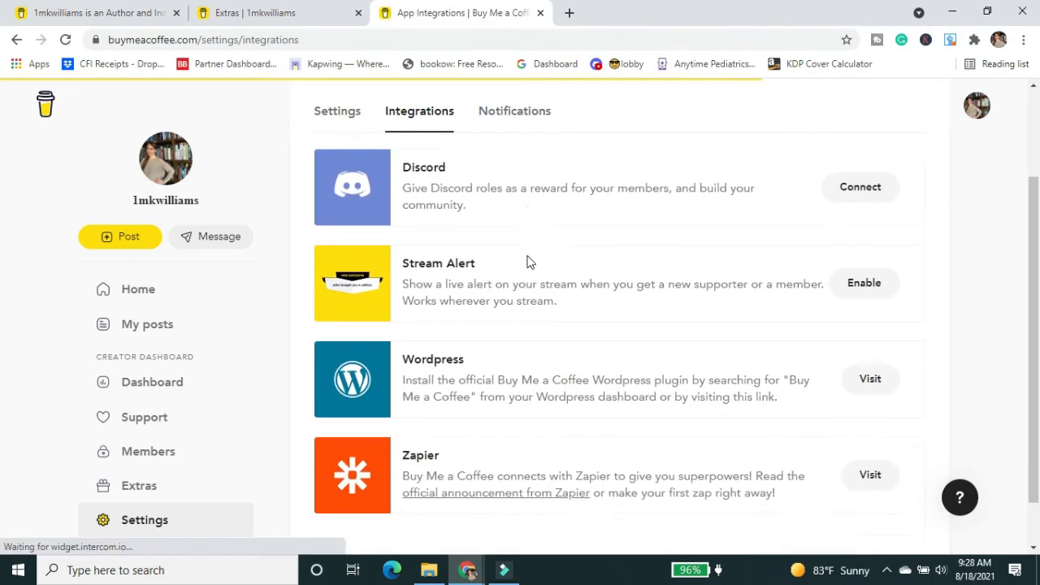
scroll(487, 224, "up", 1)
scroll(569, 252, "down", 1)
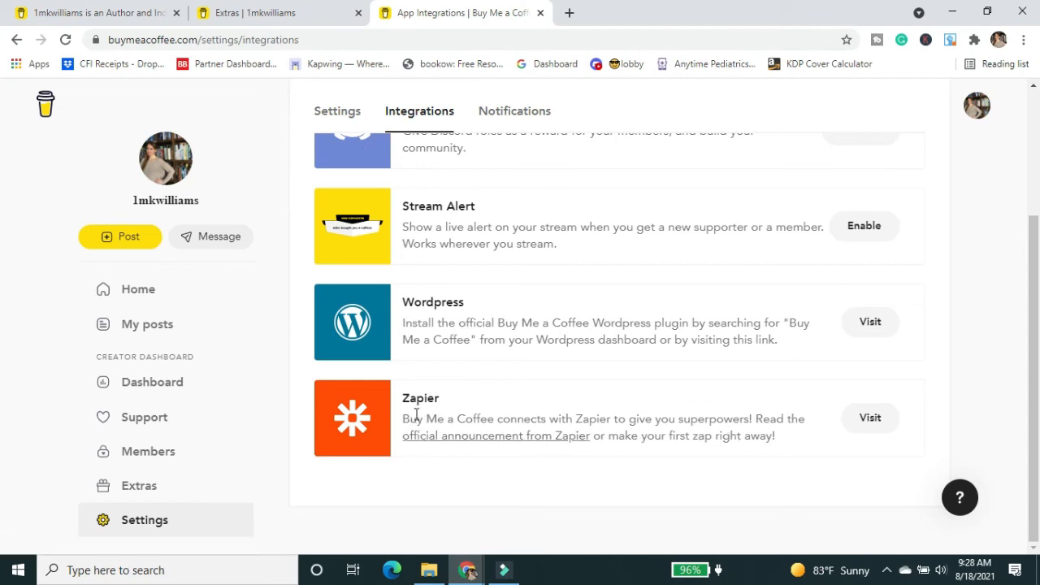
scroll(641, 438, "up", 3)
scroll(641, 439, "down", 3)
scroll(650, 431, "up", 3)
scroll(487, 350, "down", 1)
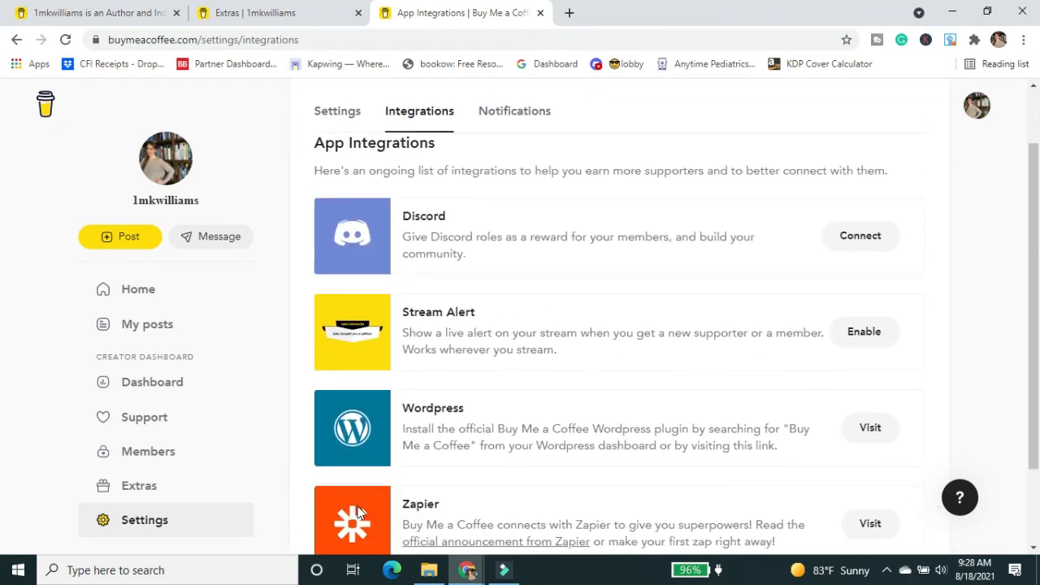
scroll(536, 366, "up", 1)
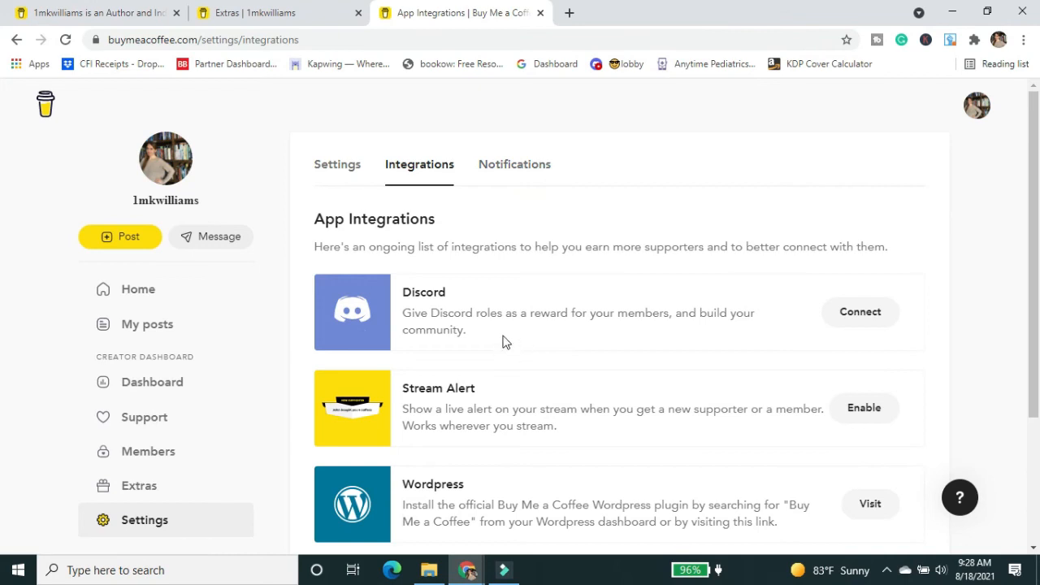
Step: Open the notification settings and review the general notification options and the email notification limits
left_click(515, 169)
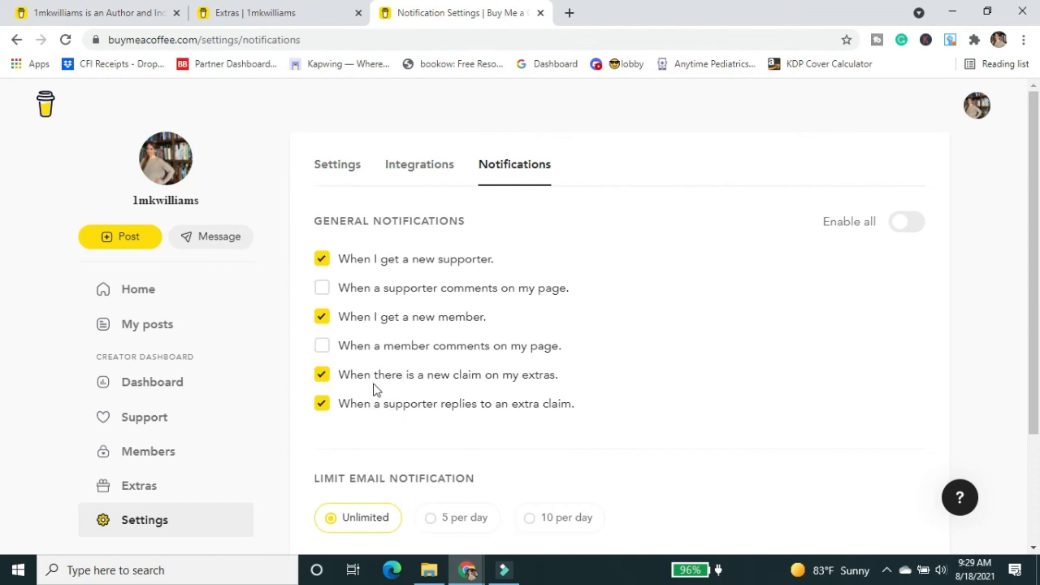
scroll(390, 407, "down", 1)
scroll(764, 276, "down", 2)
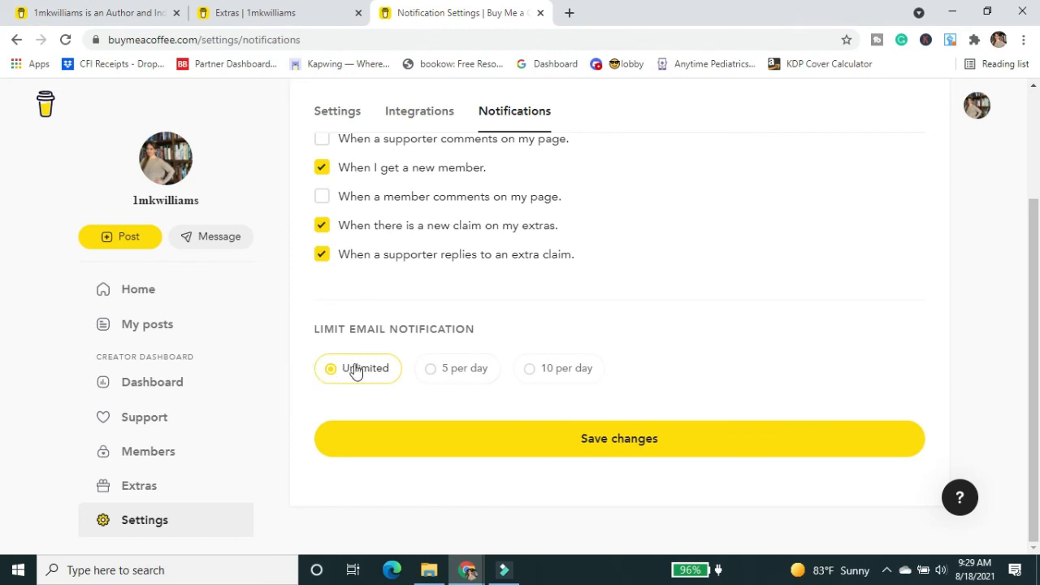
scroll(470, 439, "up", 2)
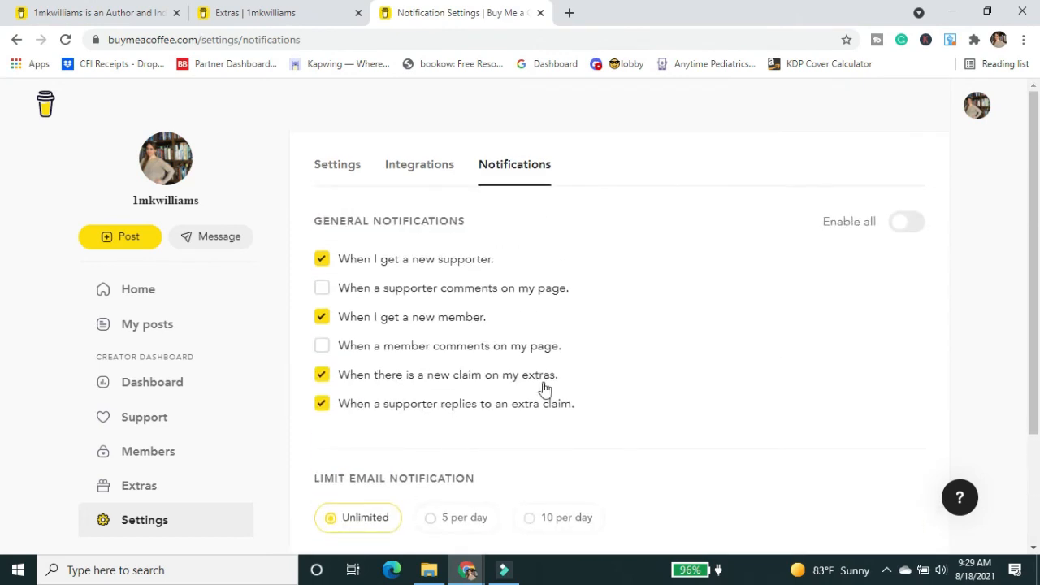
scroll(252, 355, "down", 2)
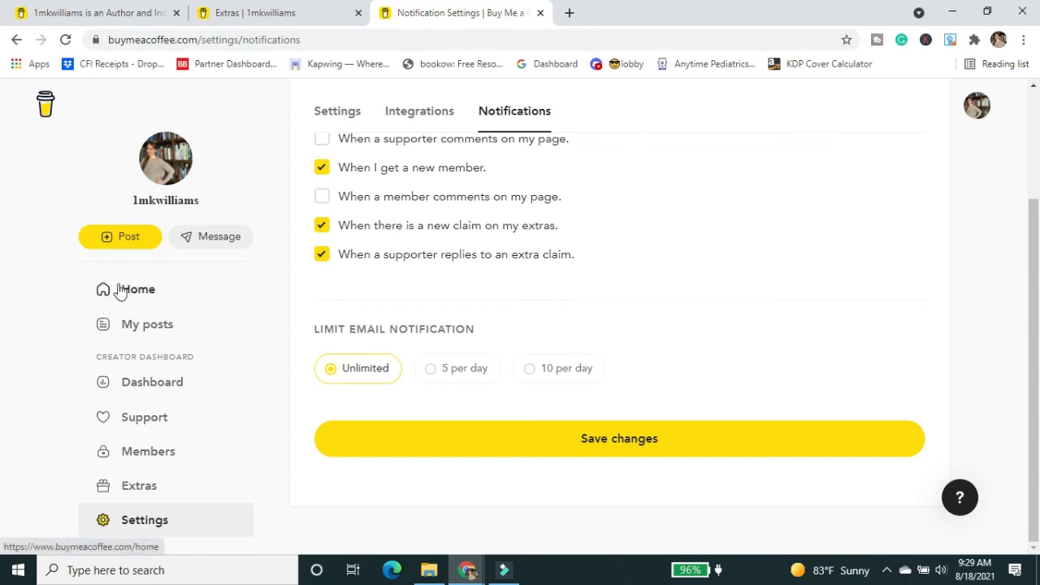
Step: Open the creator's own posts page and look over the available post types
left_click(132, 329)
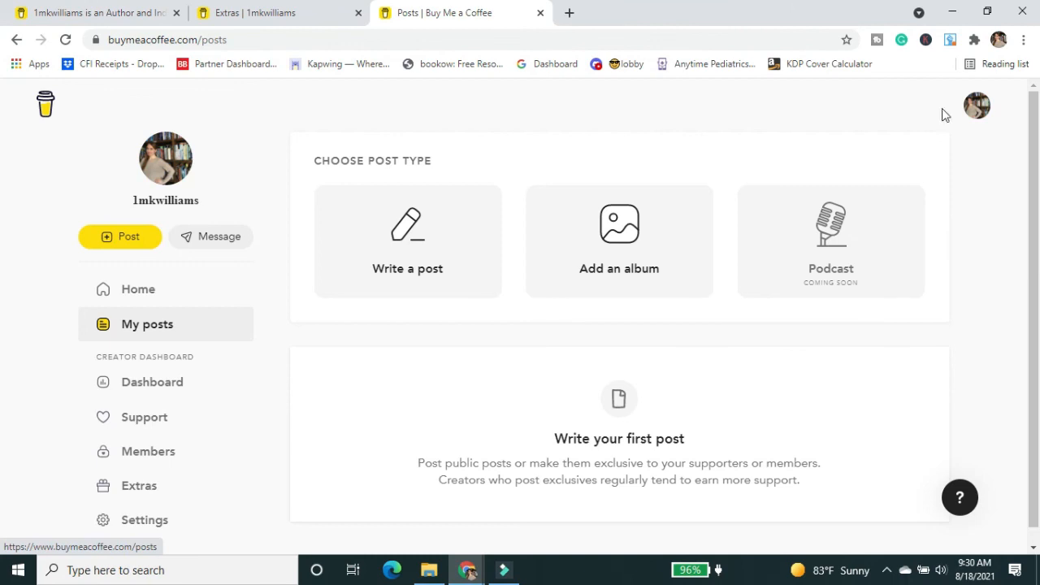
scroll(455, 293, "down", 1)
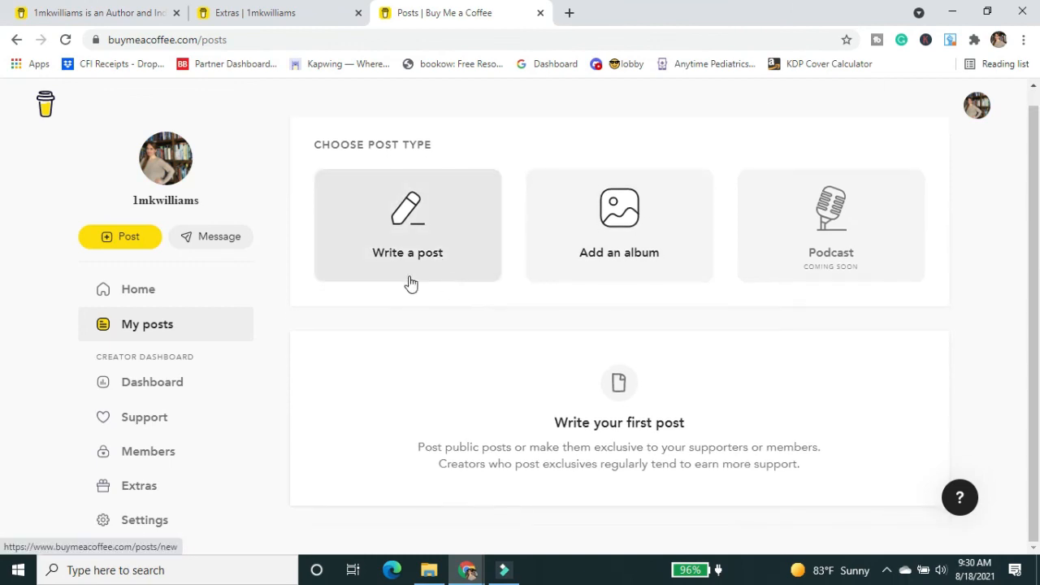